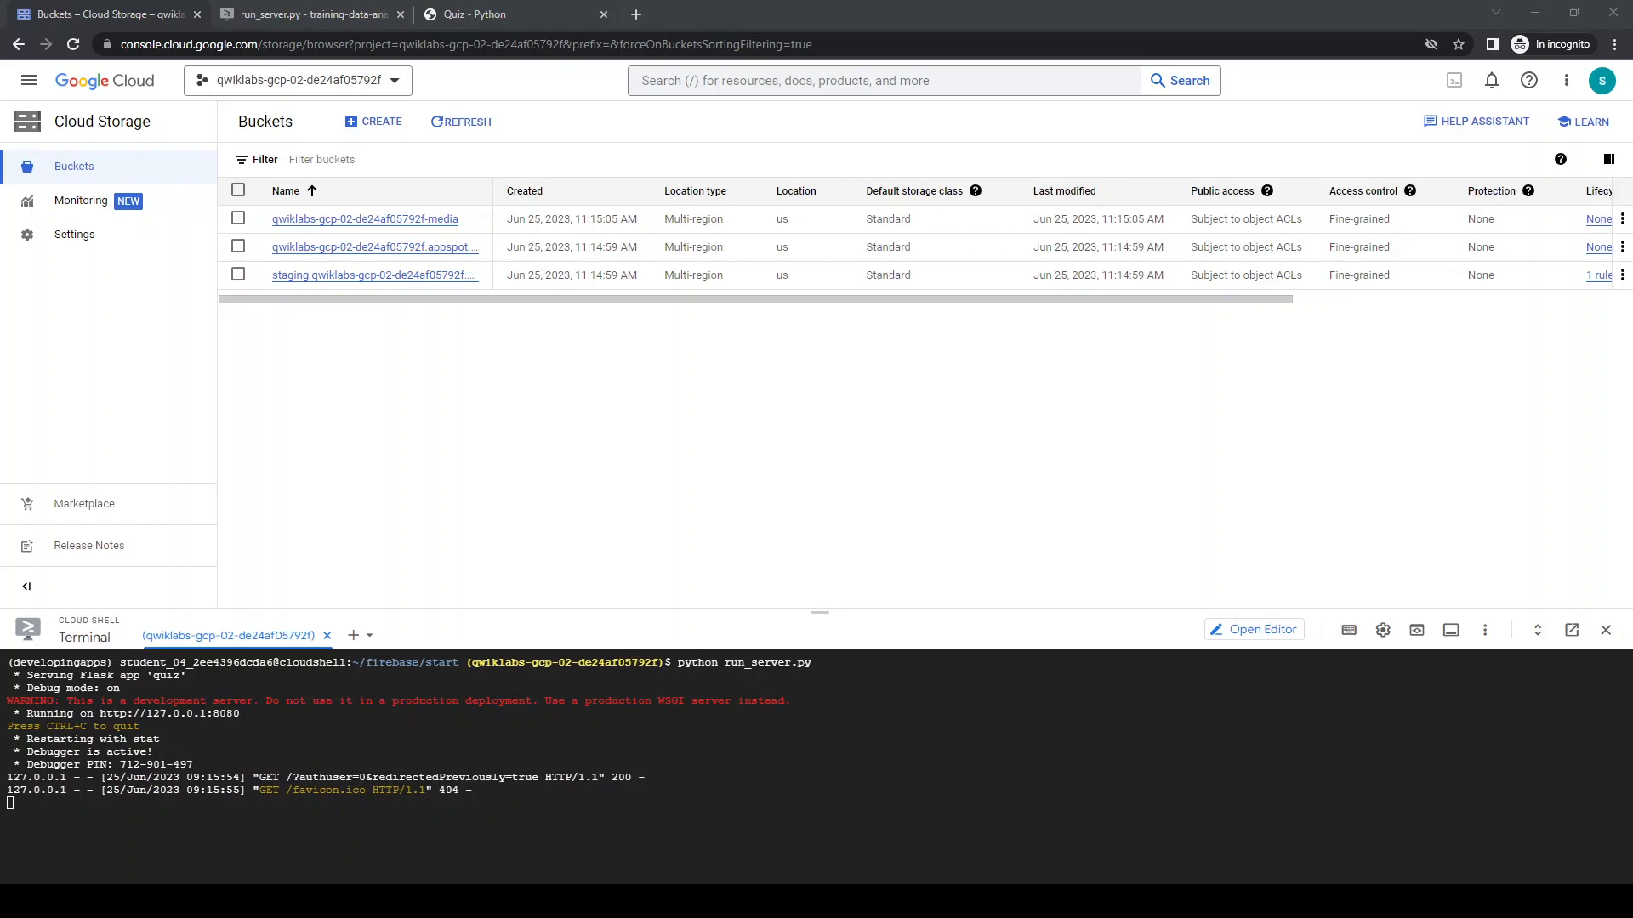
Find Identity Platform in the console and enable it for the qwiklabs-gcp-02-de24af05792f project
{"action": "left_click", "coordinate": [764, 84]}
{"action": "type", "text": "Identity Platform"}
{"action": "key", "text": "Return"}
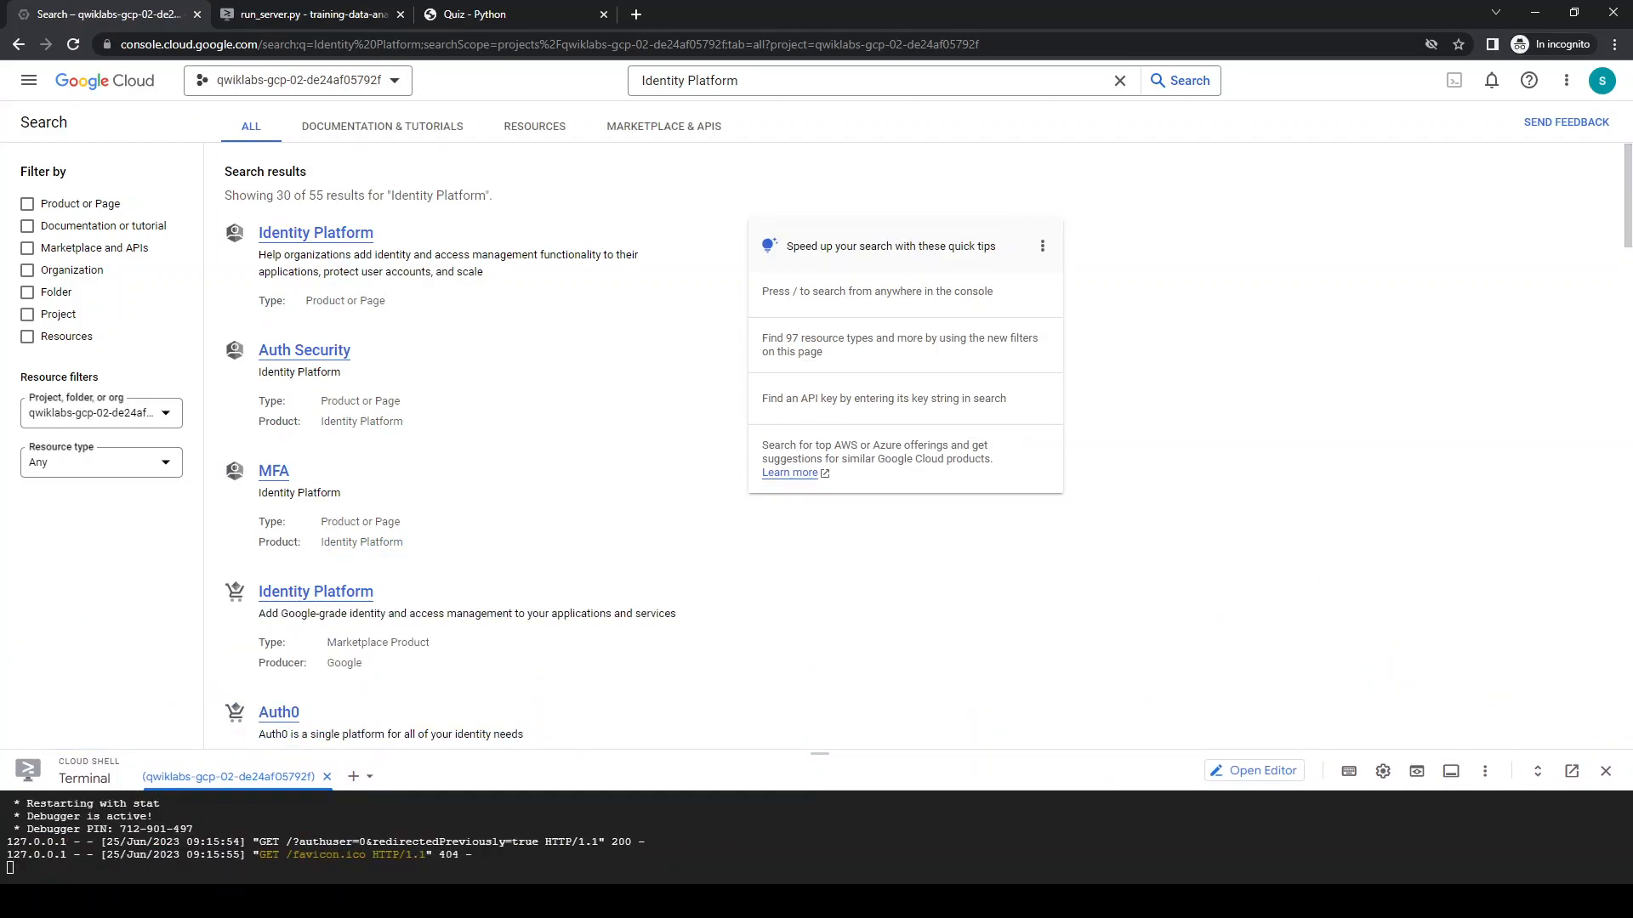
{"action": "left_click", "coordinate": [350, 241]}
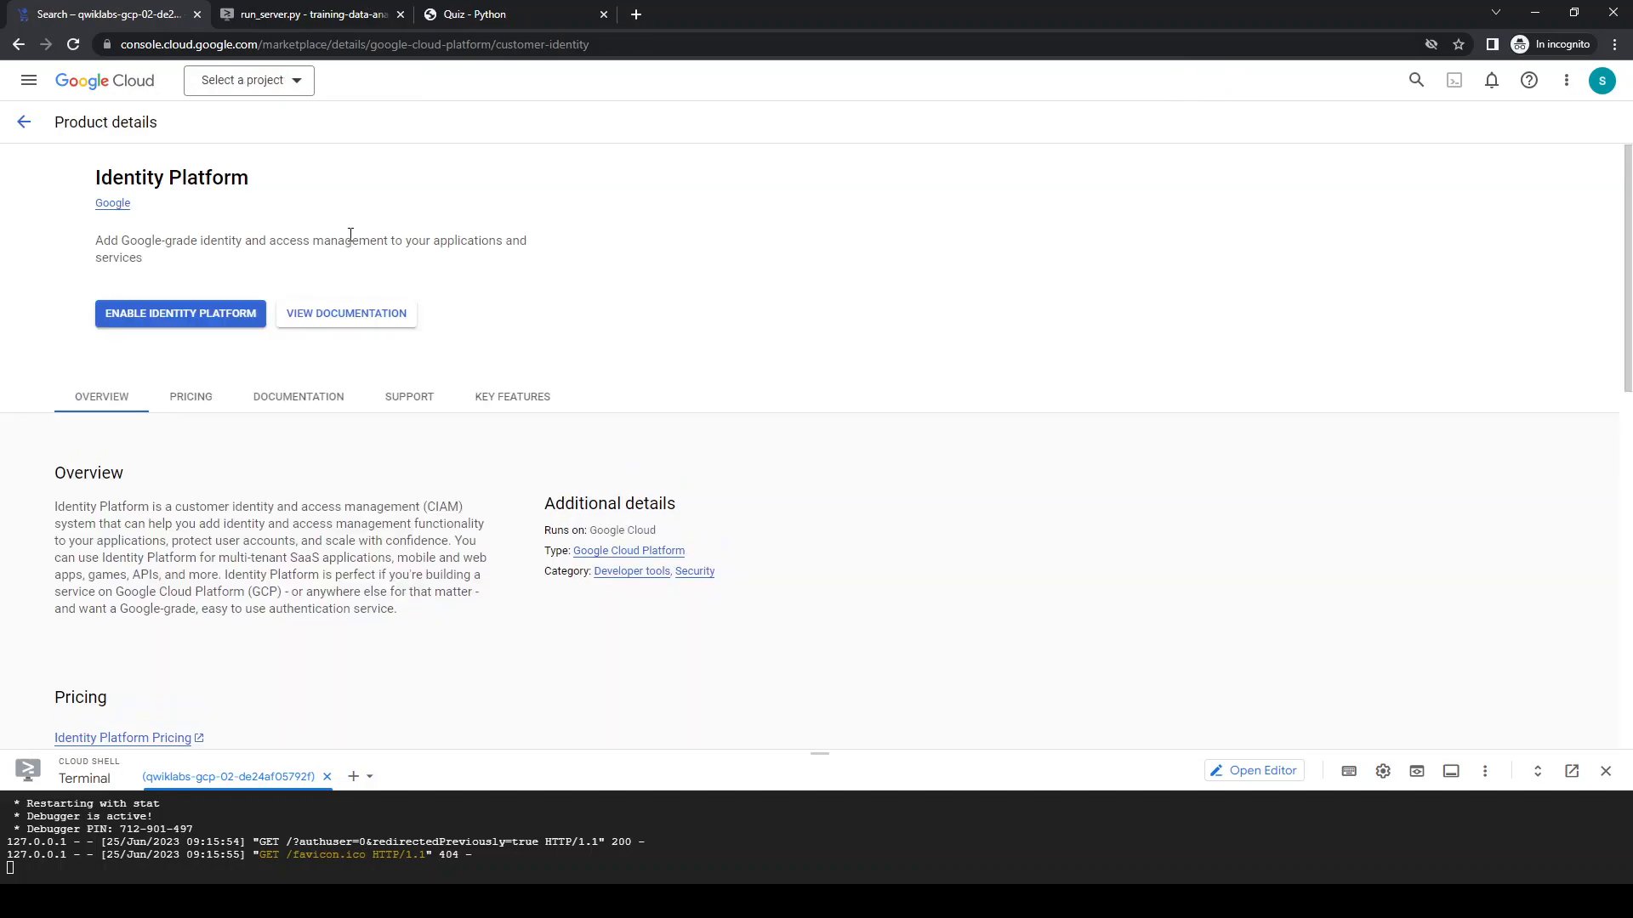
{"action": "left_click", "coordinate": [201, 313]}
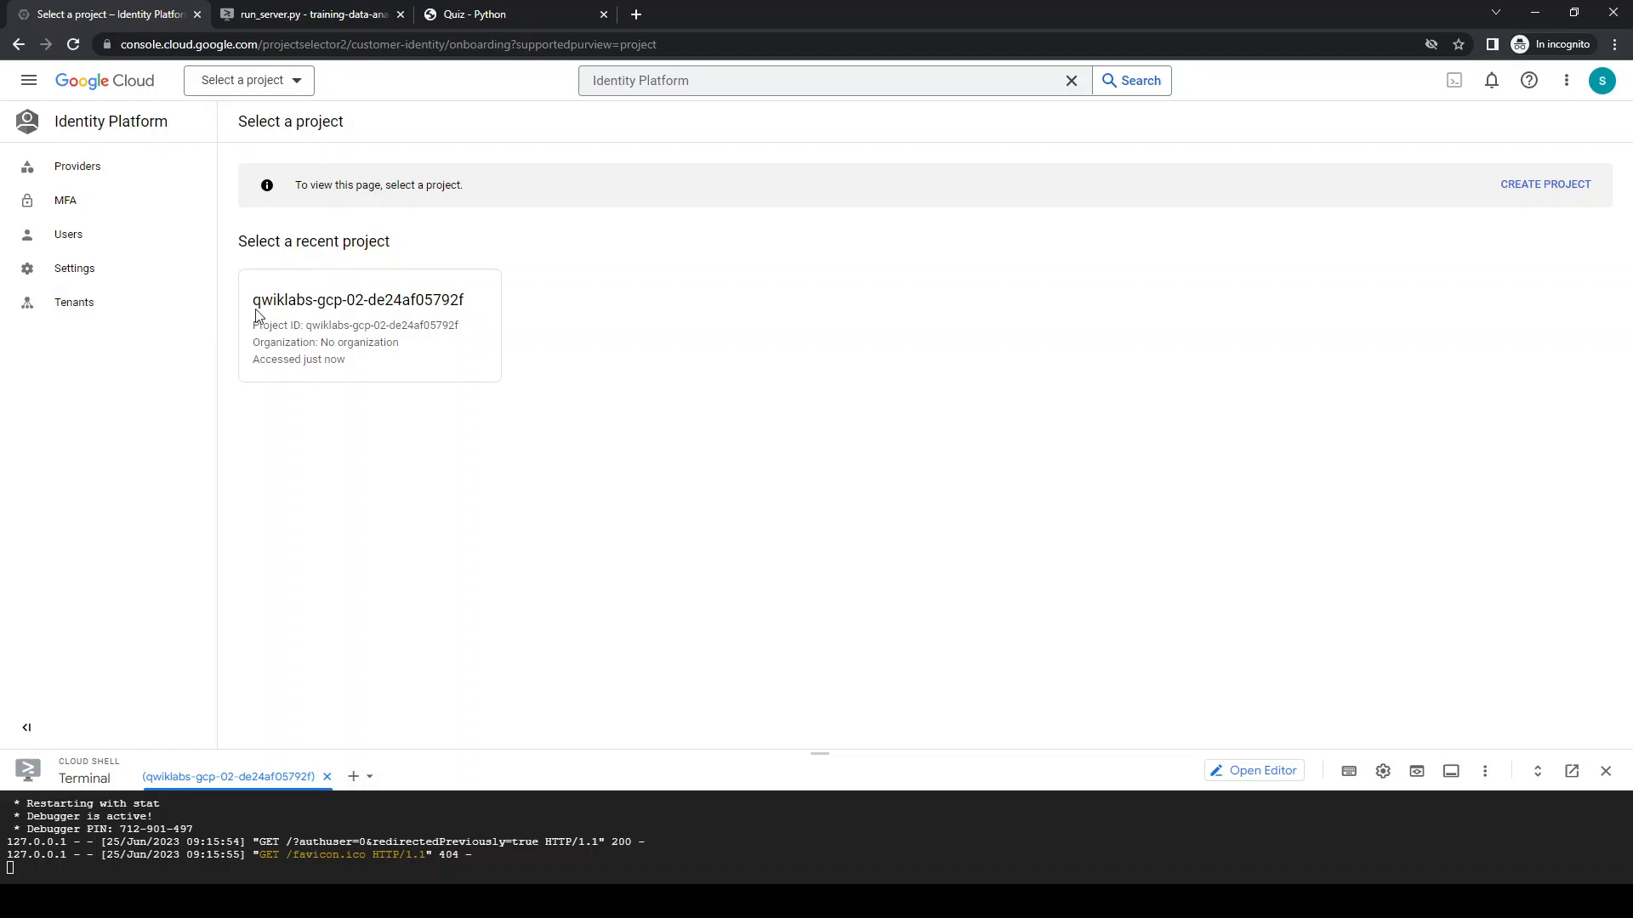
{"action": "left_click", "coordinate": [333, 316]}
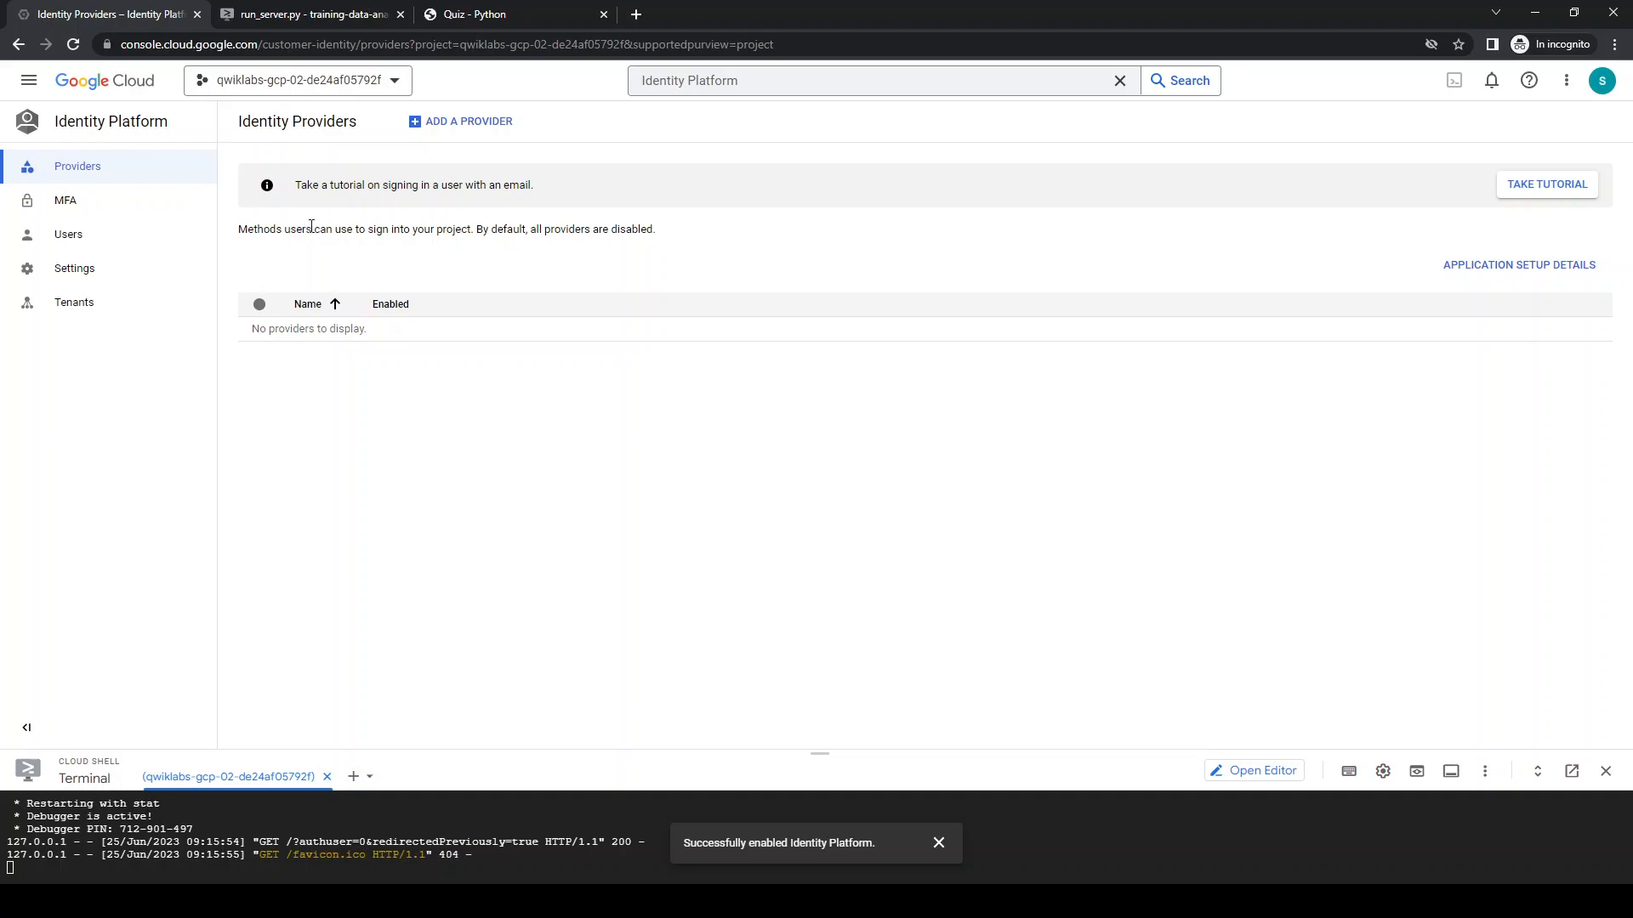
Start a new identity provider with the Email / Password sign-in method and switch it to enabled
{"action": "left_click", "coordinate": [507, 121]}
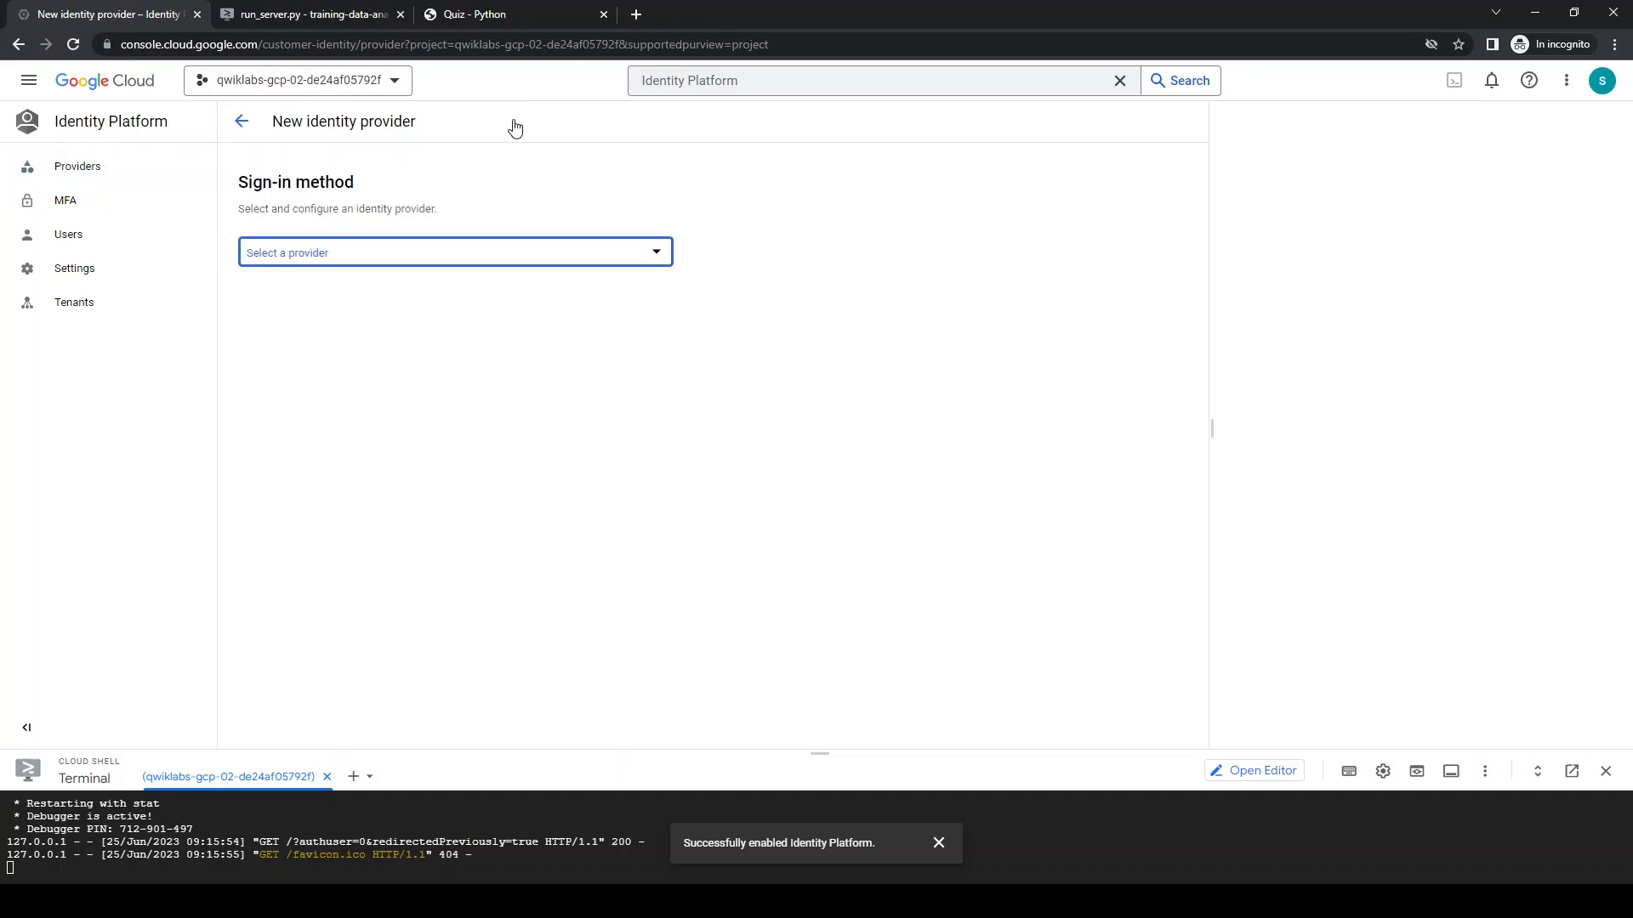
{"action": "left_click", "coordinate": [324, 259]}
{"action": "scroll", "coordinate": [483, 347], "scroll_direction": "down", "scroll_amount": 3}
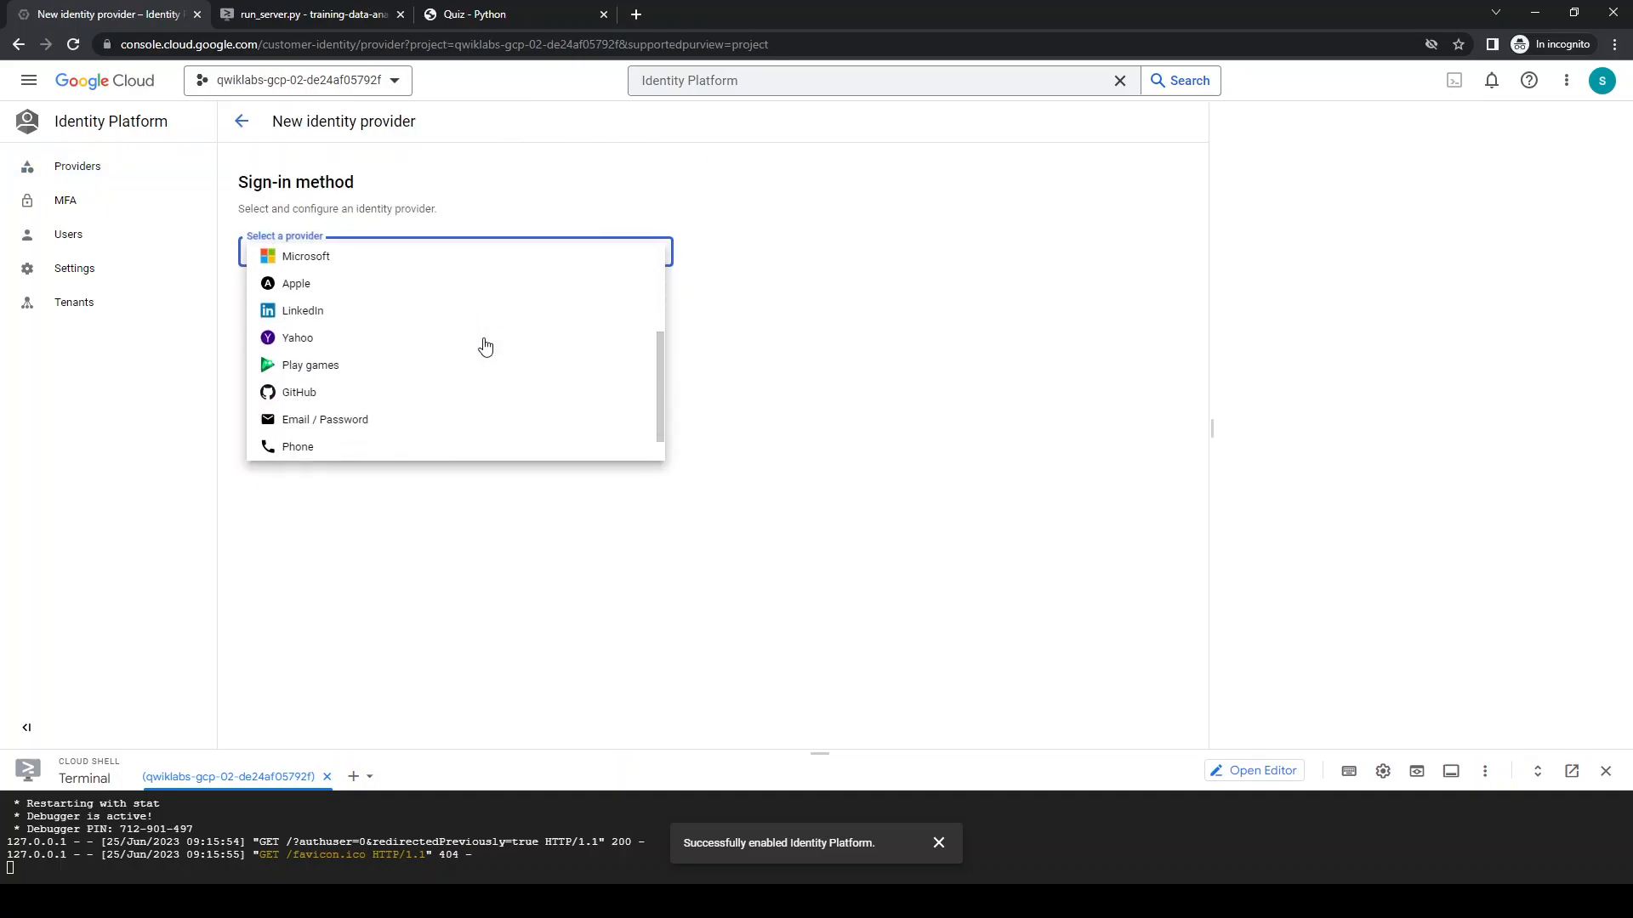
{"action": "left_click", "coordinate": [358, 393]}
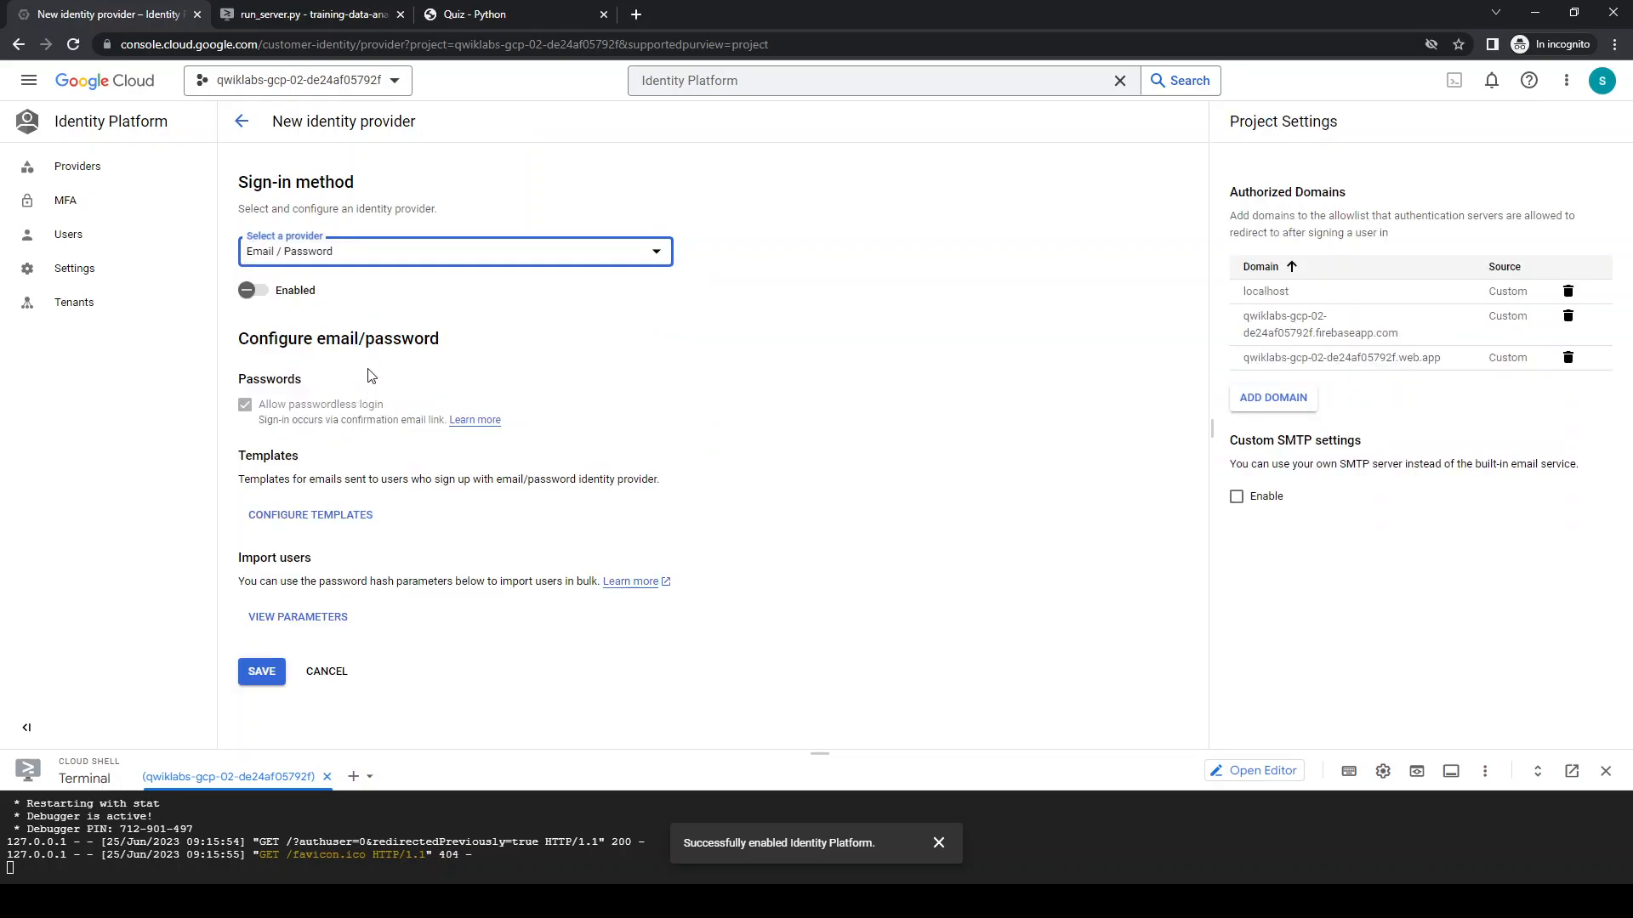
{"action": "left_click", "coordinate": [254, 291]}
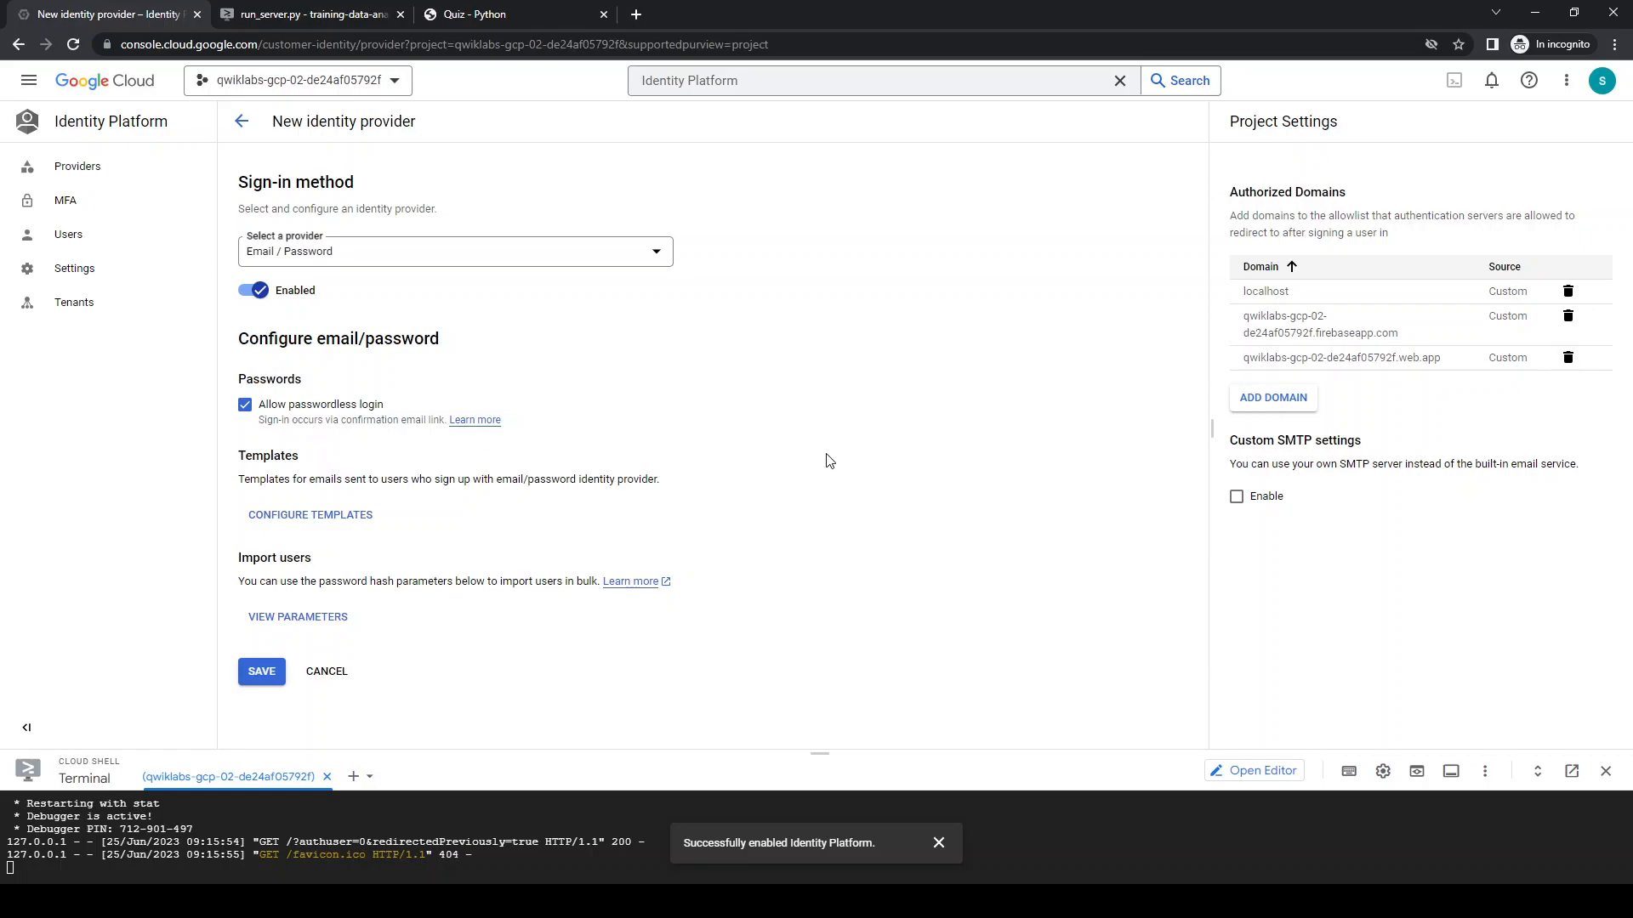
Try to add the quiz app's complete URL, including its query string, as an authorized domain
{"action": "left_click", "coordinate": [1271, 409]}
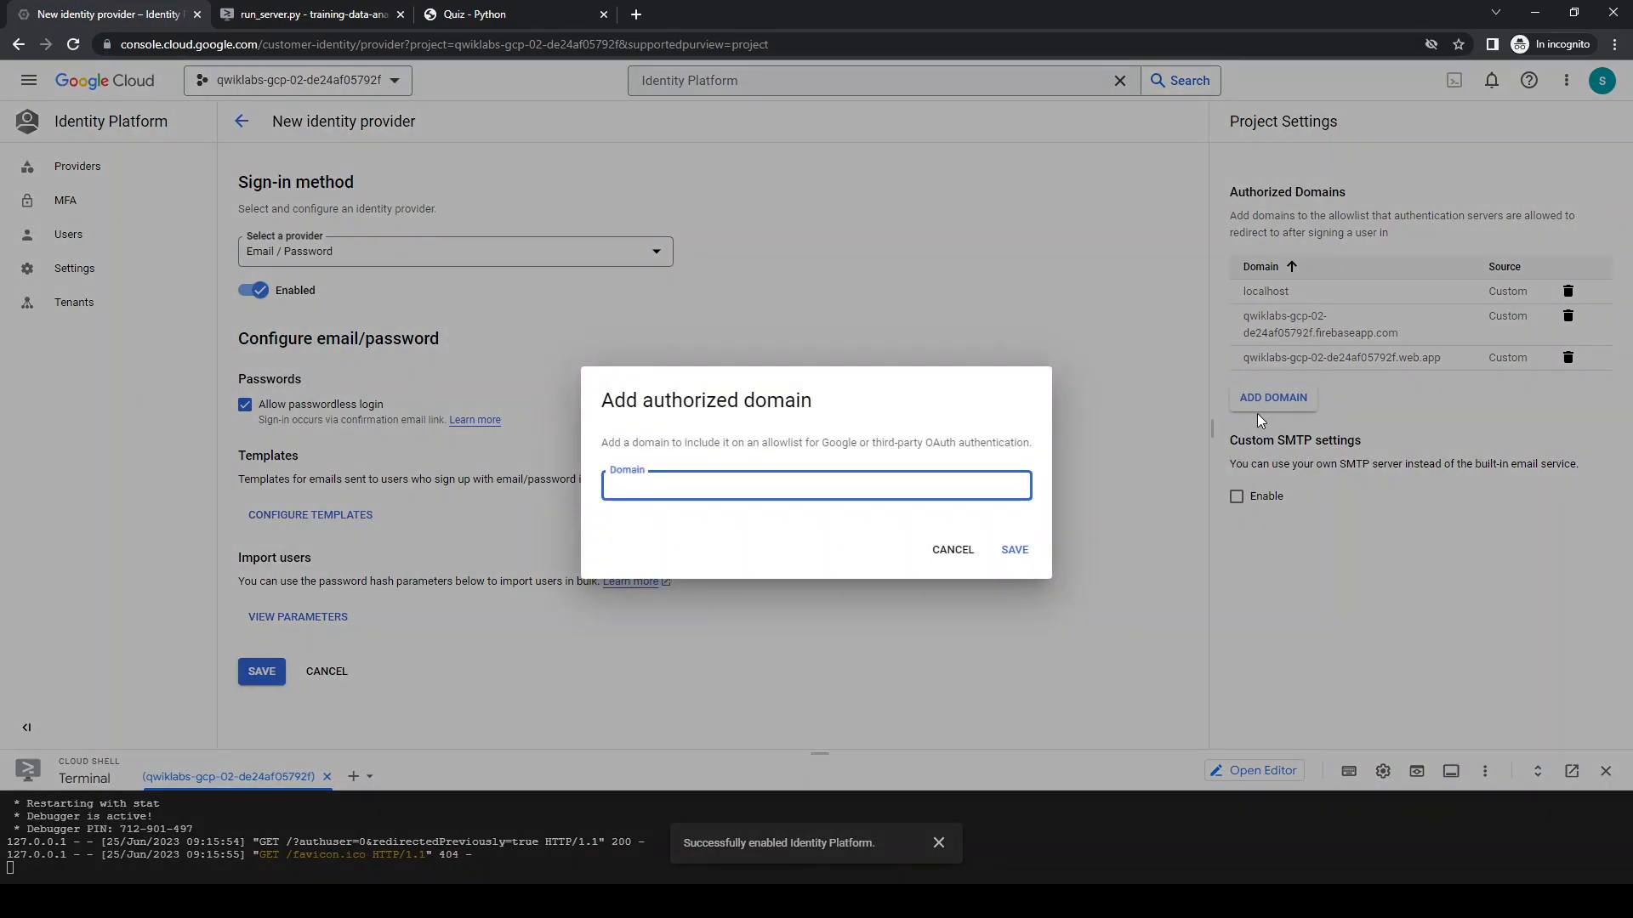
{"action": "left_click", "coordinate": [473, 13]}
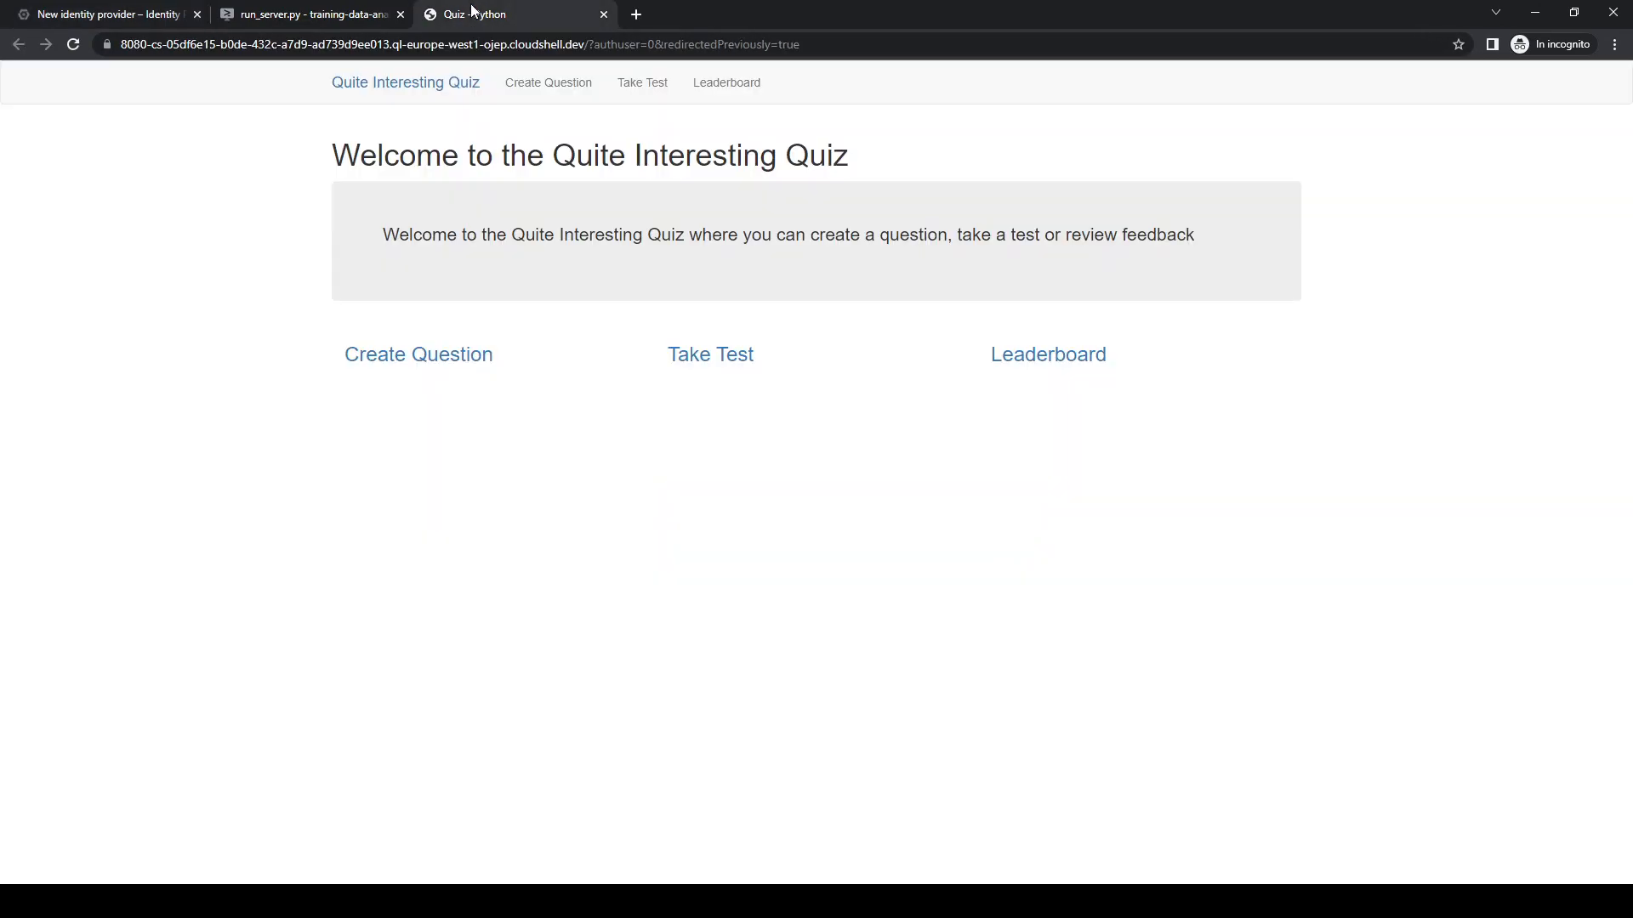
{"action": "left_click", "coordinate": [364, 49]}
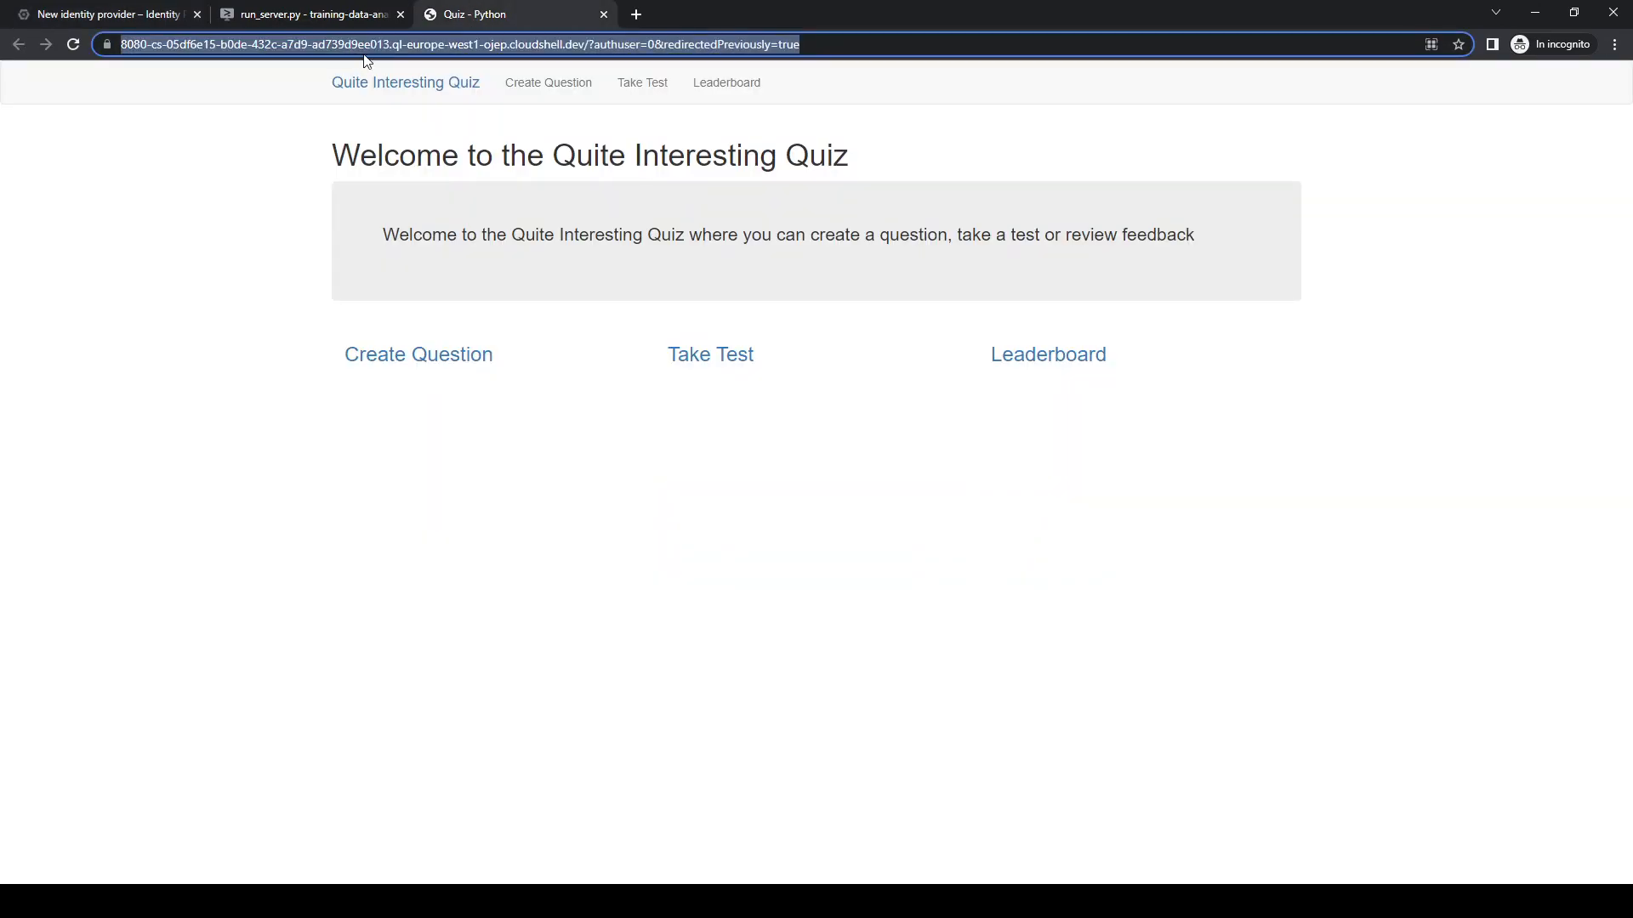
{"action": "left_click", "coordinate": [81, 15]}
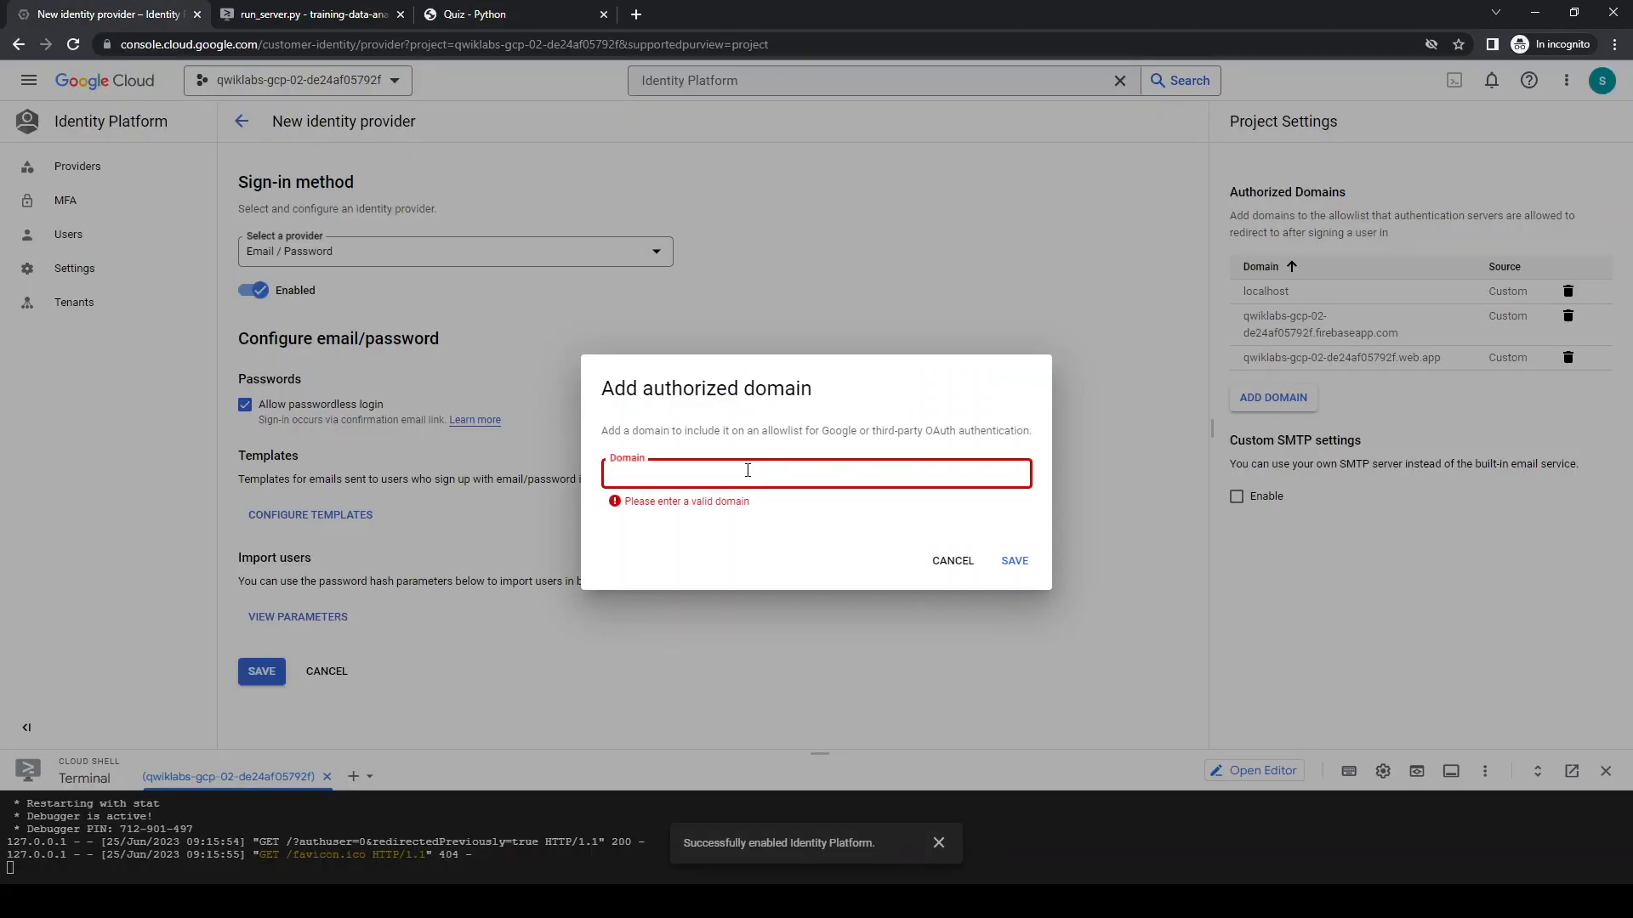
{"action": "key", "text": "ctrl+v"}
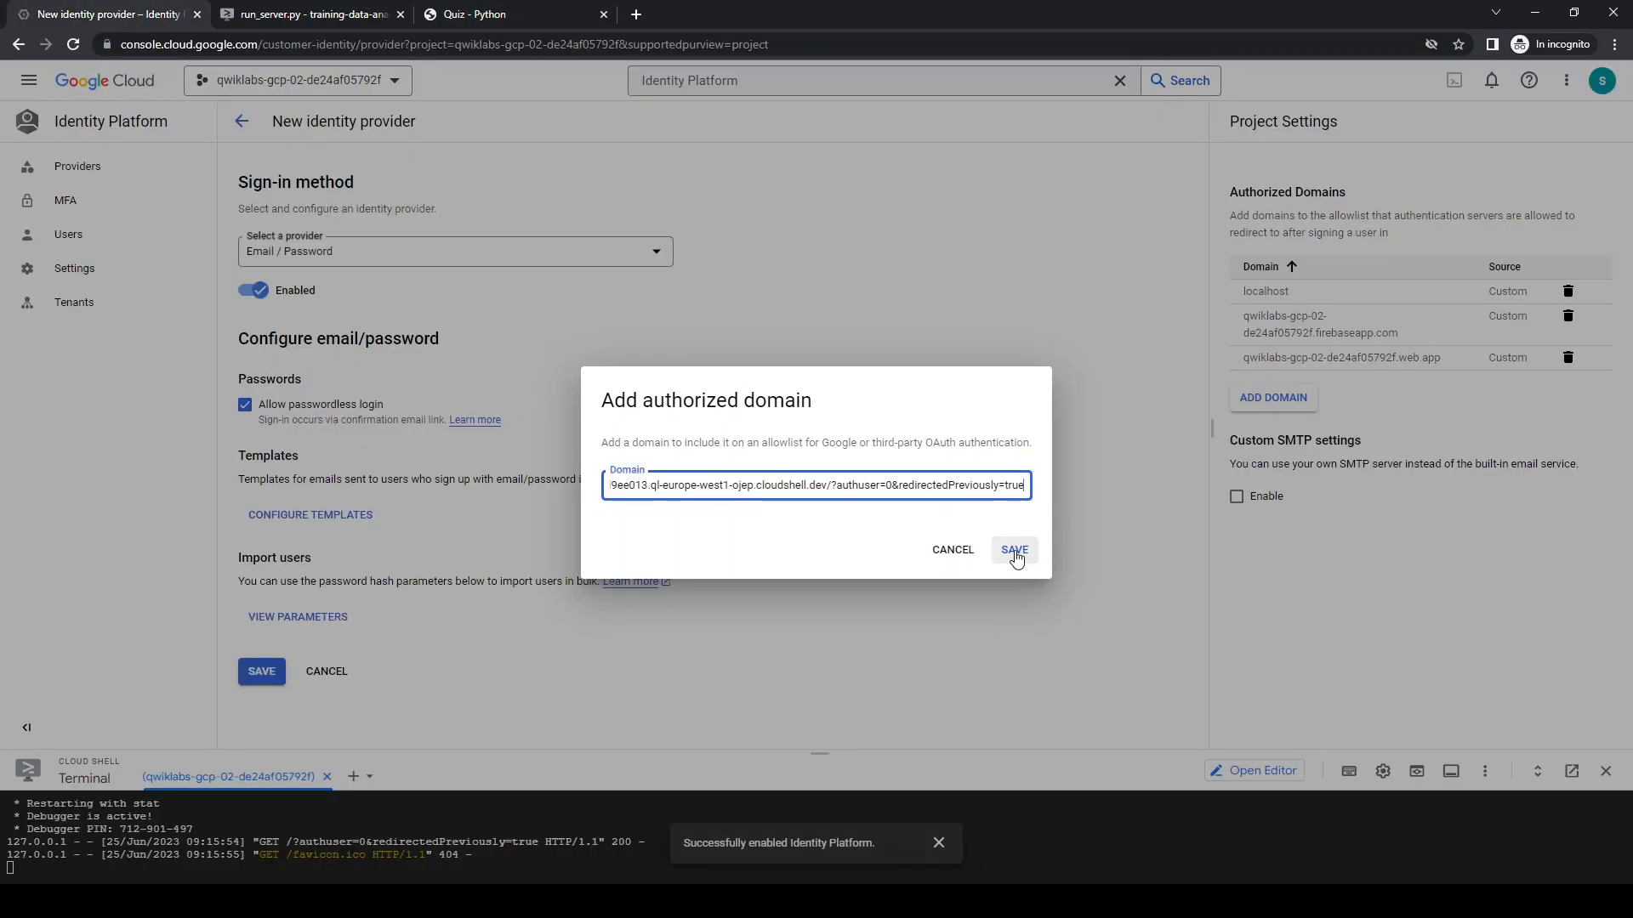
{"action": "left_click", "coordinate": [1014, 551]}
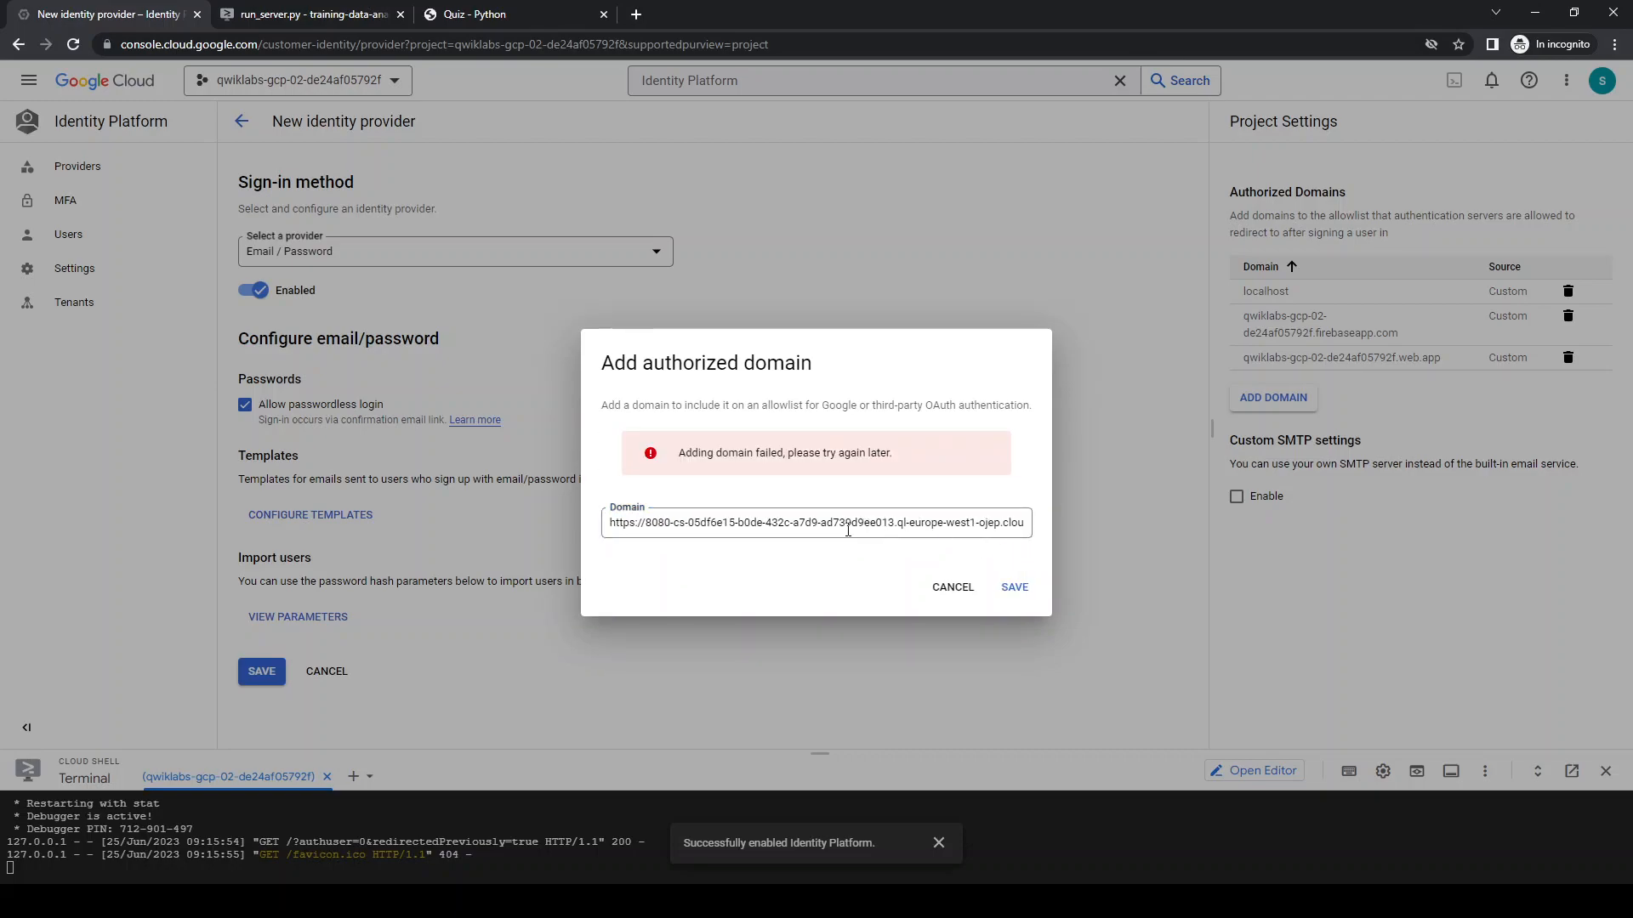
{"action": "left_click", "coordinate": [640, 525]}
{"action": "key", "text": "shift+Home"}
{"action": "key", "text": "BackSpace"}
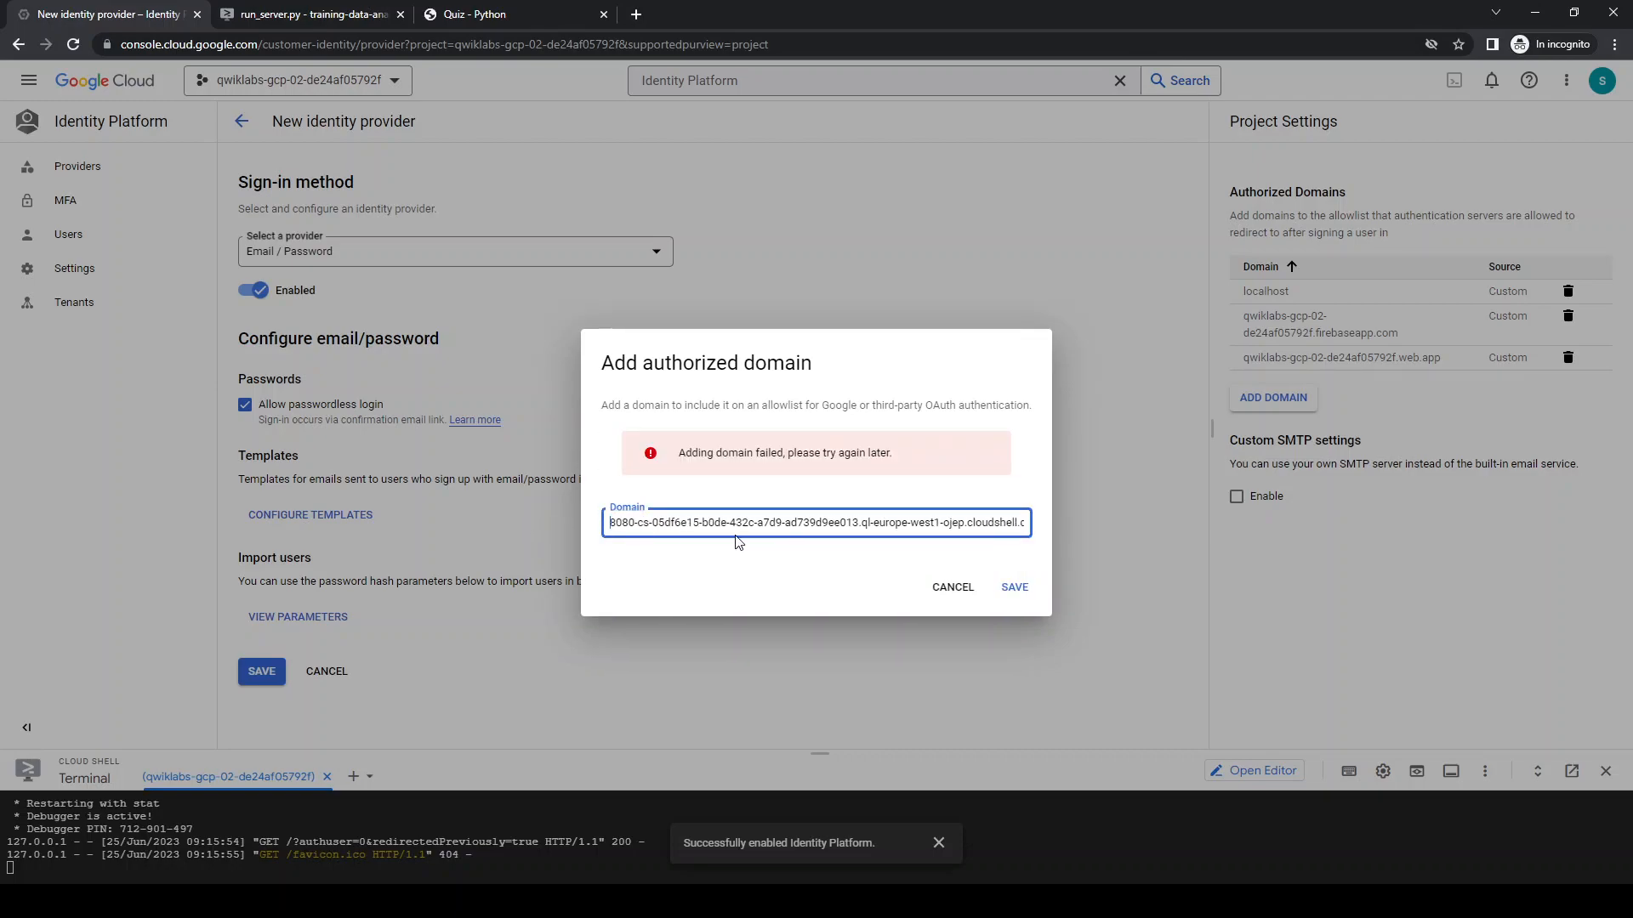
{"action": "left_click_drag", "start_coordinate": [992, 527], "coordinate": [1114, 536]}
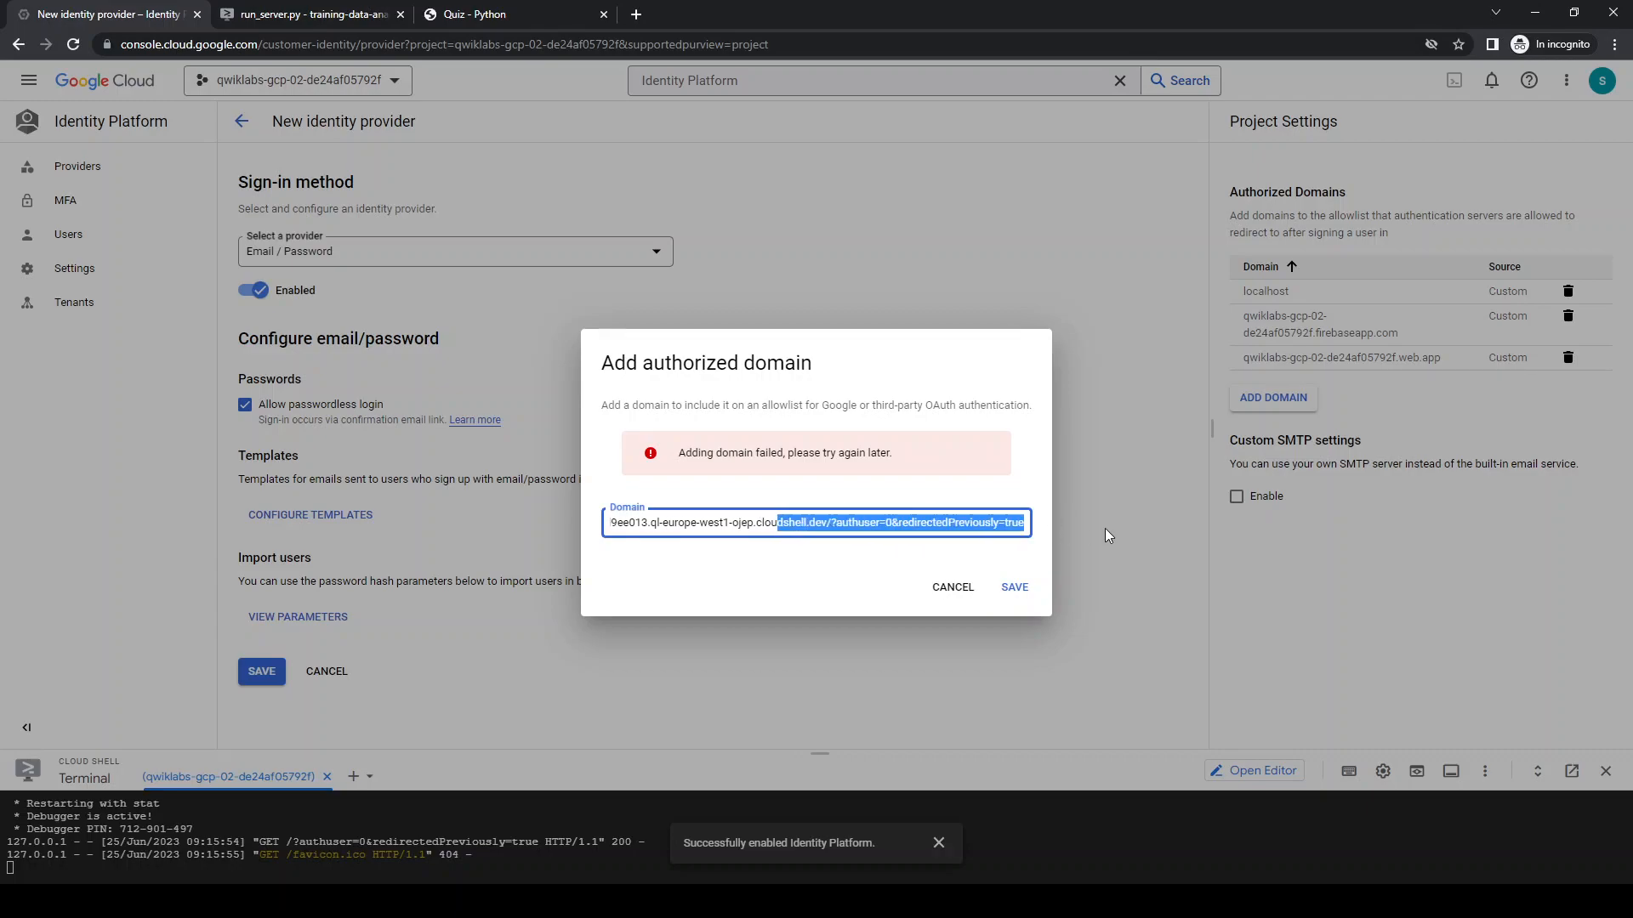
{"action": "left_click", "coordinate": [983, 523]}
{"action": "left_click_drag", "start_coordinate": [830, 522], "coordinate": [1067, 529]}
{"action": "key", "text": "BackSpace"}
{"action": "left_click", "coordinate": [1013, 587]}
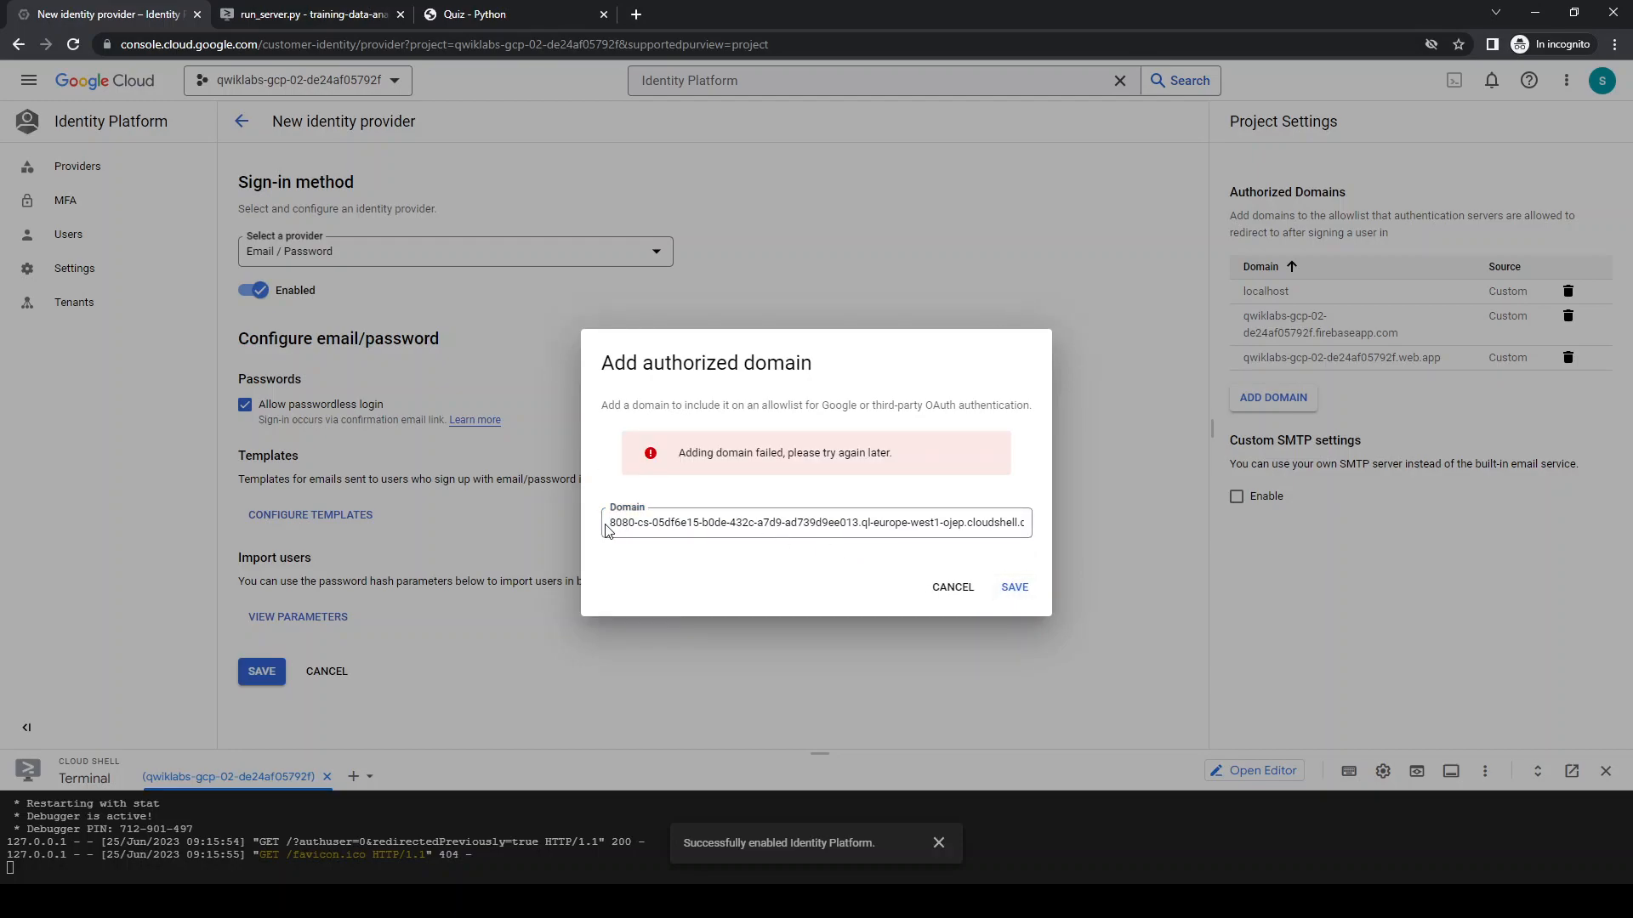
Strip the ?authuser=0&redirectedPreviously=true query string from the domain entry and retry saving it
{"action": "left_click", "coordinate": [610, 523]}
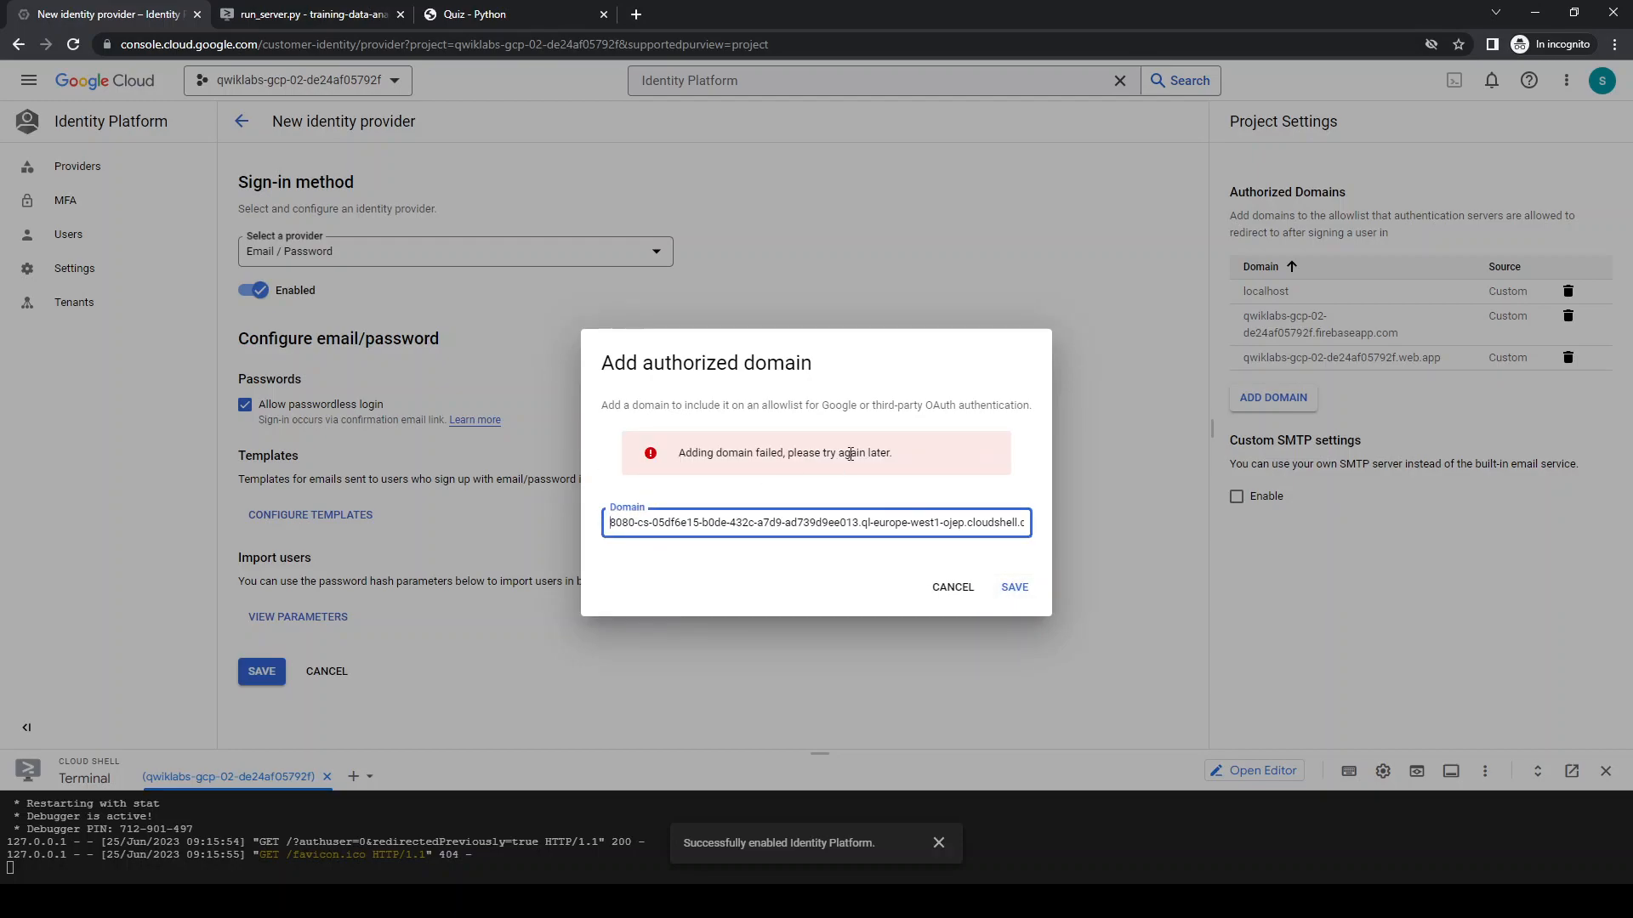
{"action": "left_click_drag", "start_coordinate": [821, 407], "coordinate": [995, 407]}
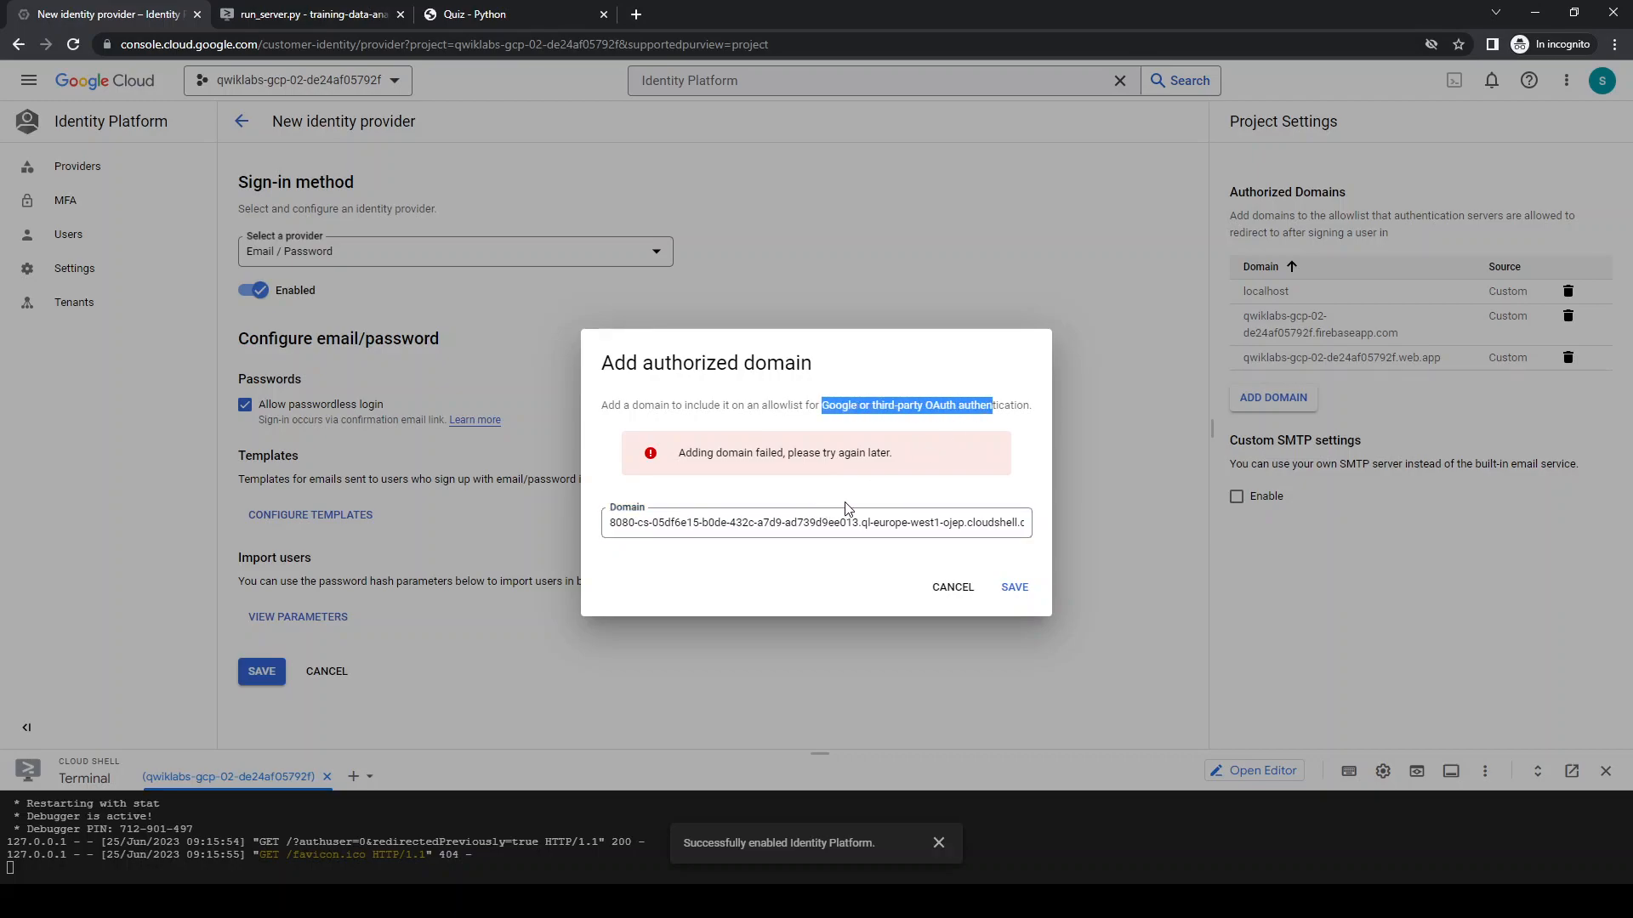
{"action": "left_click", "coordinate": [615, 524]}
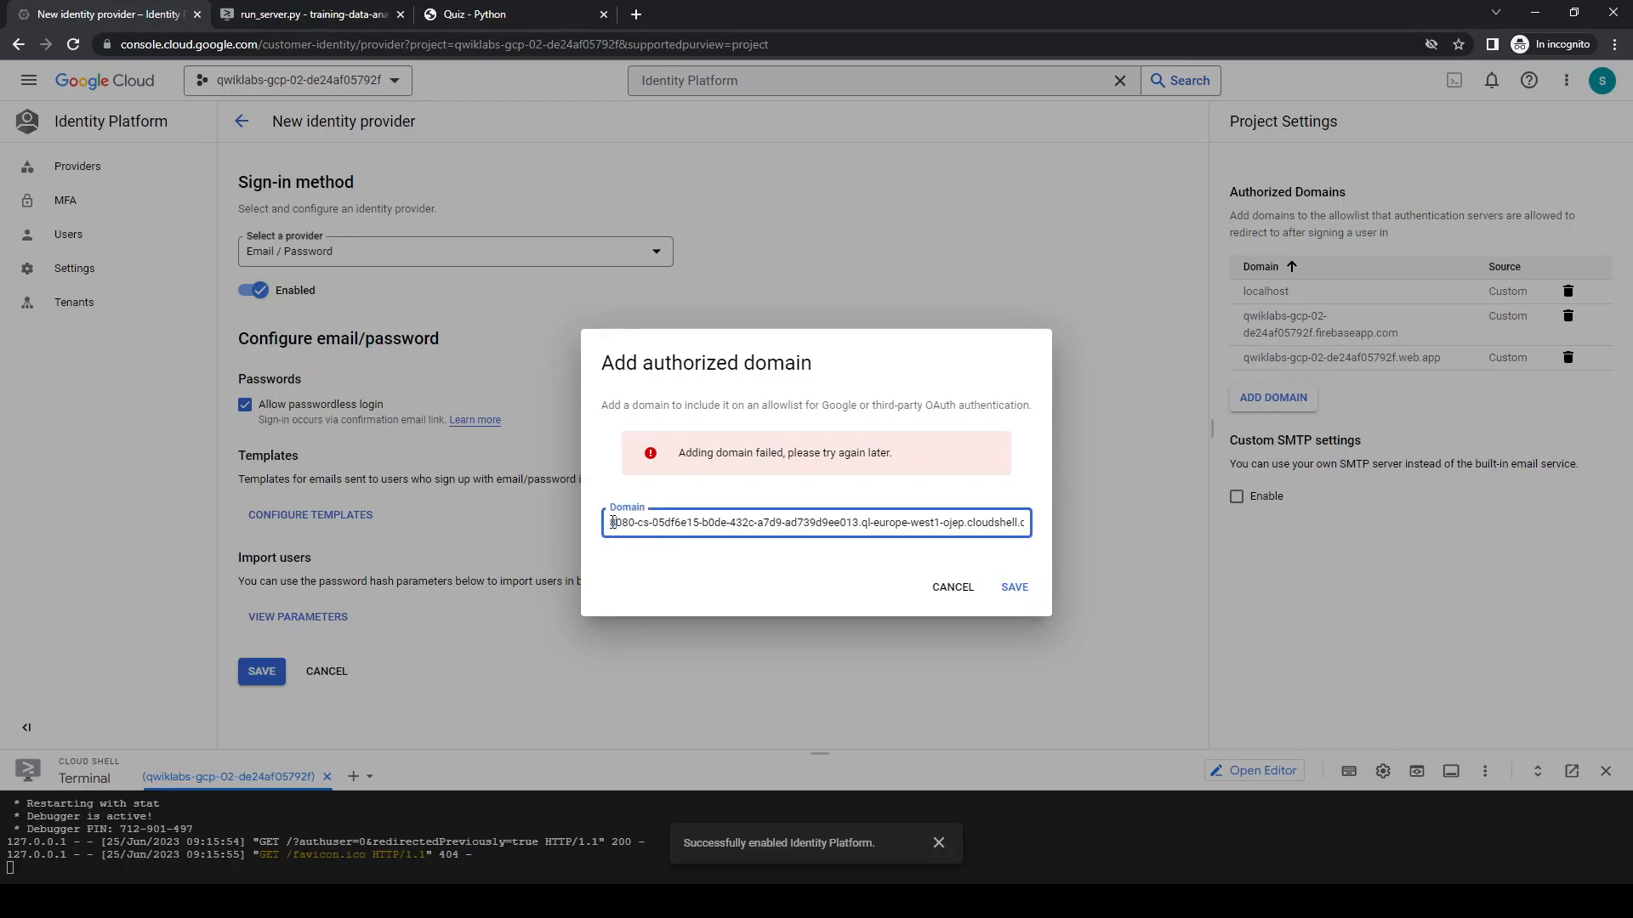
{"action": "key", "text": "End"}
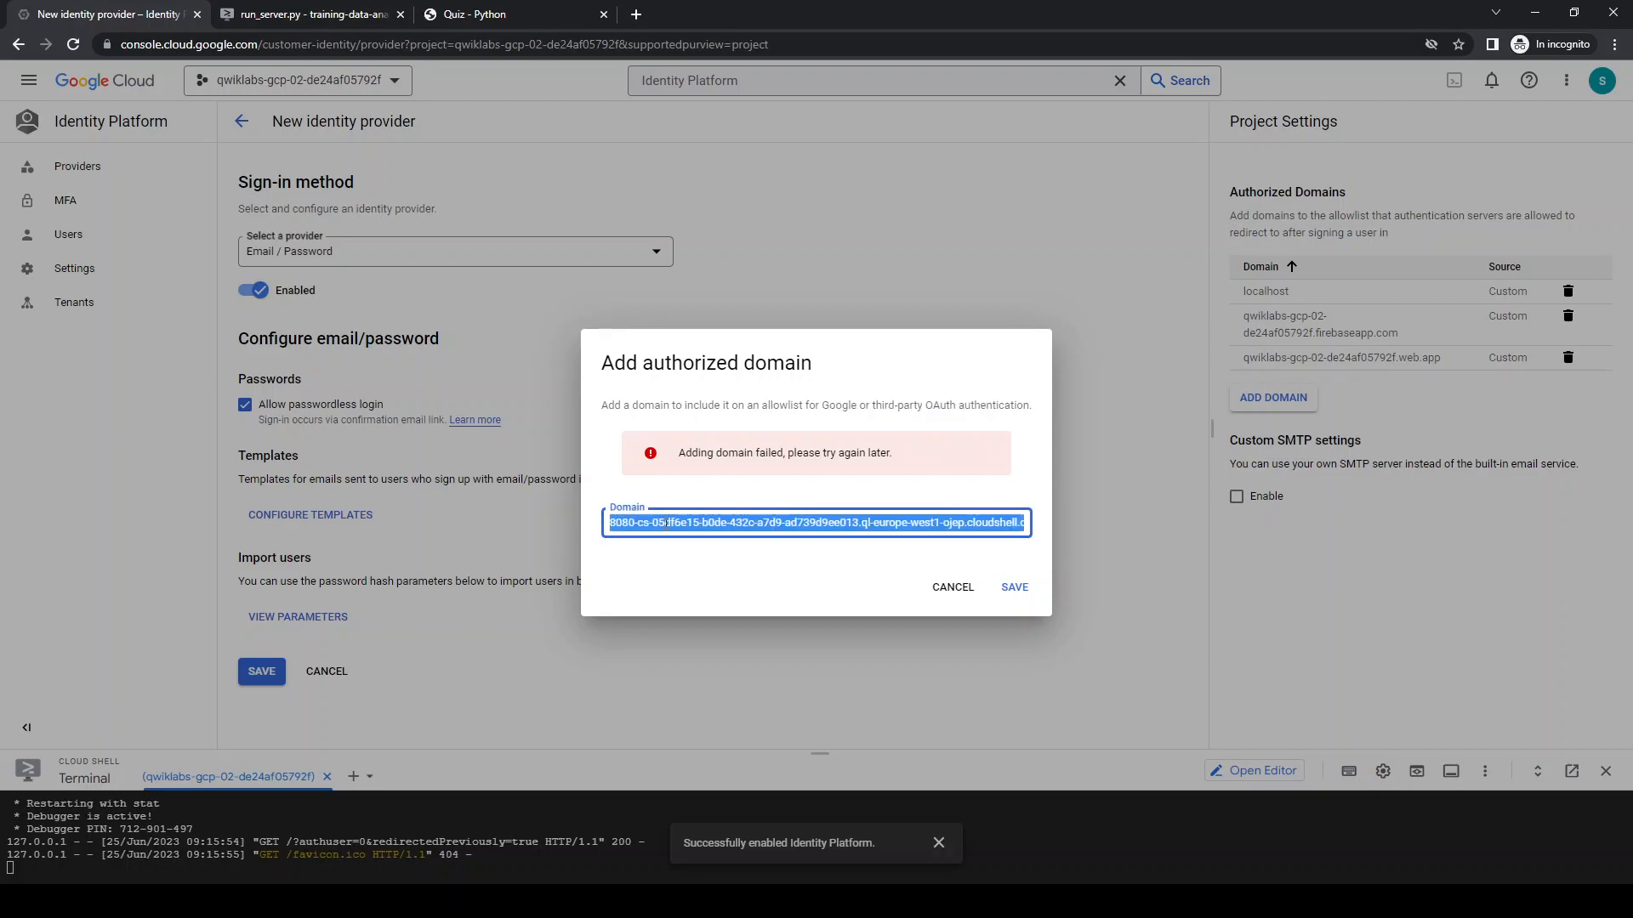
{"action": "key", "text": "ctrl+shift+Left"}
{"action": "key", "text": "ctrl+shift+Left"}
{"action": "key", "text": "ctrl+shift+Left"}
{"action": "key", "text": "ctrl+shift+Left"}
{"action": "key", "text": "ctrl+shift+Left"}
{"action": "key", "text": "ctrl+shift+Left"}
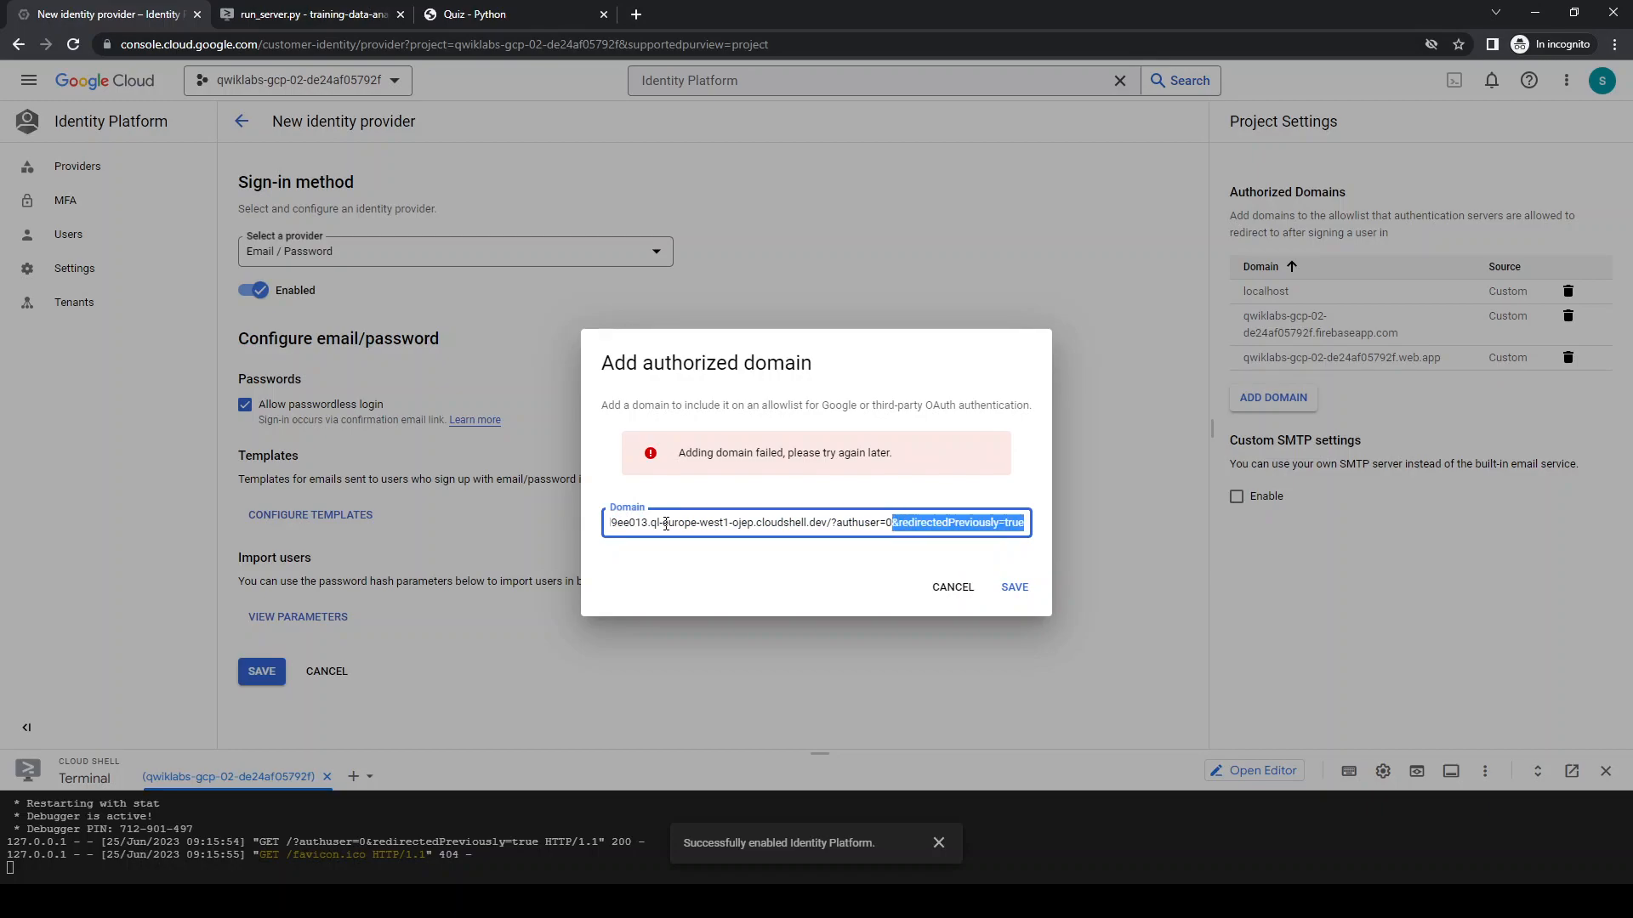
{"action": "key", "text": "BackSpace"}
{"action": "key", "text": "BackSpace"}
{"action": "key", "text": "BackSpace"}
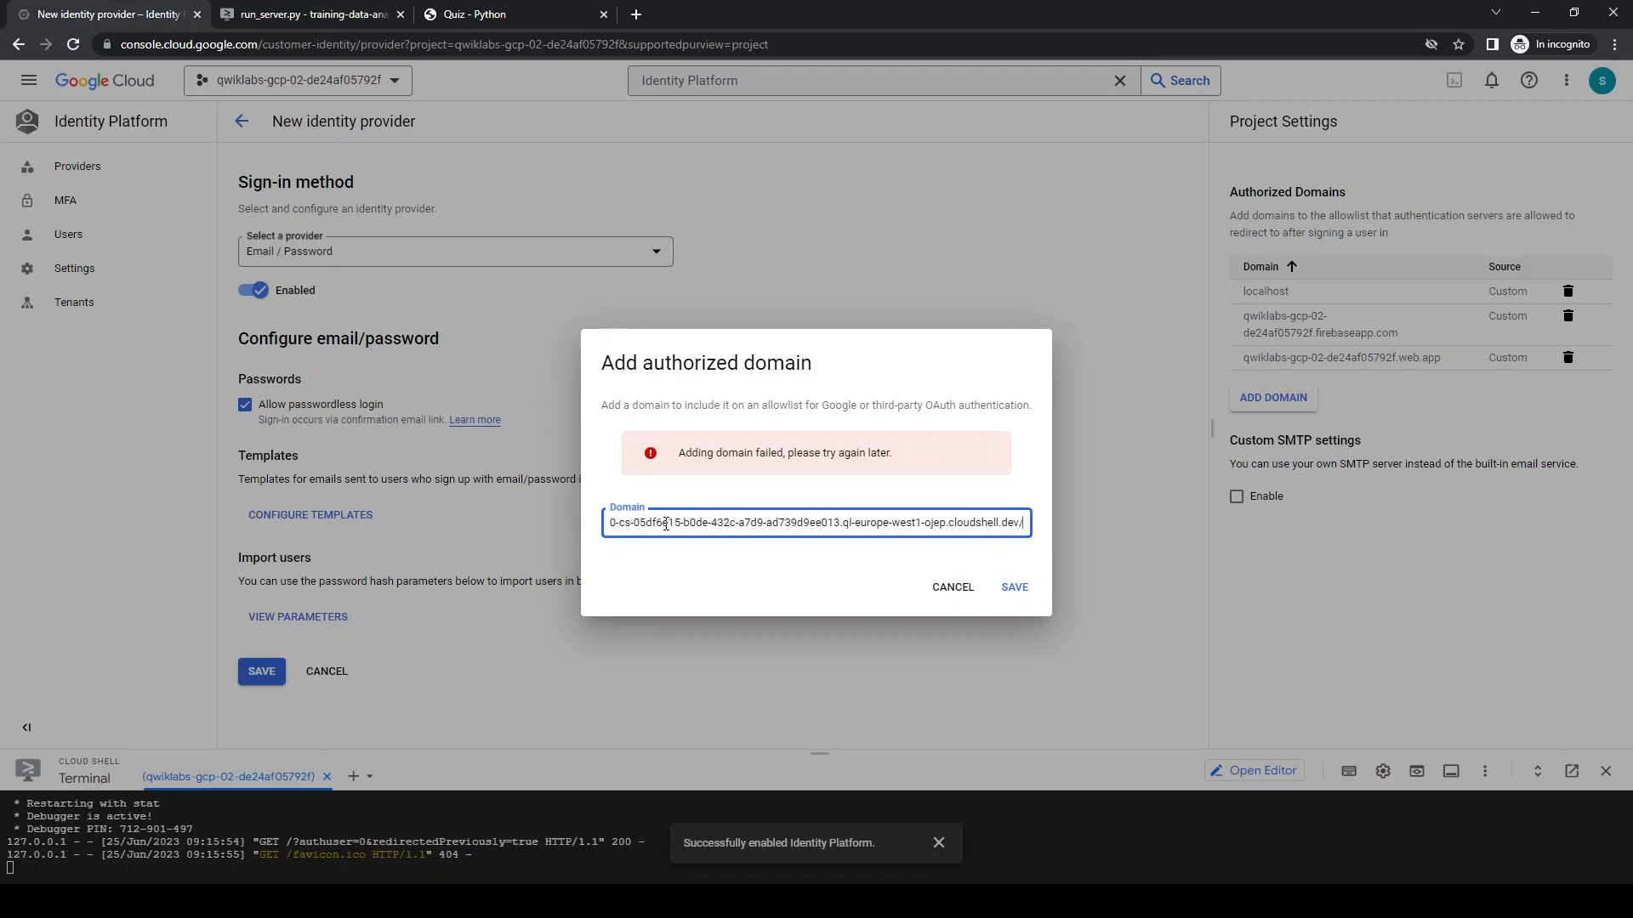
{"action": "left_click", "coordinate": [1012, 588]}
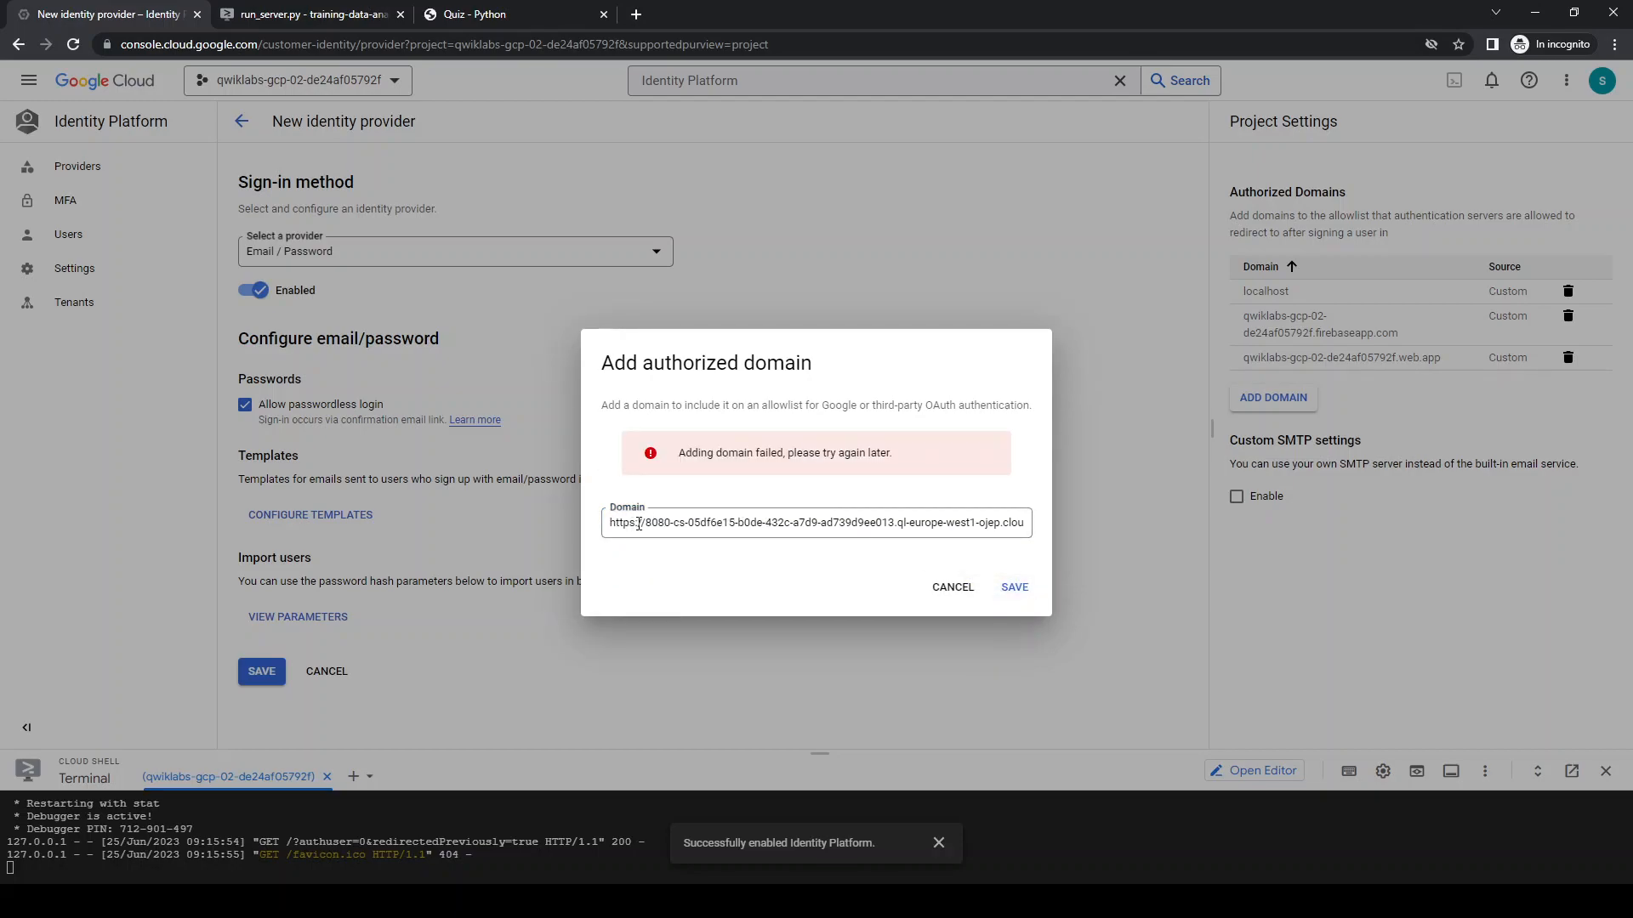
{"action": "left_click_drag", "start_coordinate": [647, 523], "coordinate": [609, 523]}
{"action": "key", "text": "BackSpace"}
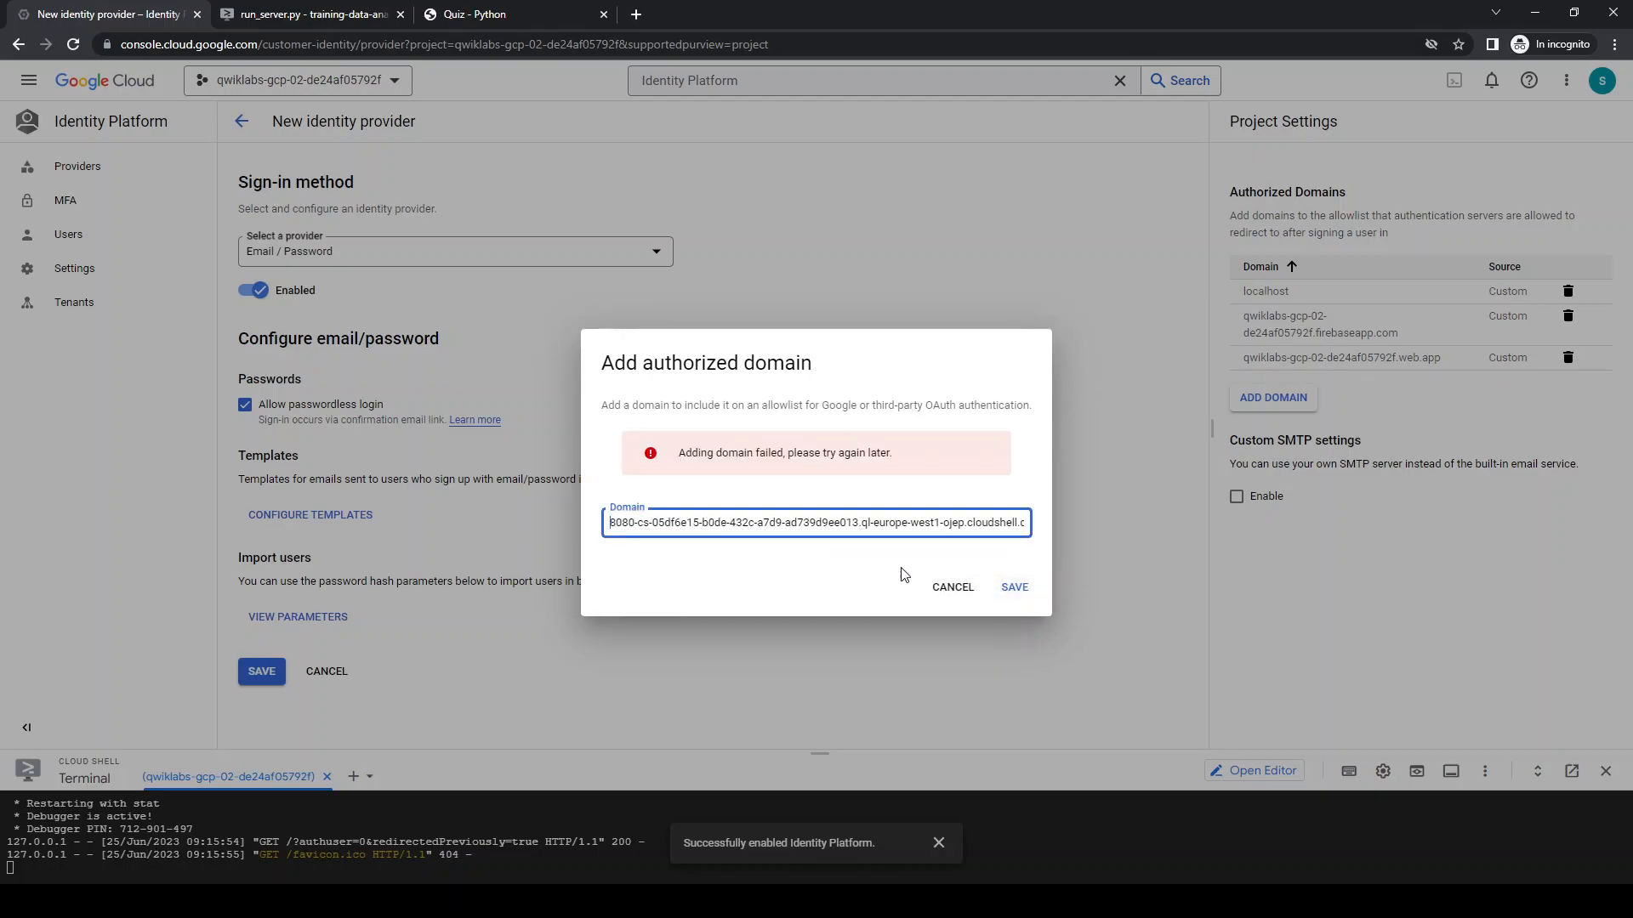
{"action": "left_click", "coordinate": [1015, 590]}
{"action": "left_click_drag", "start_coordinate": [858, 406], "coordinate": [990, 406]}
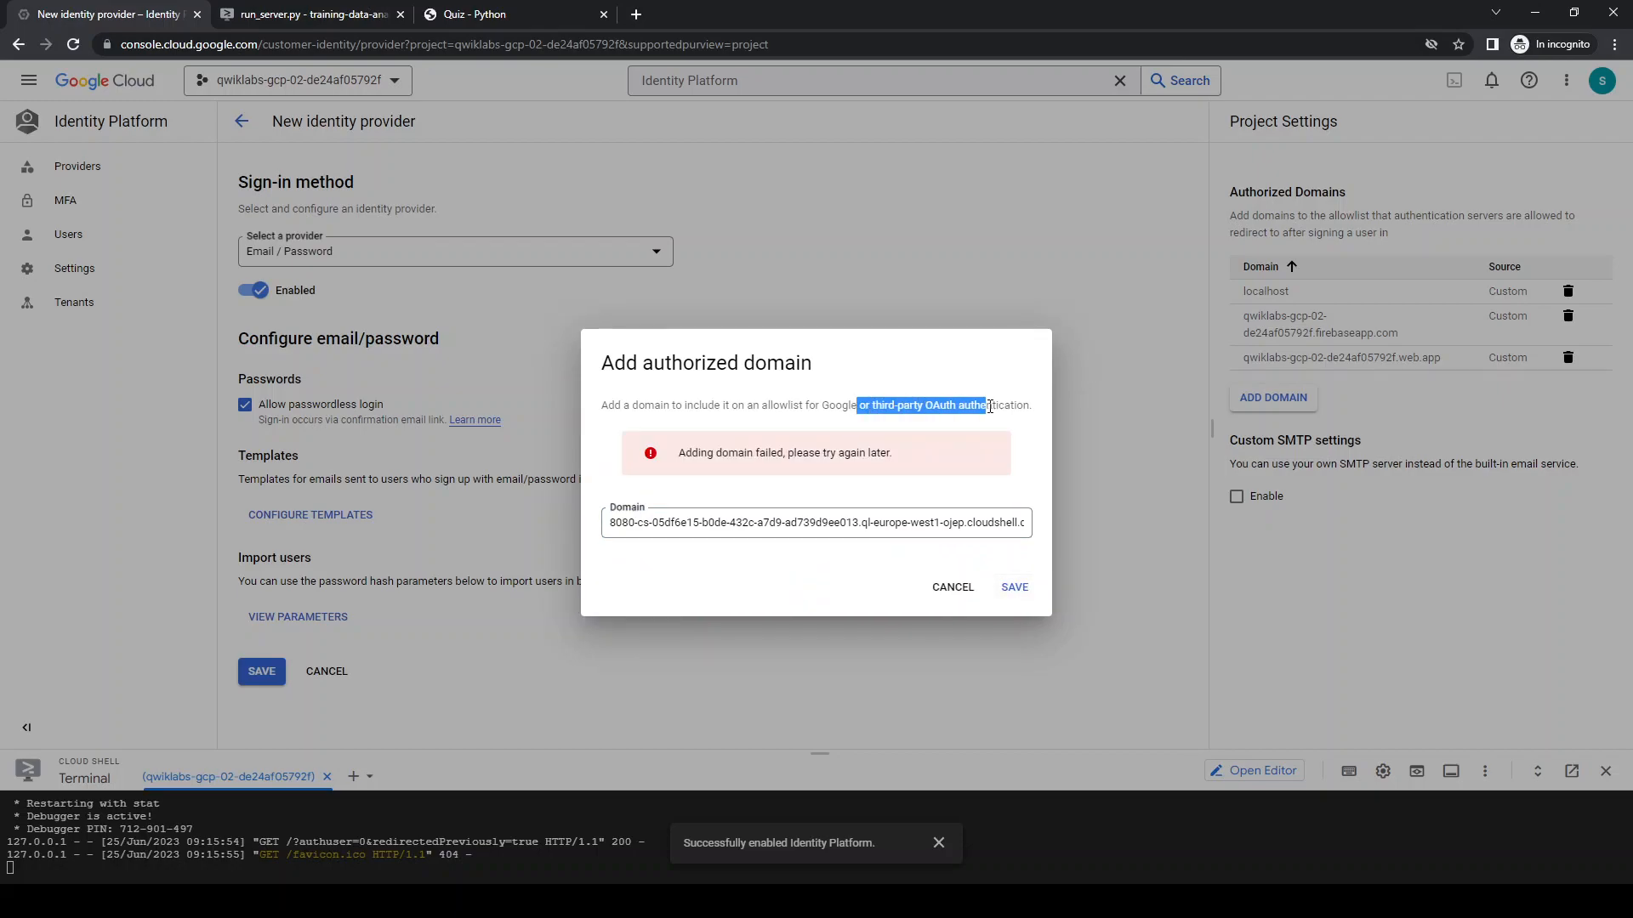
{"action": "left_click", "coordinate": [953, 586]}
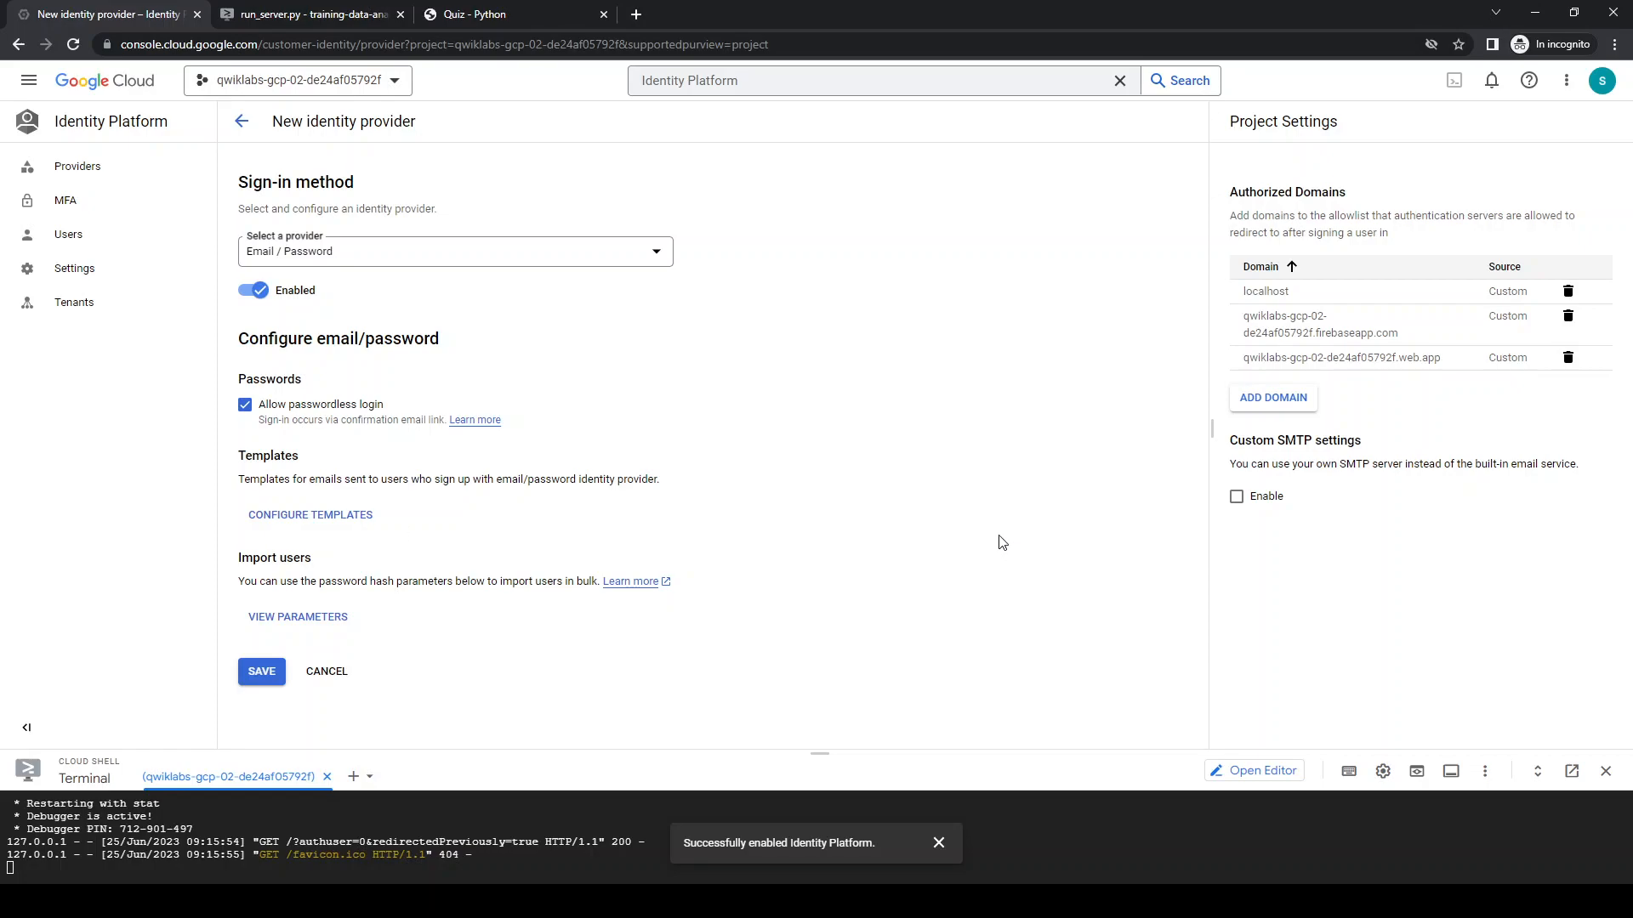
Add ql-europe-west1-ojep.cloudshell.dev, copied from the quiz app's address, as an authorized domain
{"action": "left_click", "coordinate": [1282, 403]}
{"action": "left_click_drag", "start_coordinate": [693, 443], "coordinate": [830, 443]}
{"action": "left_click", "coordinate": [701, 476]}
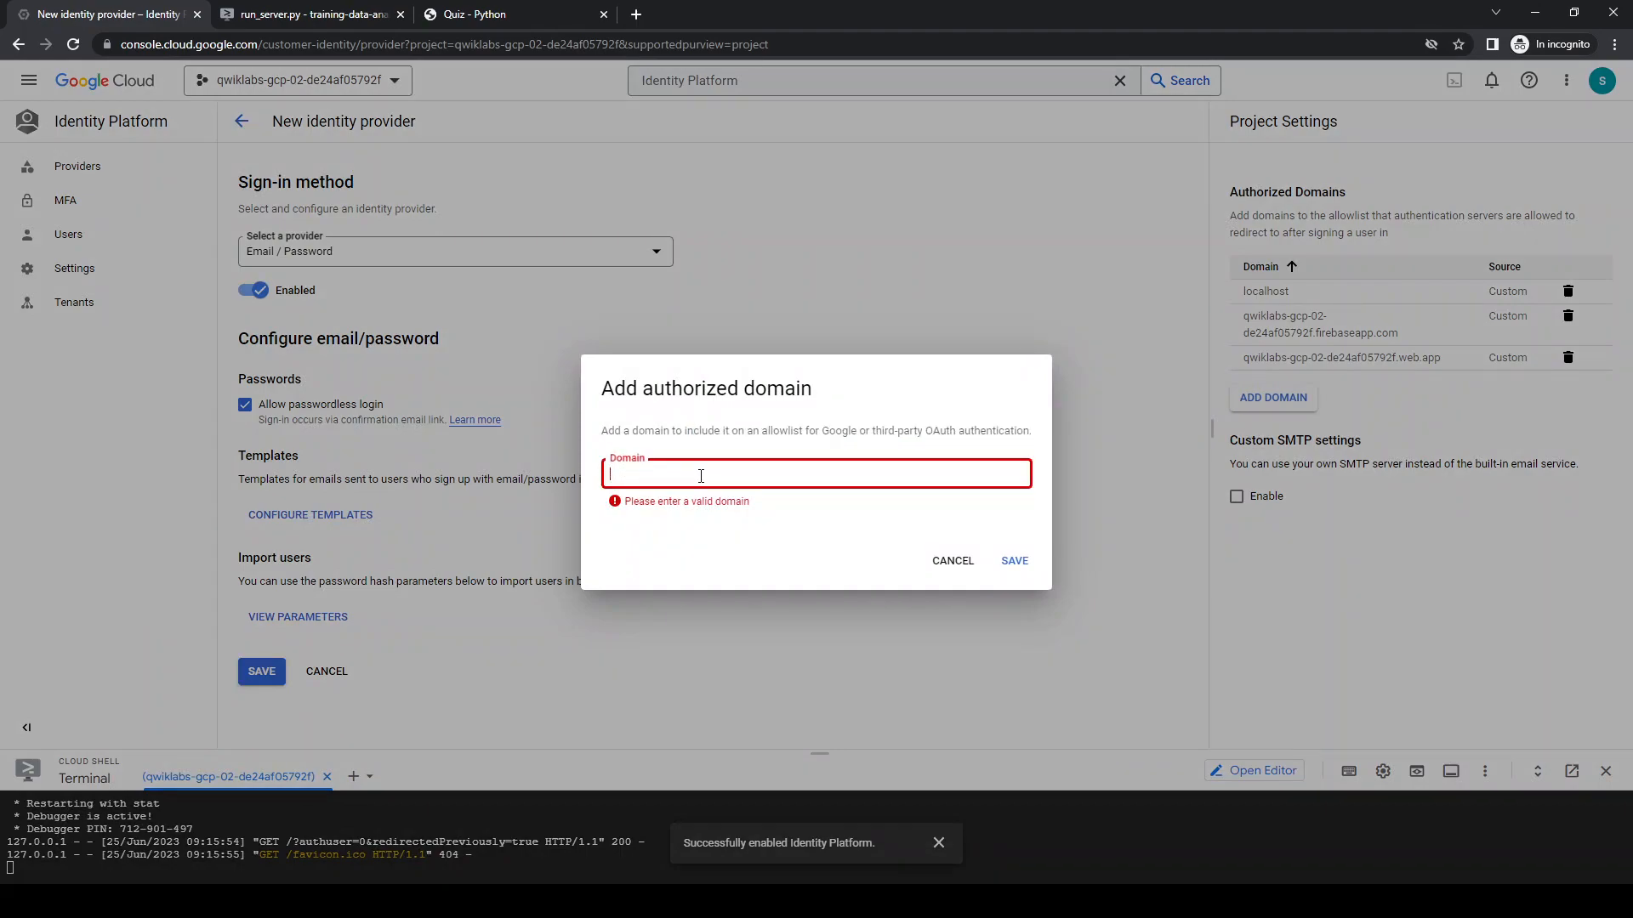
{"action": "left_click", "coordinate": [505, 13]}
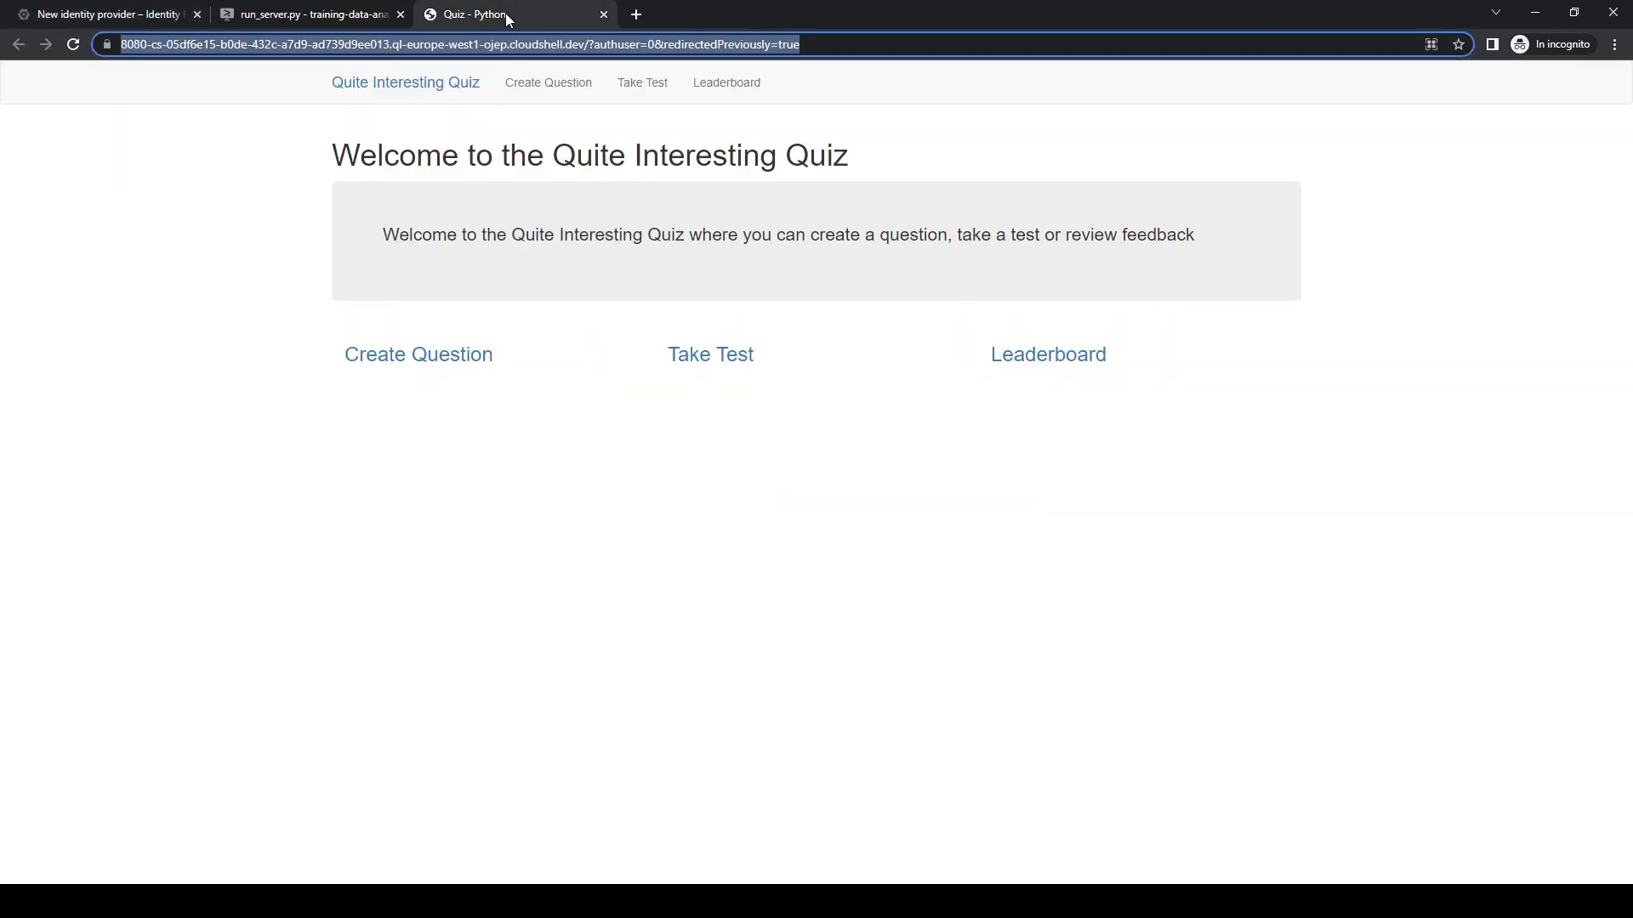
{"action": "left_click", "coordinate": [253, 46]}
{"action": "left_click_drag", "start_coordinate": [623, 44], "coordinate": [431, 45]}
{"action": "key", "text": "ctrl+c"}
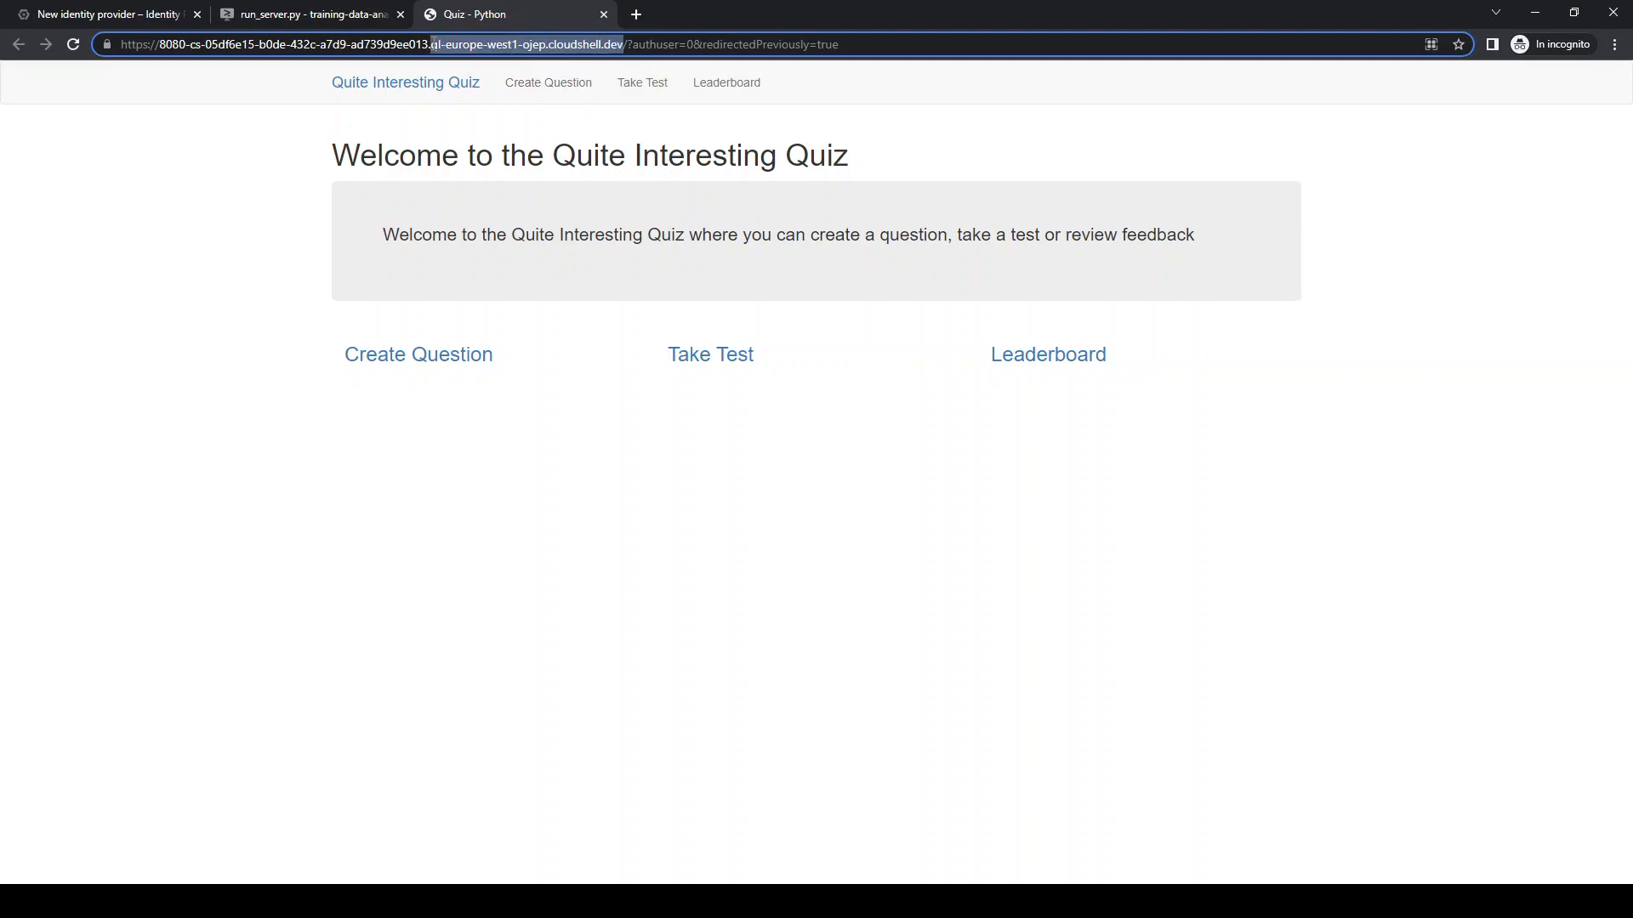
{"action": "left_click", "coordinate": [111, 15]}
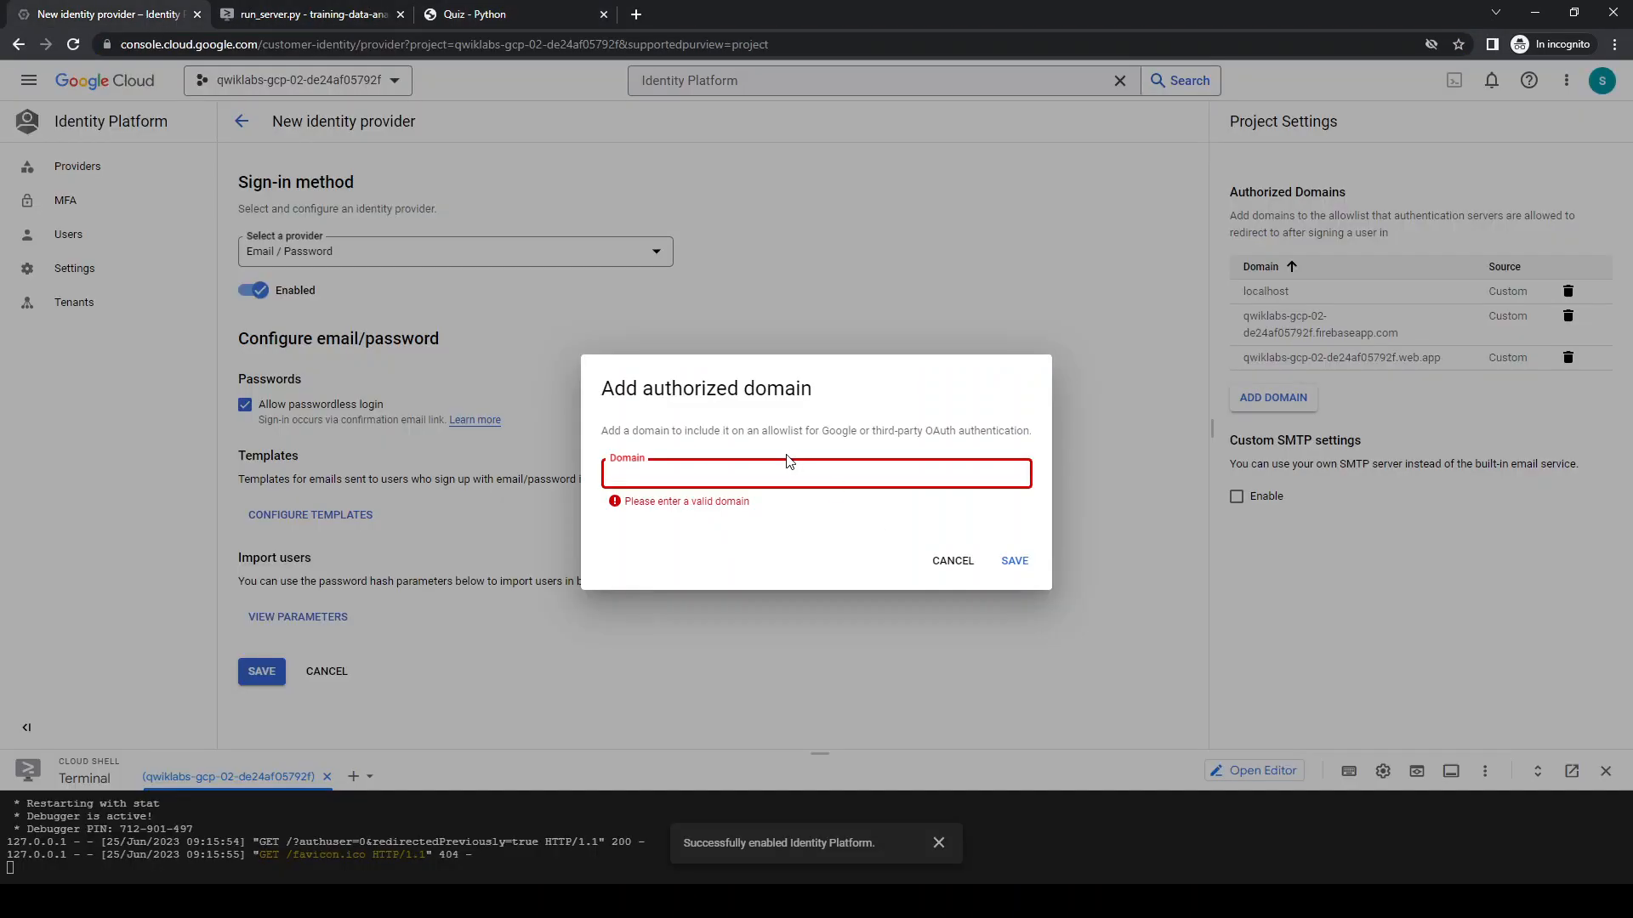
{"action": "key", "text": "ctrl+v"}
{"action": "left_click", "coordinate": [1014, 559]}
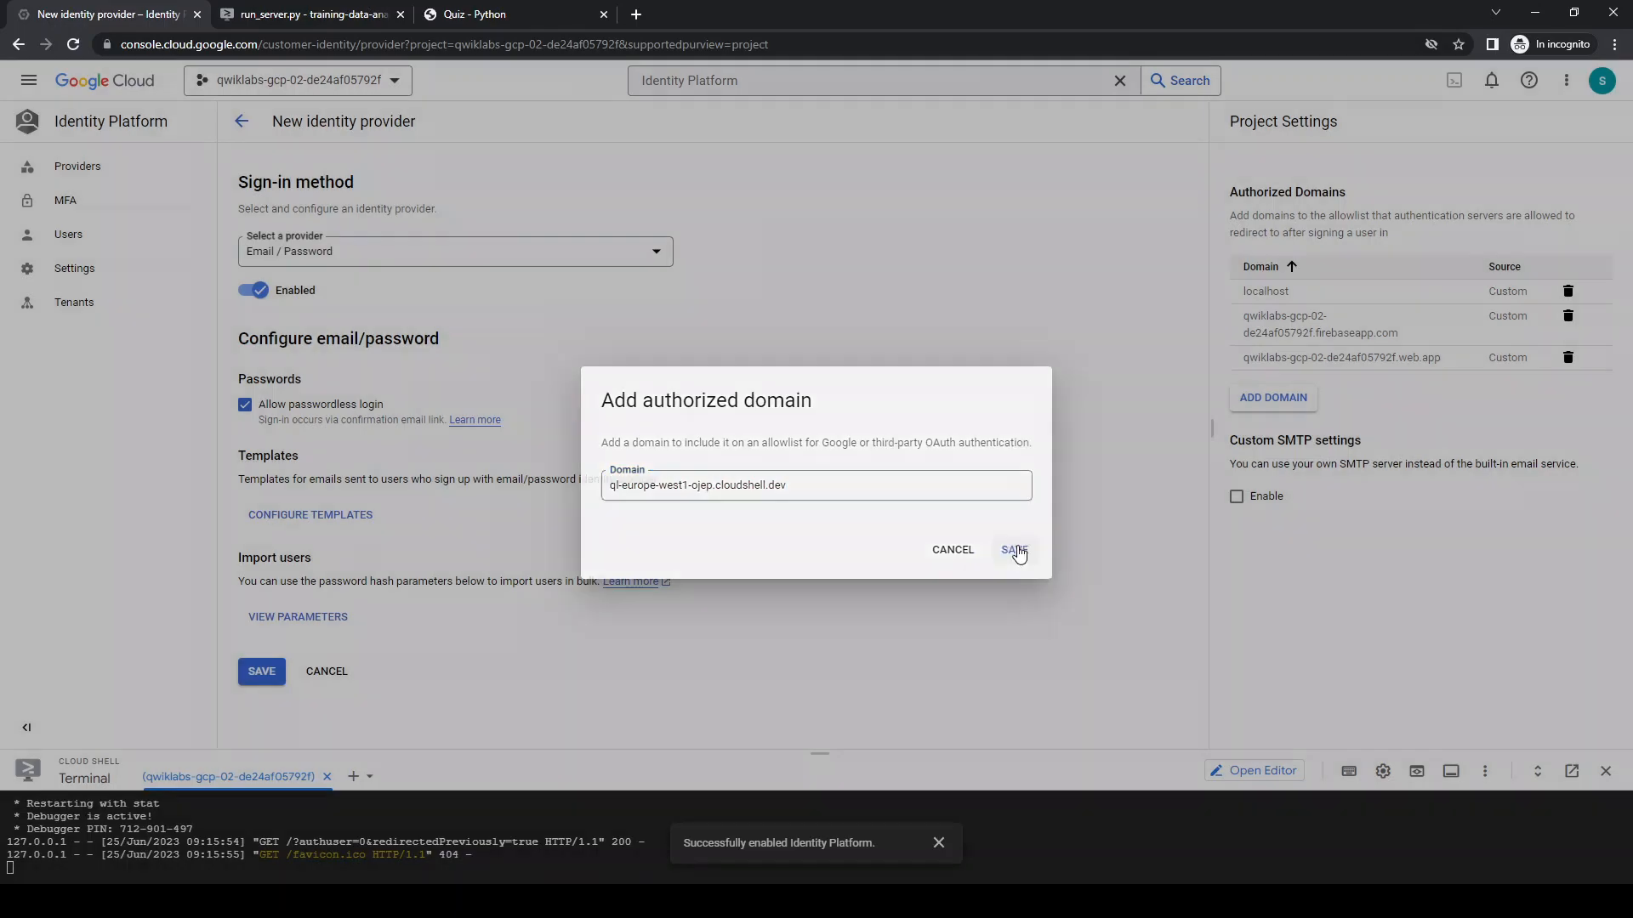
Authorize the quiz app's full host, 8080-cs-05df6e15-b0de-432c-a7d9-ad739d9ee013.ql-europe-west1-ojep.cloudshell.dev, save the Email / Password provider, and enlarge the terminal area
{"action": "left_click", "coordinate": [484, 16]}
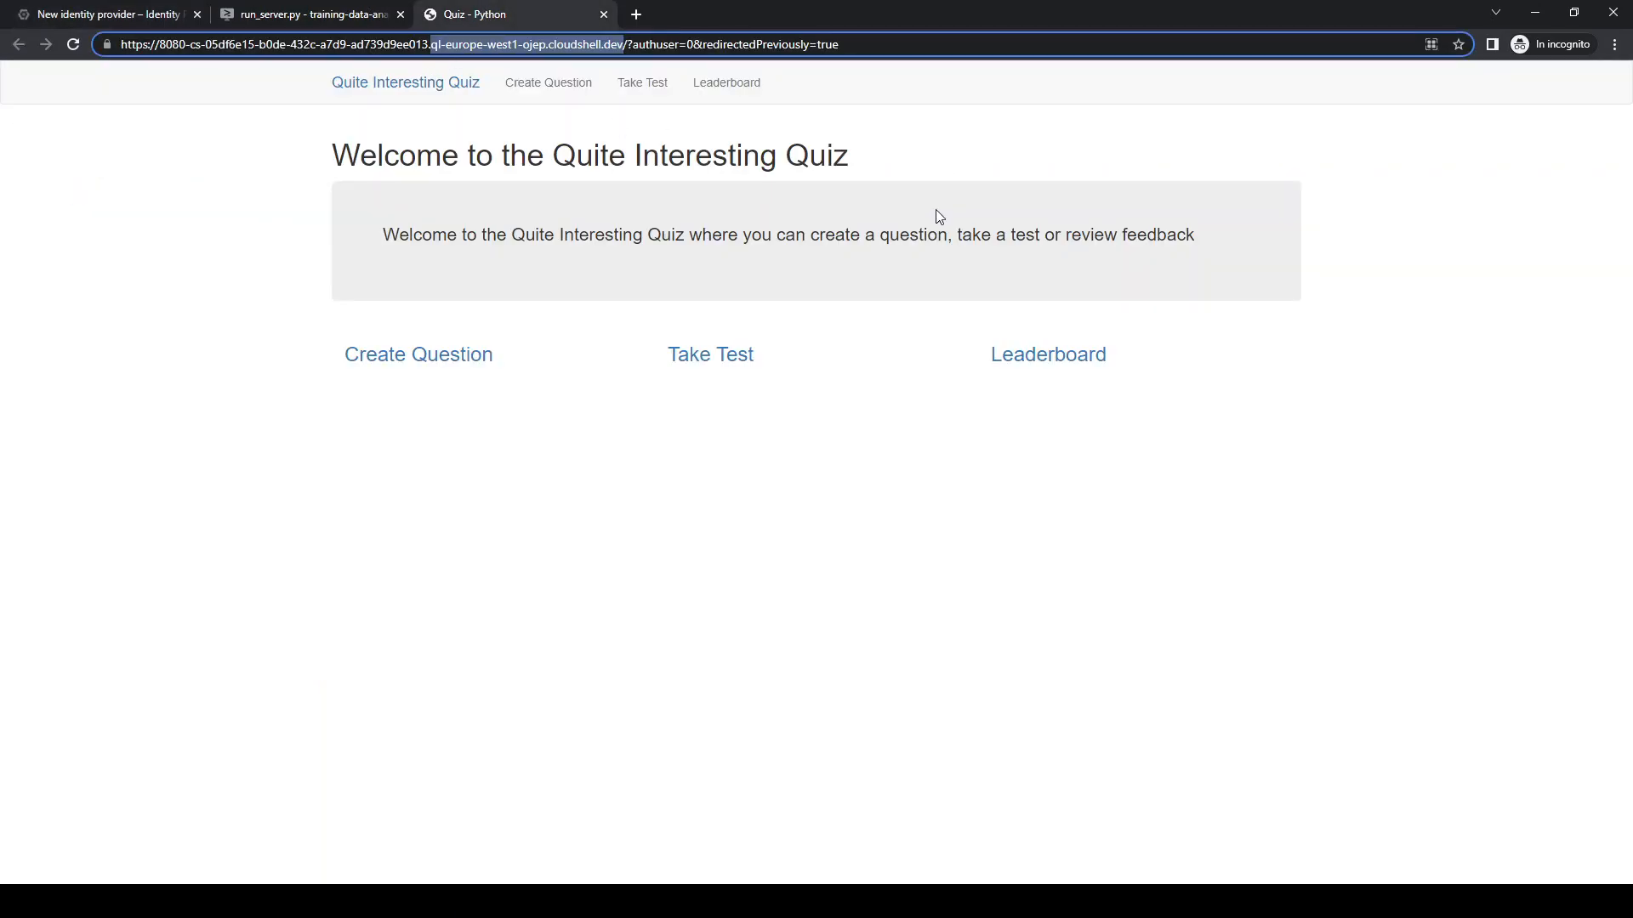
{"action": "key", "text": "ctrl+shift+Left"}
{"action": "key", "text": "ctrl+shift+Left"}
{"action": "key", "text": "ctrl+shift+Left"}
{"action": "key", "text": "ctrl+shift+Left"}
{"action": "key", "text": "ctrl+shift+Left"}
{"action": "key", "text": "ctrl+shift+Left"}
{"action": "key", "text": "ctrl+shift+Left"}
{"action": "key", "text": "ctrl+c"}
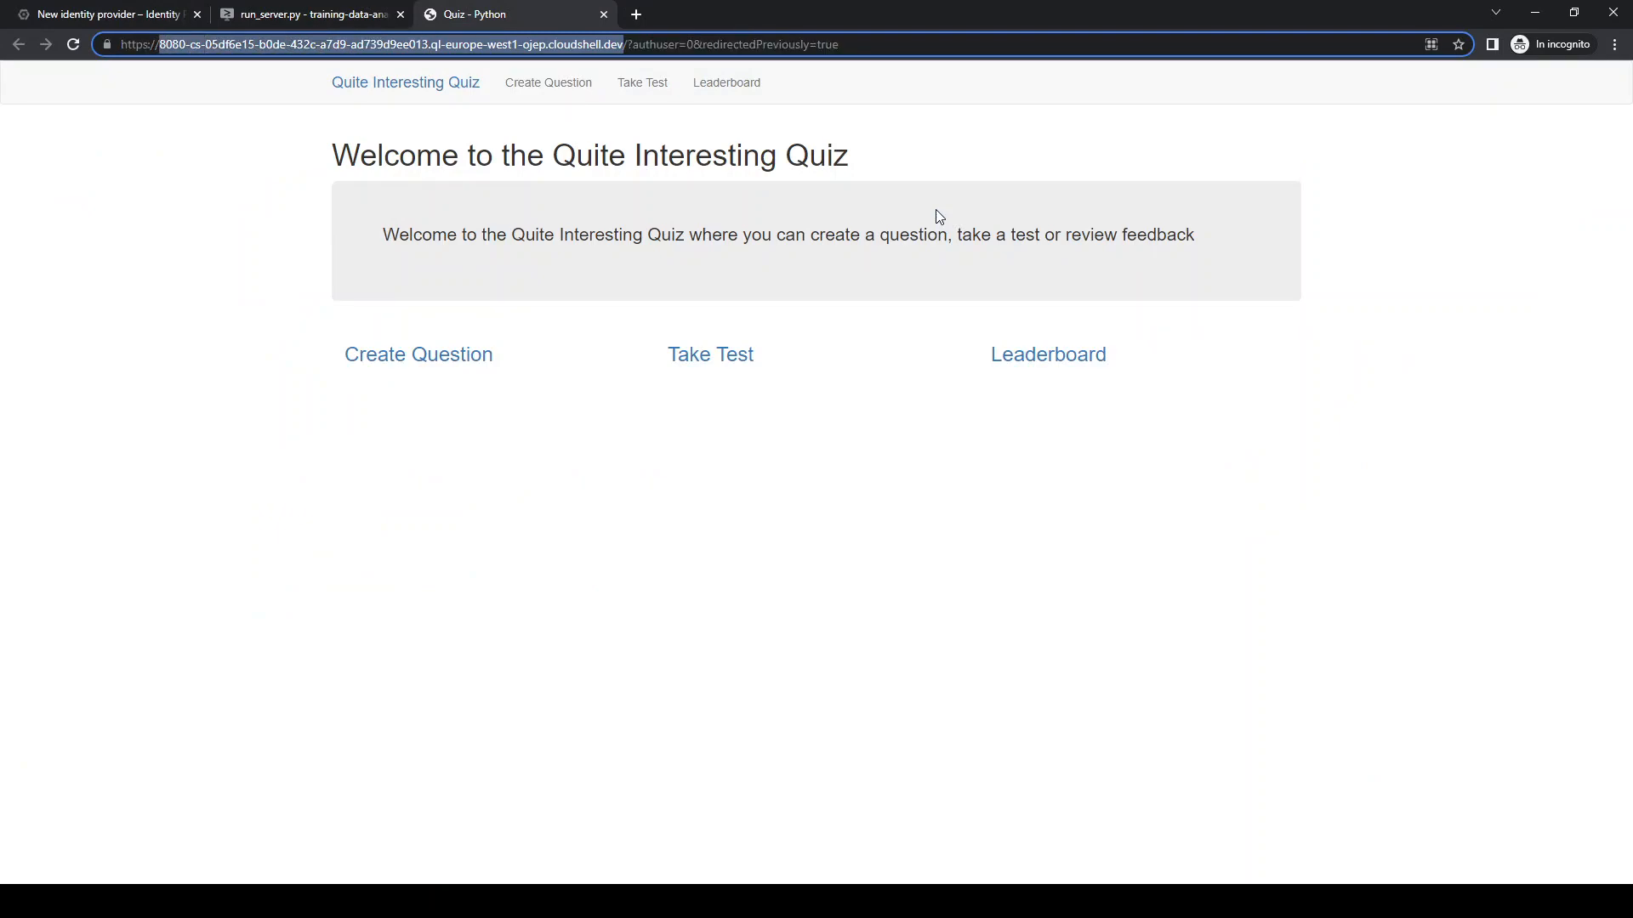
{"action": "left_click", "coordinate": [134, 17]}
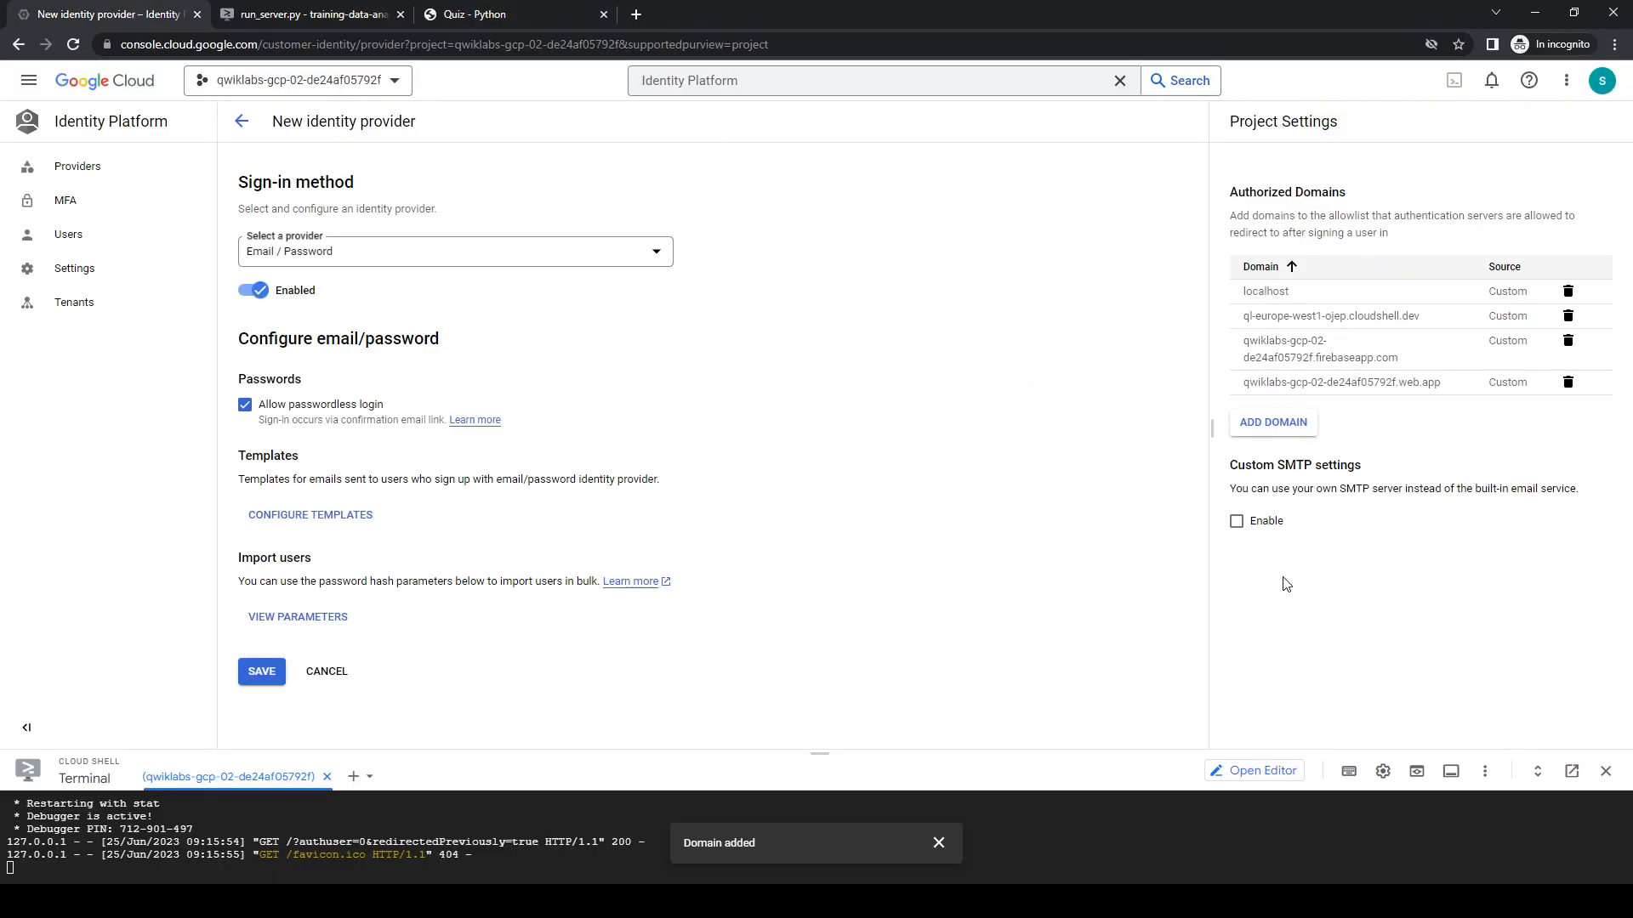
{"action": "left_click", "coordinate": [1267, 425]}
{"action": "key", "text": "ctrl+v"}
{"action": "left_click", "coordinate": [1015, 549]}
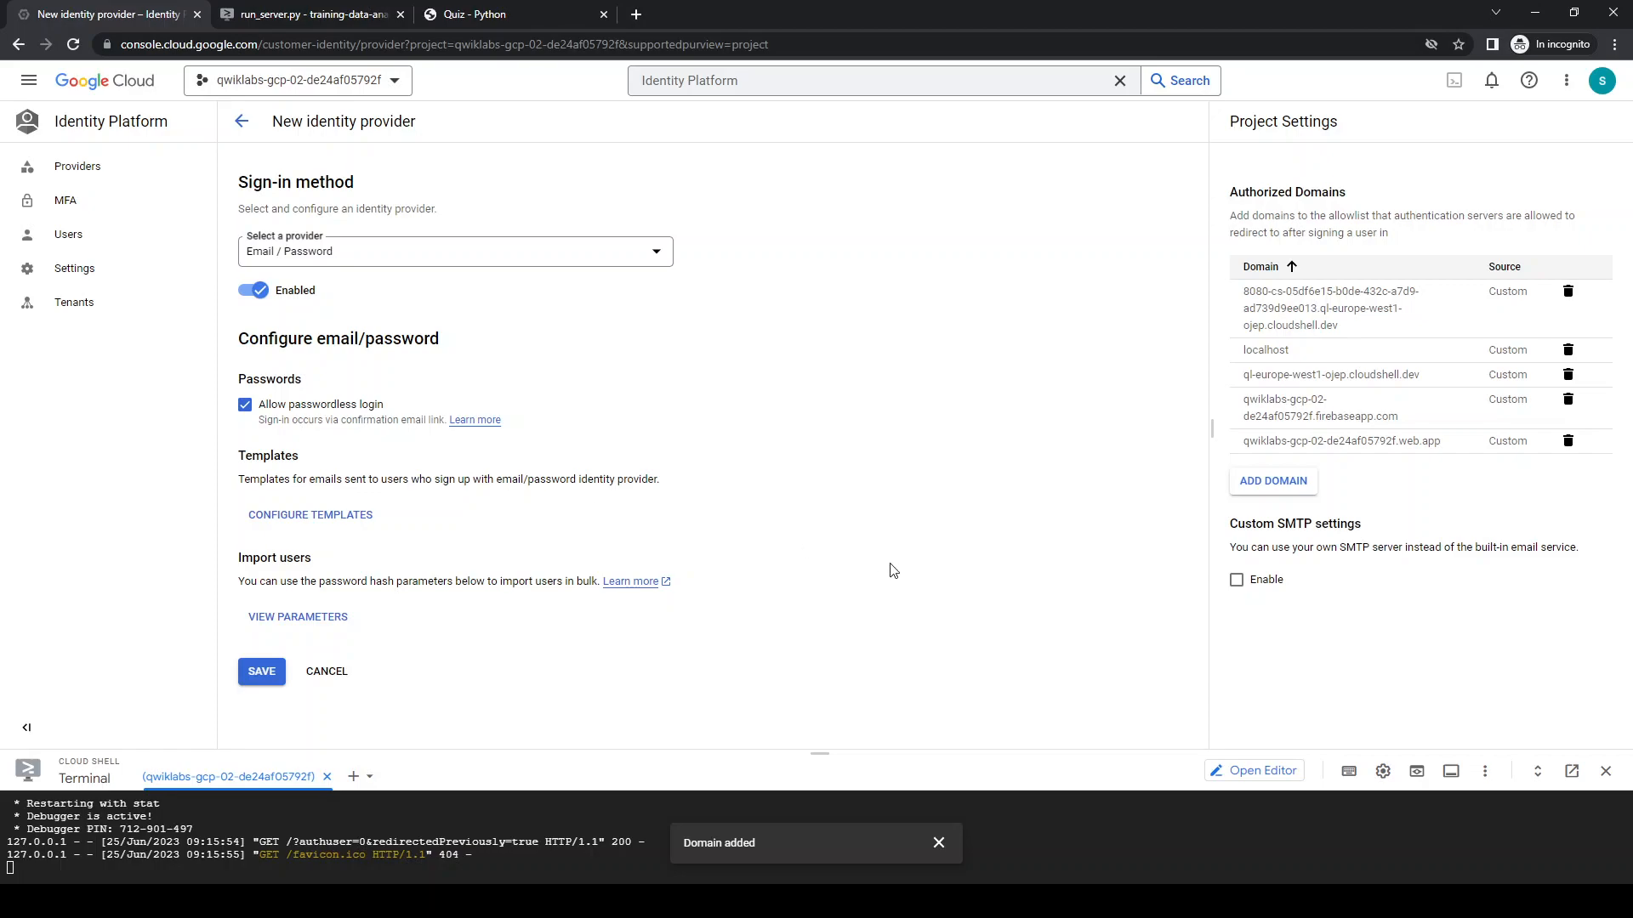
{"action": "left_click", "coordinate": [262, 672]}
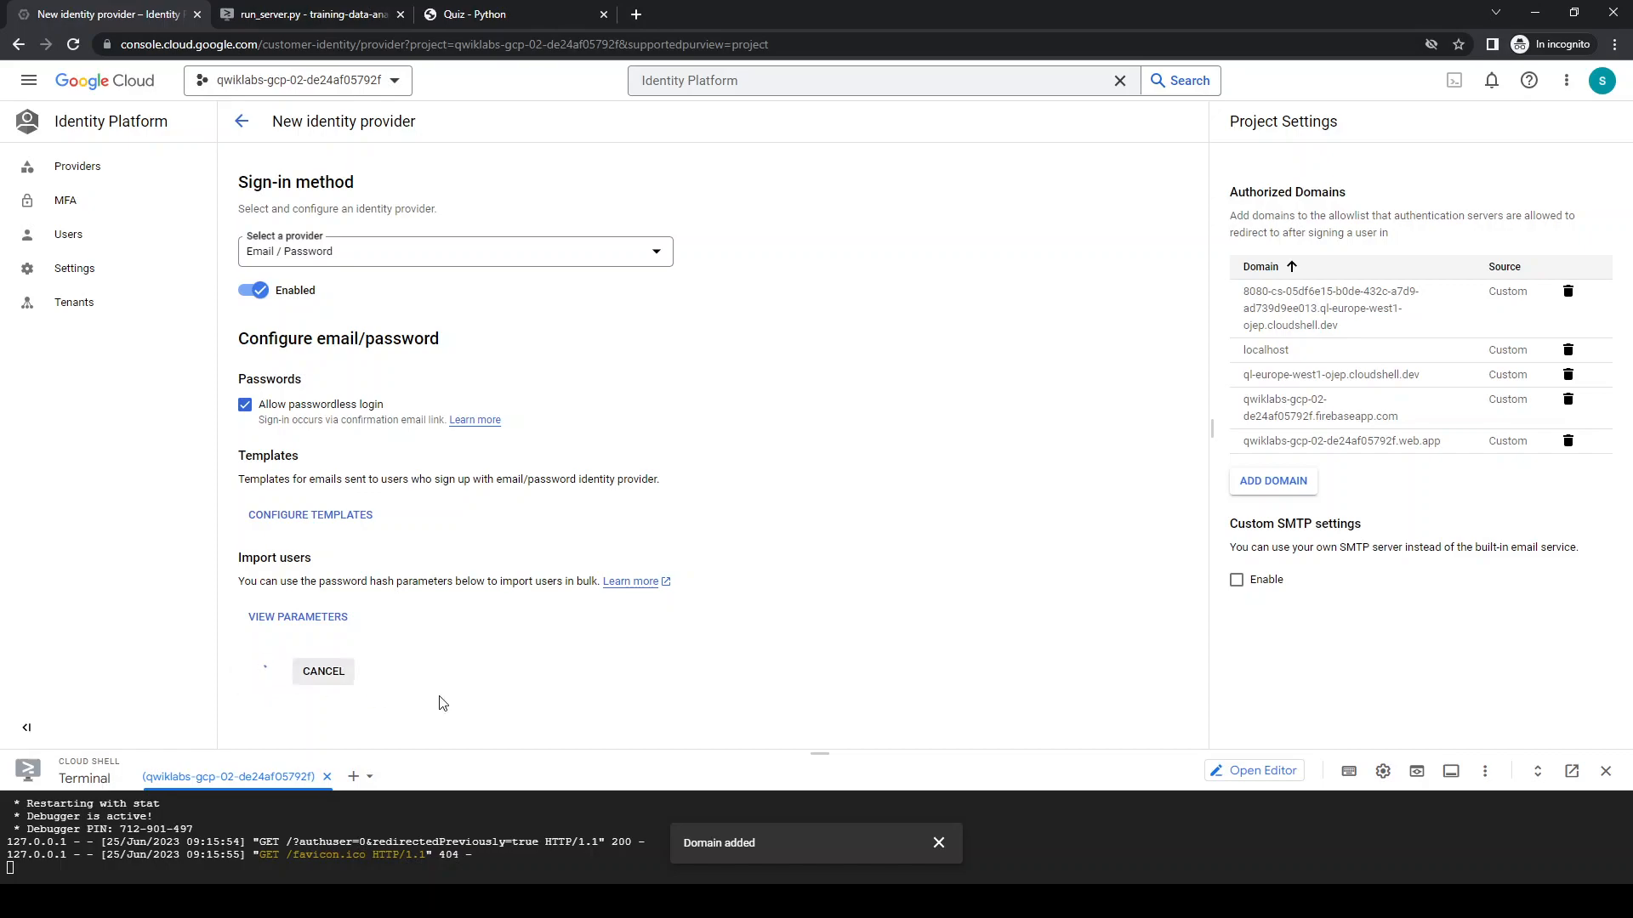
{"action": "left_click_drag", "start_coordinate": [714, 752], "coordinate": [716, 569]}
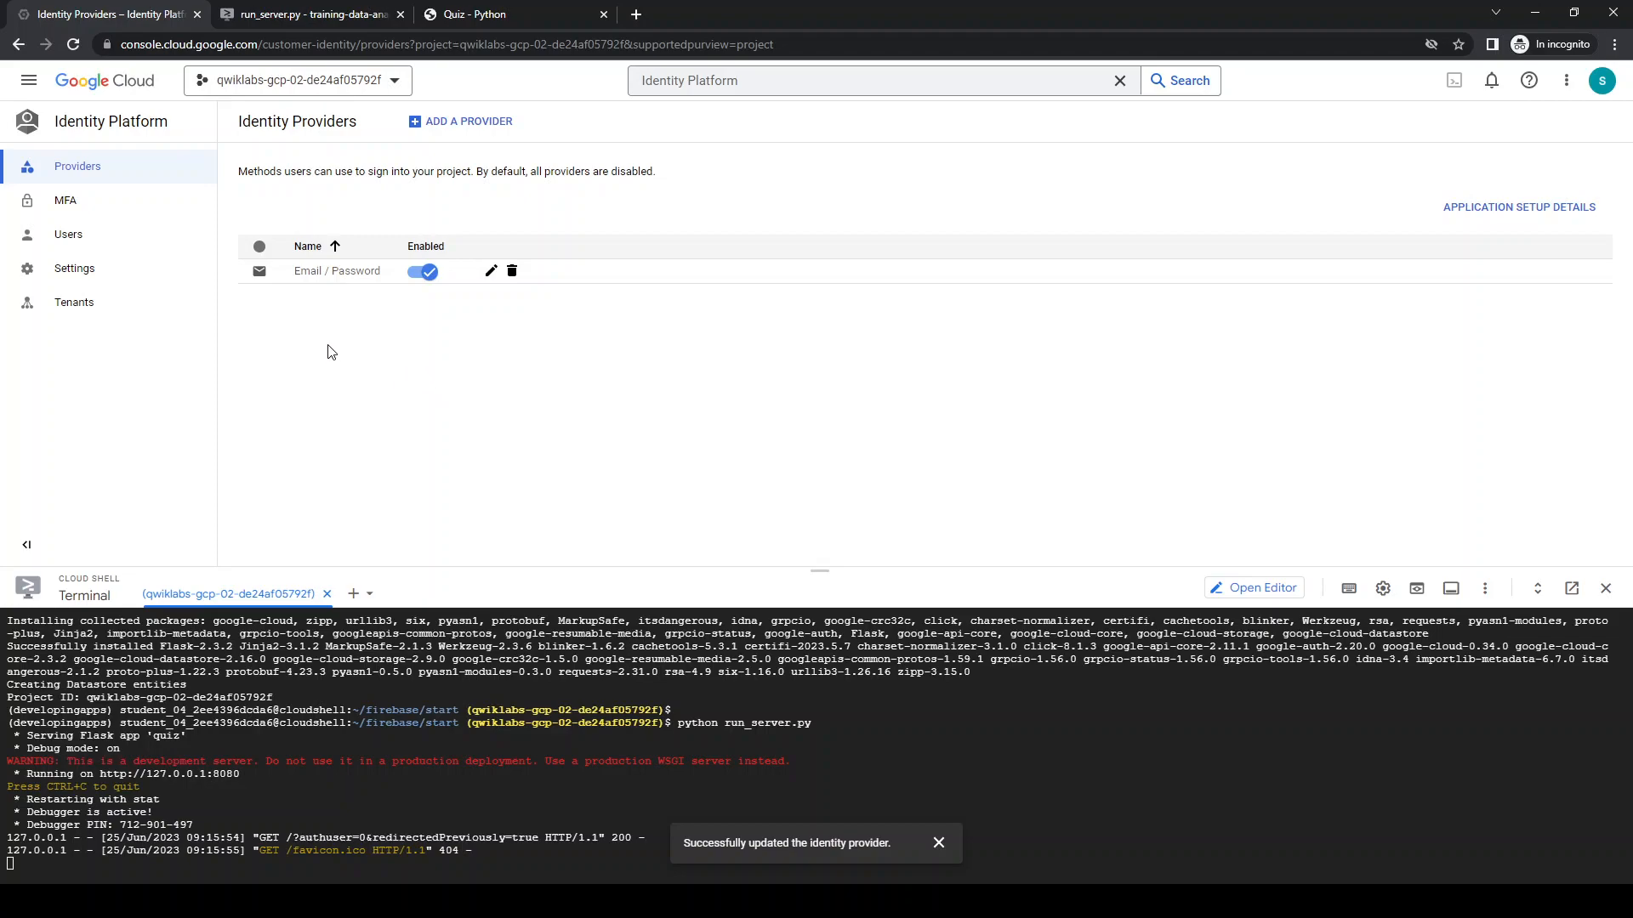
Add an Identity Platform user, entering the user's e-mail and account password
{"action": "left_click", "coordinate": [75, 235]}
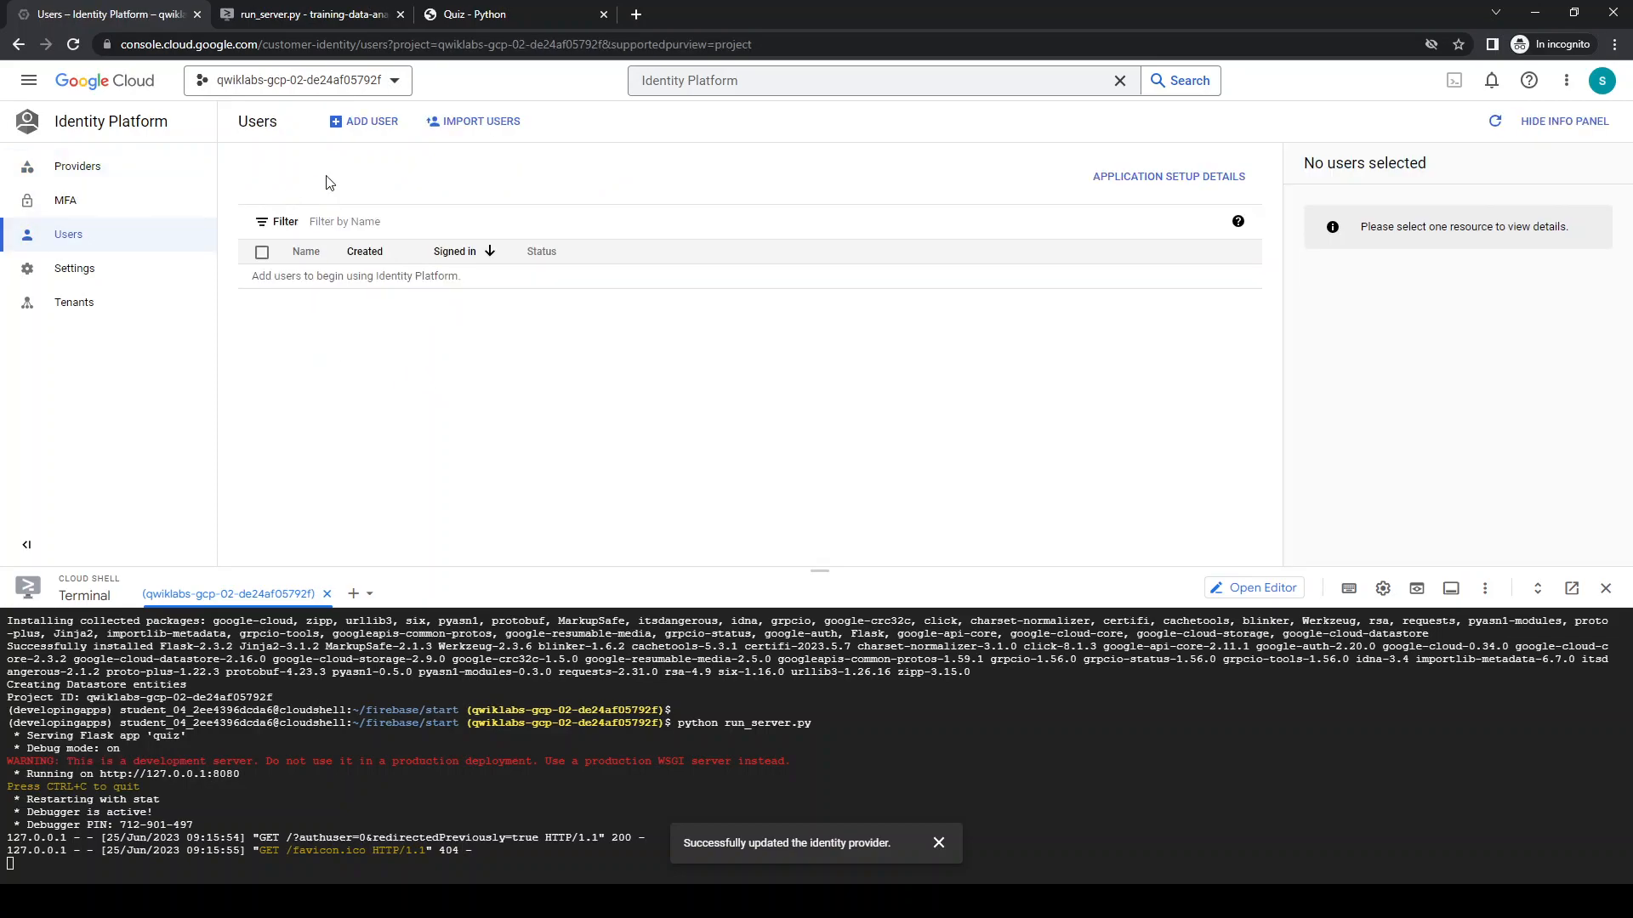
{"action": "left_click", "coordinate": [372, 122]}
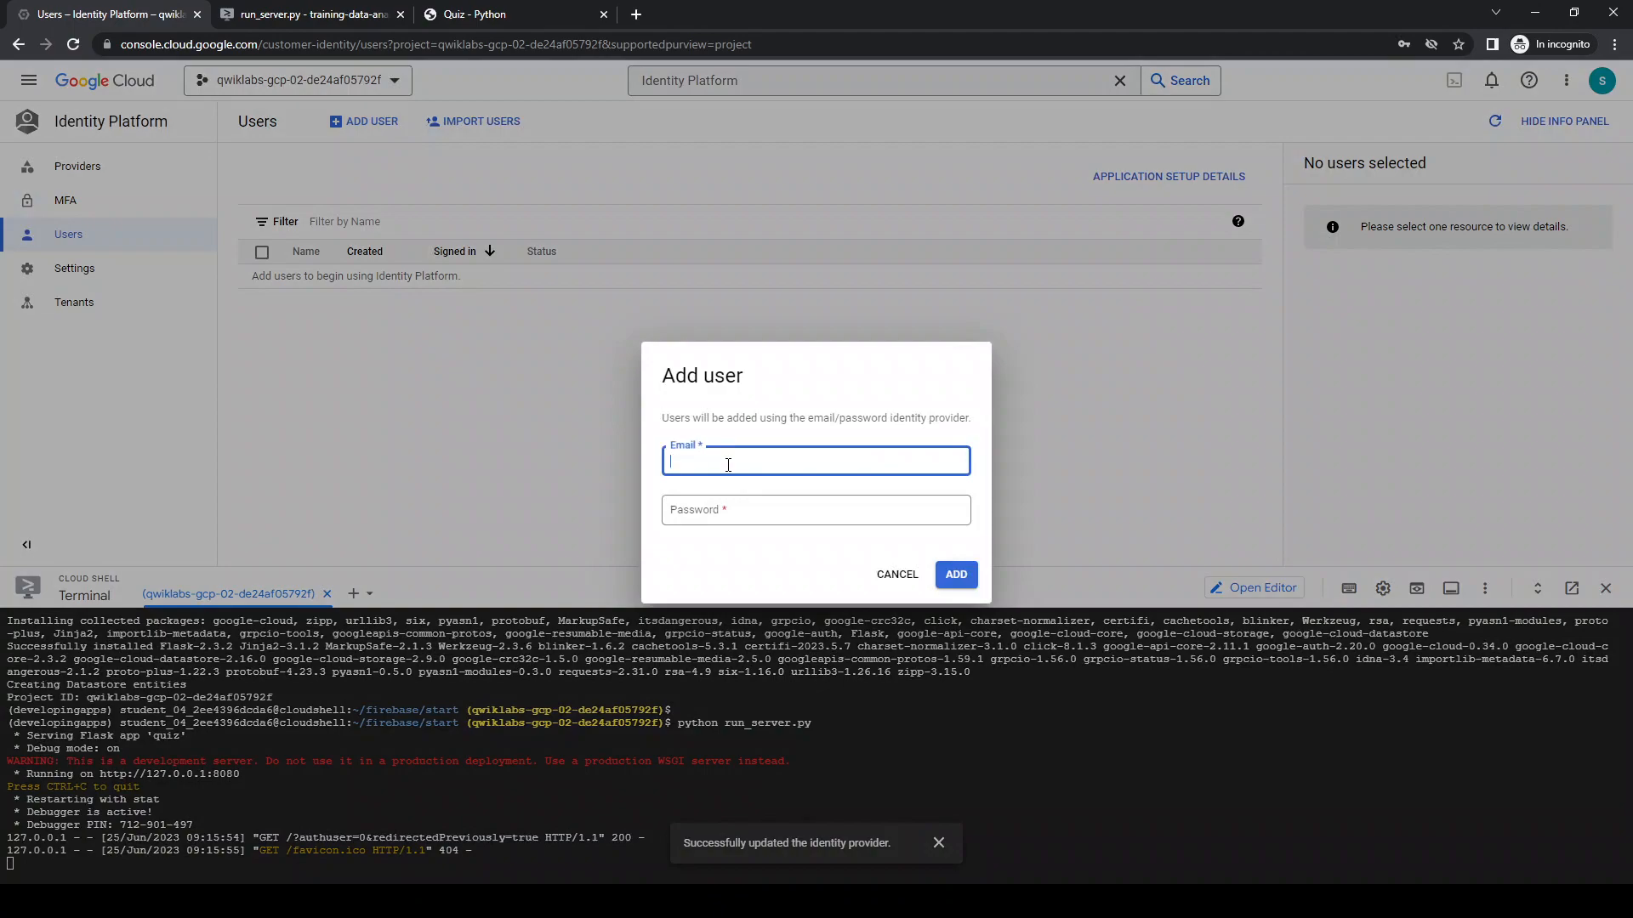
{"action": "left_click", "coordinate": [772, 511]}
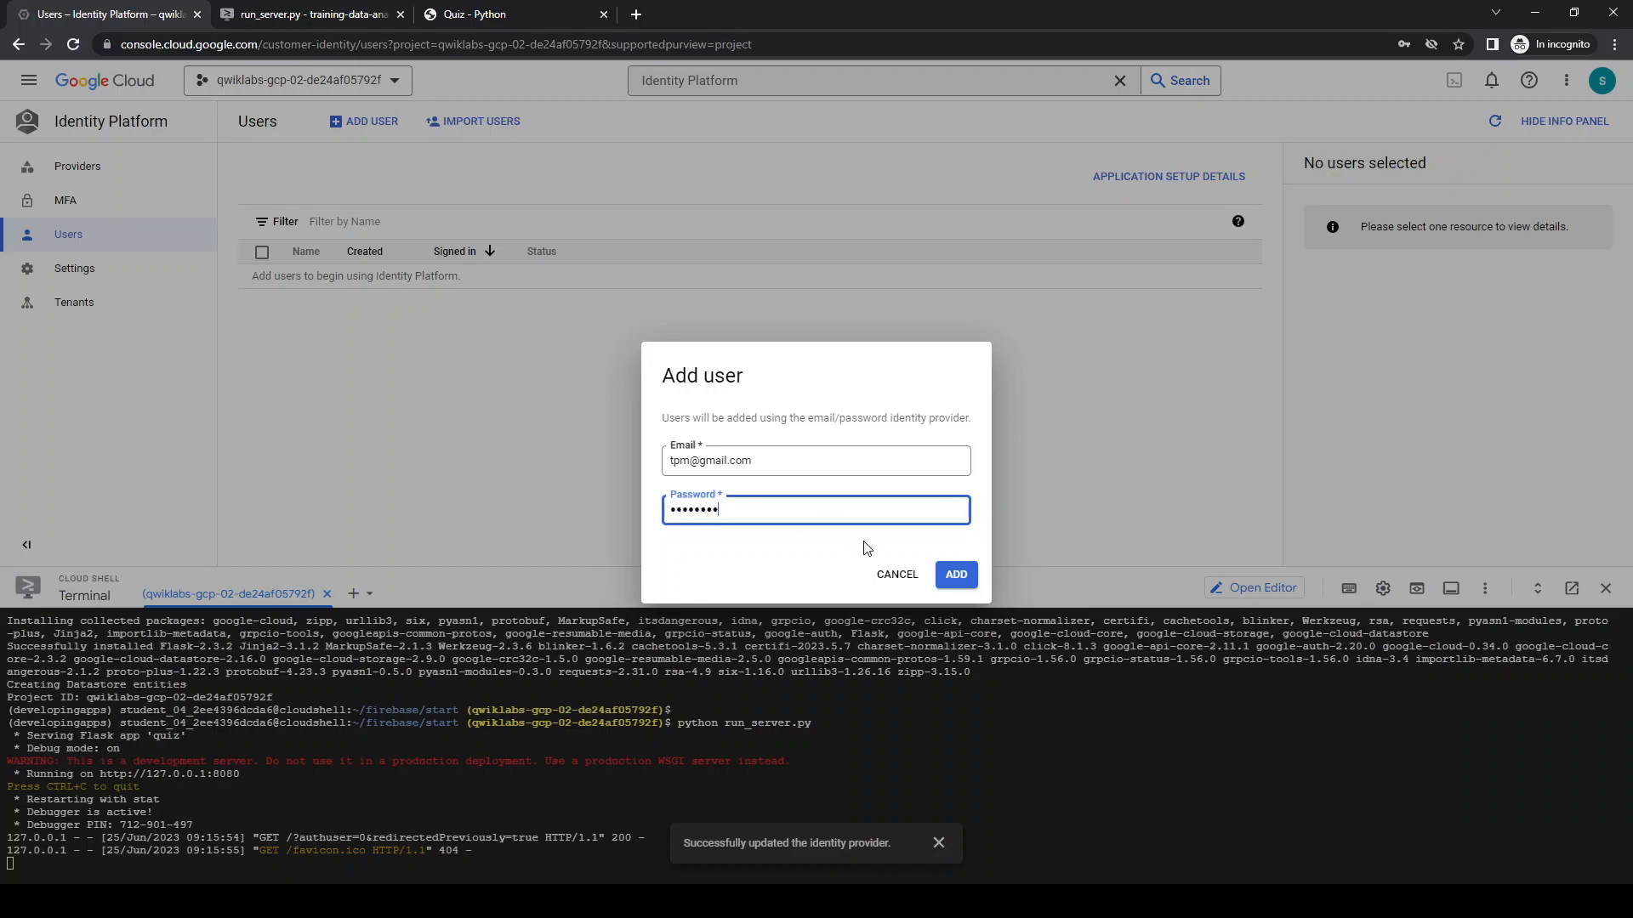
{"action": "left_click", "coordinate": [956, 575]}
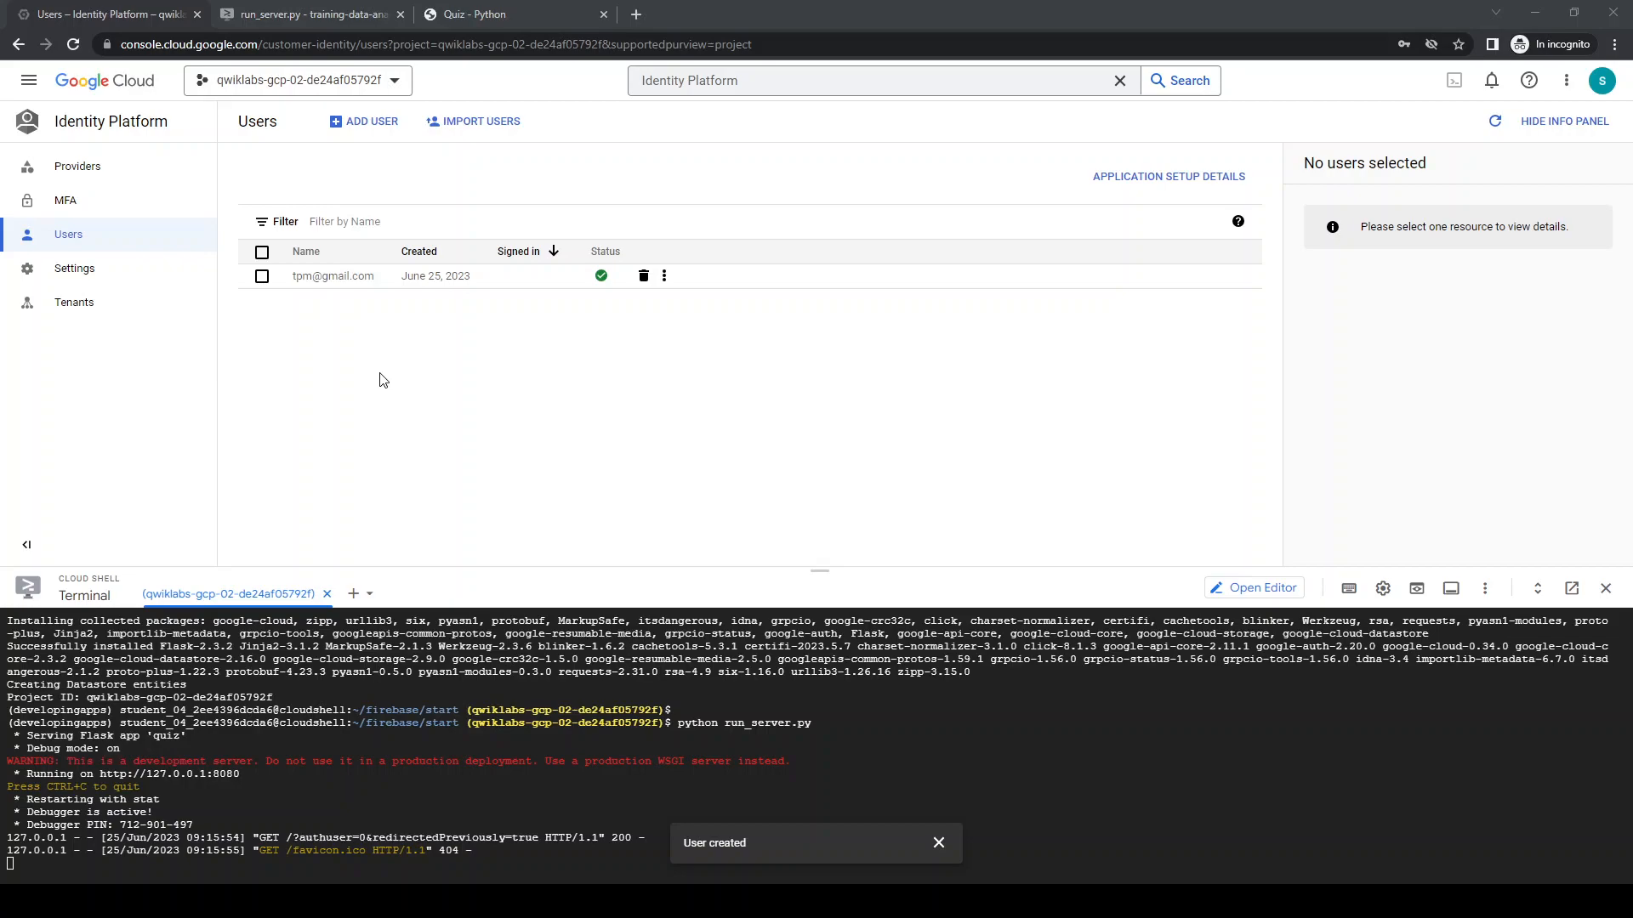
Copy the web configuration snippet from the providers' application setup details, check where the API key occurs, and close the details
{"action": "left_click", "coordinate": [79, 166]}
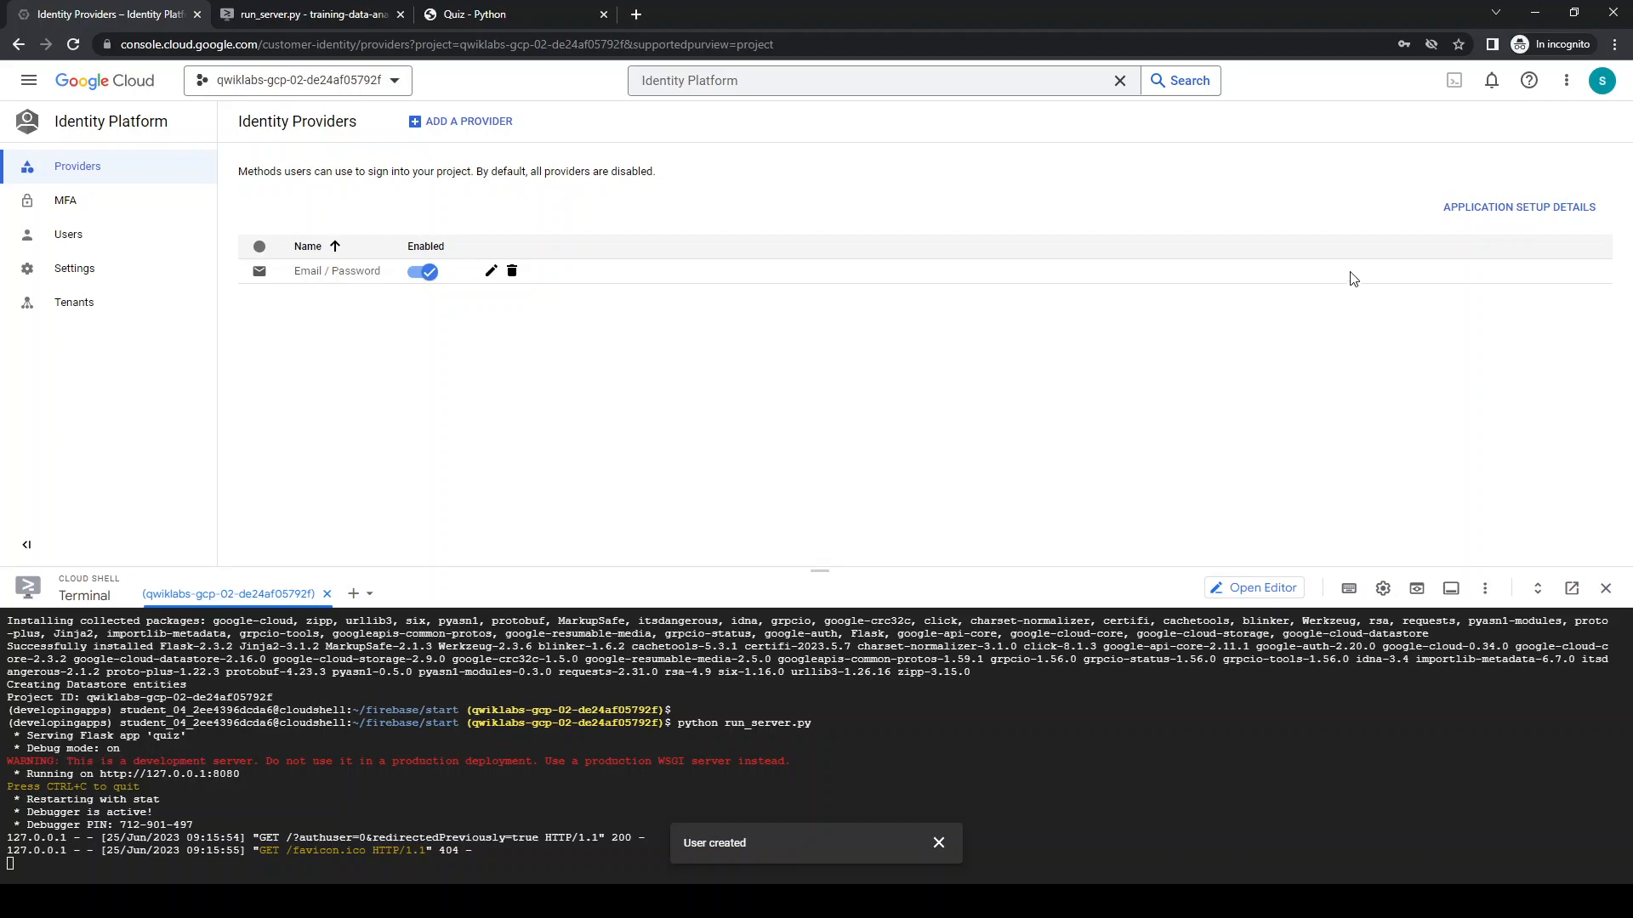
{"action": "left_click", "coordinate": [1451, 211]}
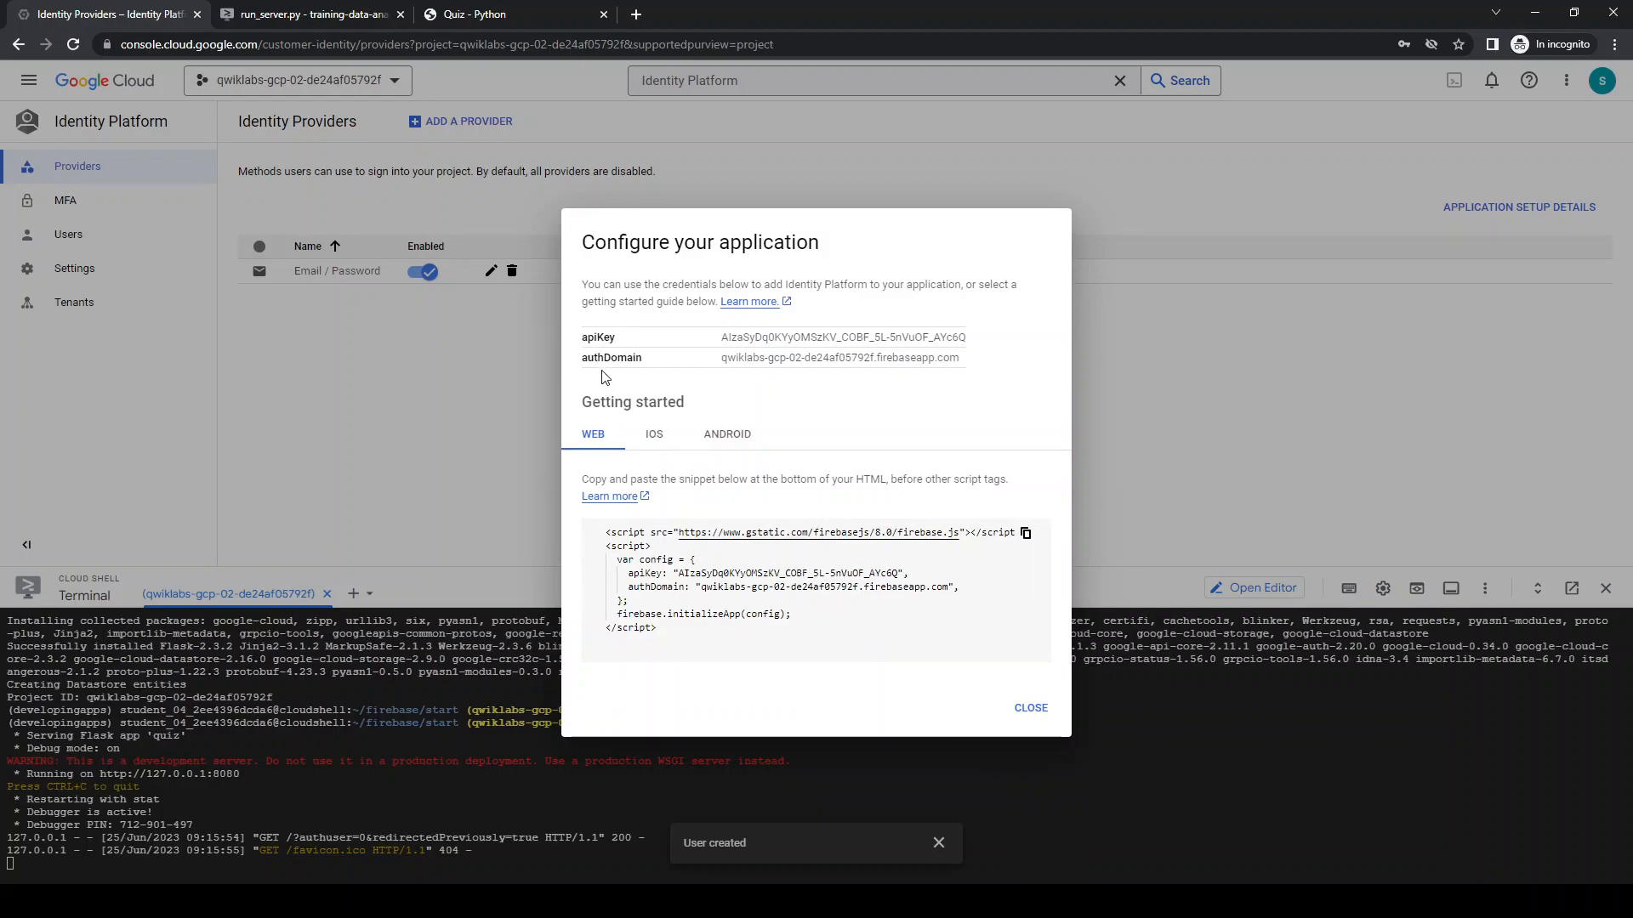
{"action": "left_click", "coordinate": [1026, 534]}
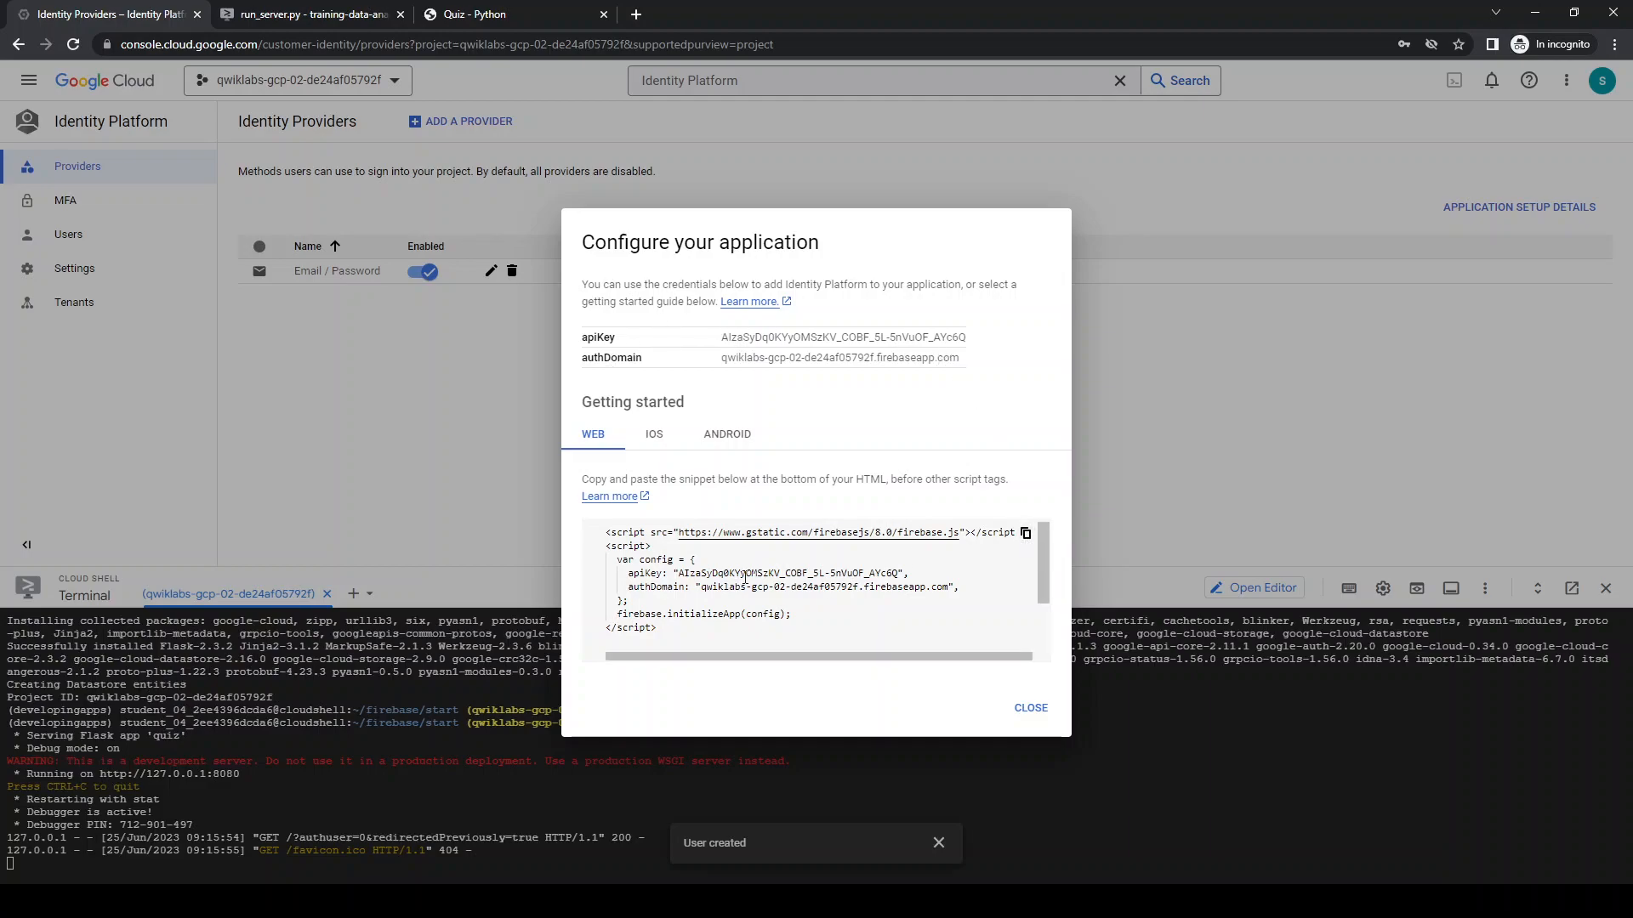
{"action": "double_click", "coordinate": [934, 337]}
{"action": "left_click", "coordinate": [934, 337]}
{"action": "double_click", "coordinate": [934, 336]}
{"action": "key", "text": "ctrl+f"}
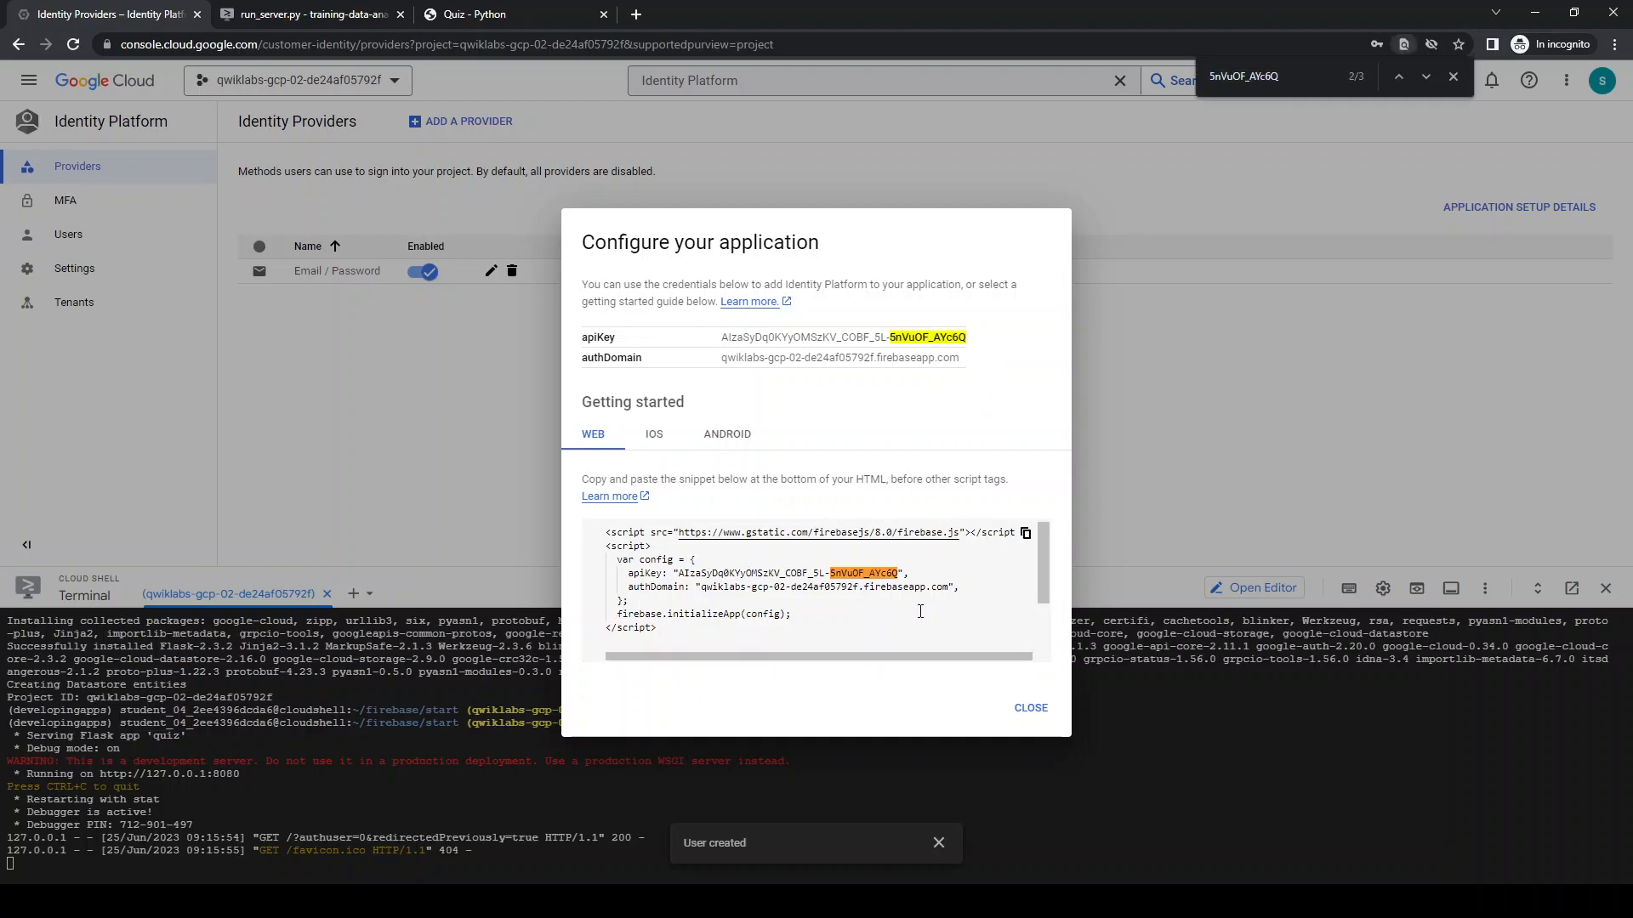
{"action": "left_click", "coordinate": [1025, 532]}
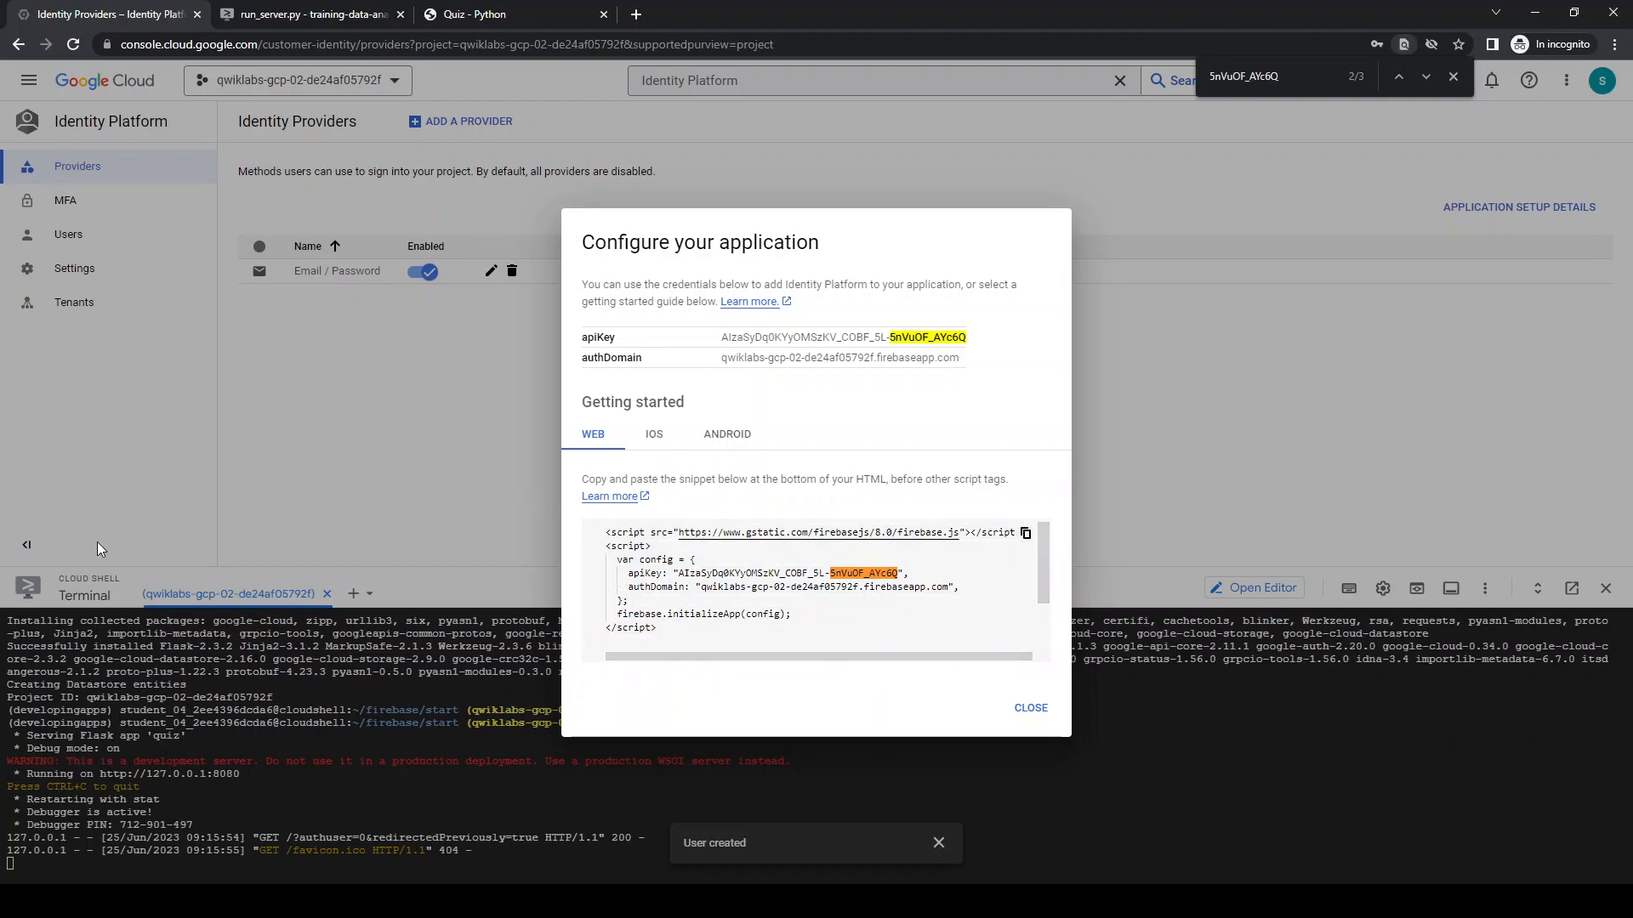
{"action": "left_click", "coordinate": [1031, 709]}
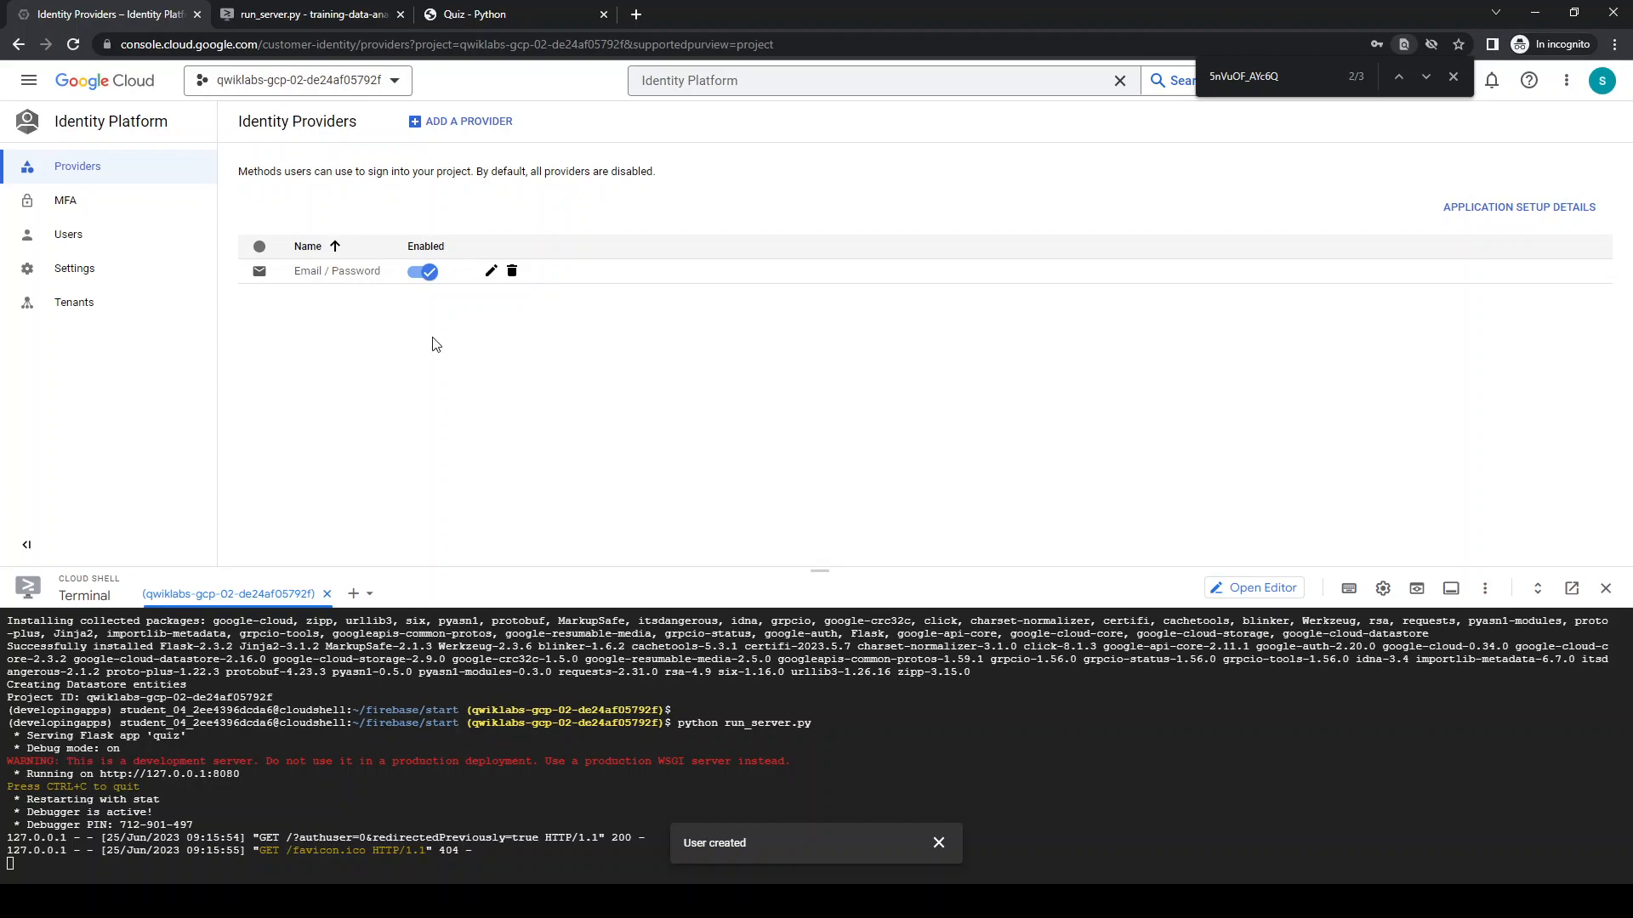
Open index.html from start/quiz/webapp/static/client in the code editor and look through its markup
{"action": "left_click", "coordinate": [345, 15]}
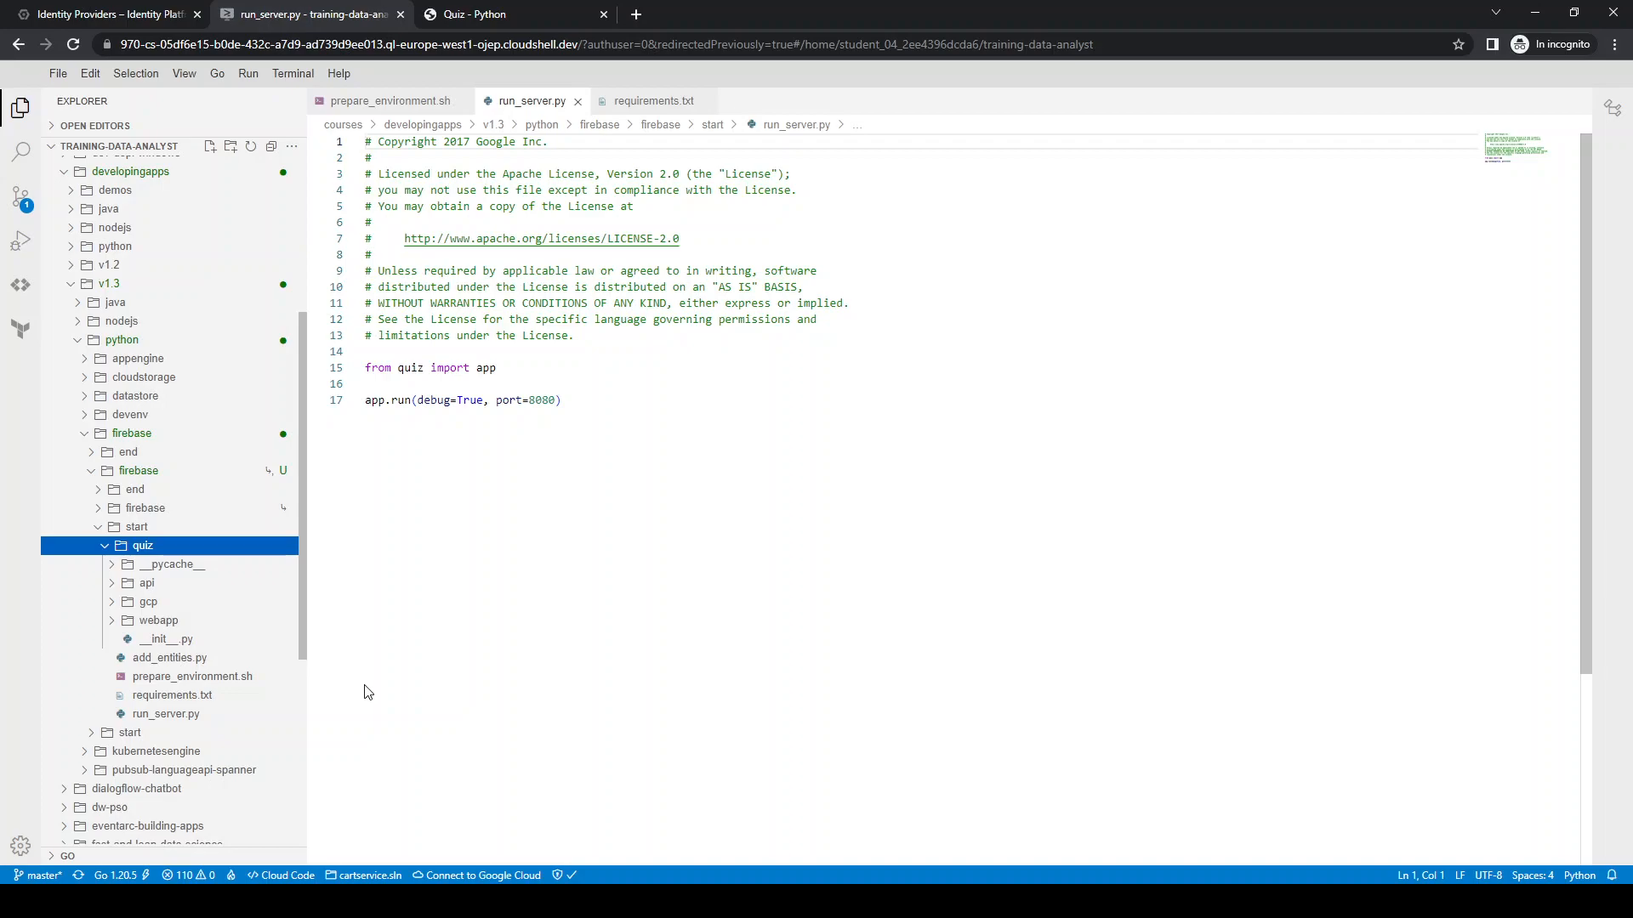
{"action": "left_click", "coordinate": [114, 621]}
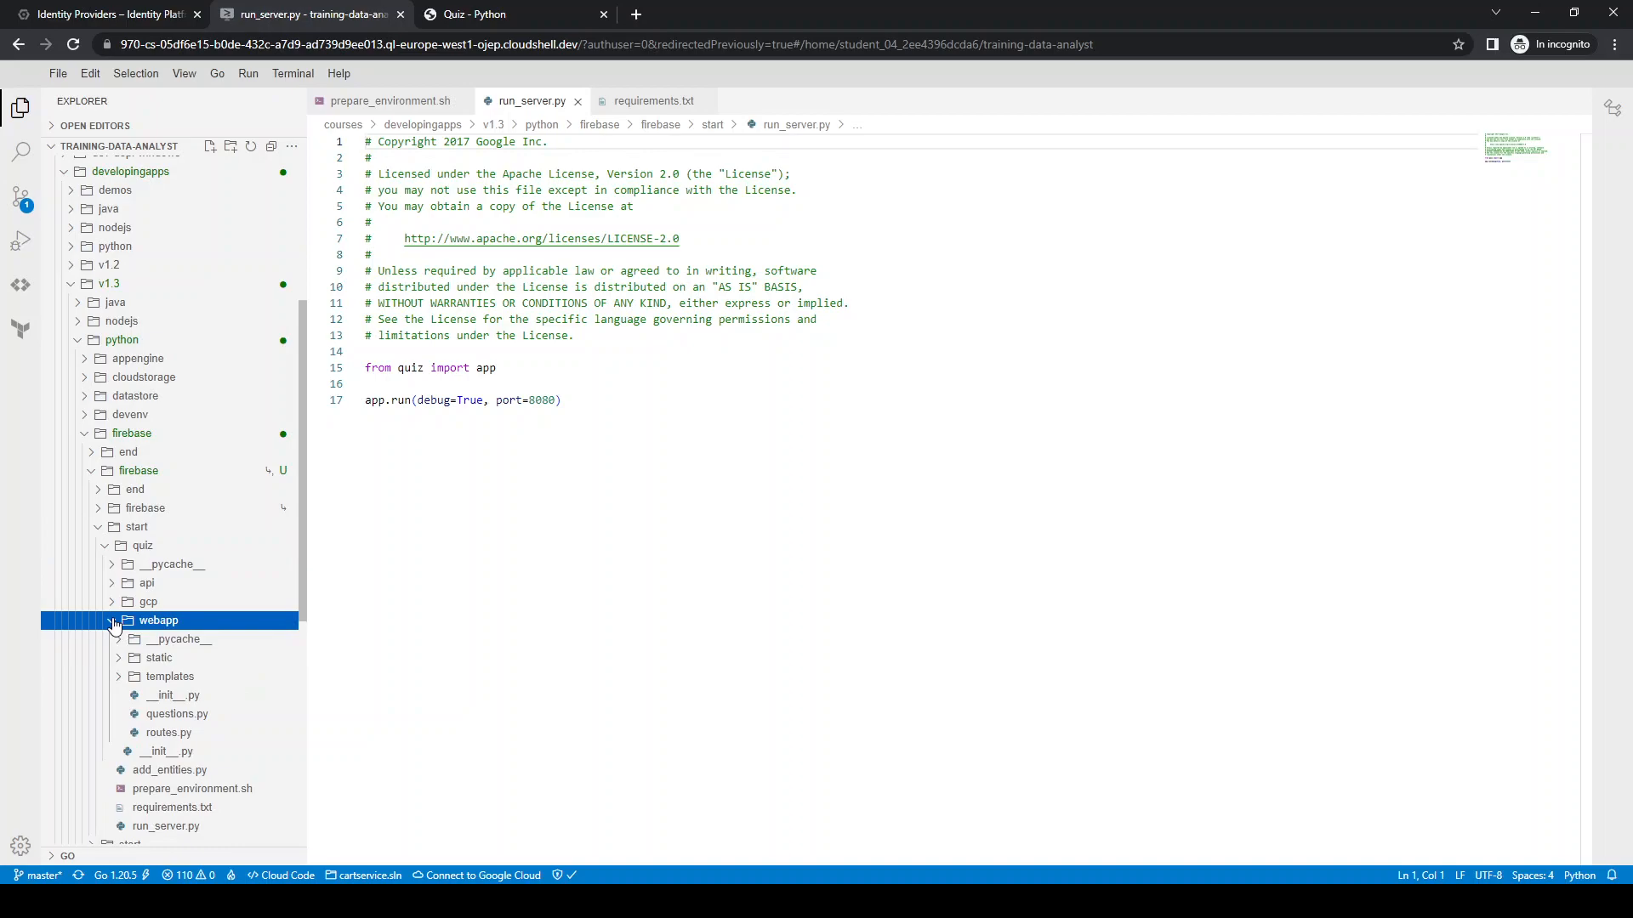
{"action": "left_click", "coordinate": [118, 658]}
{"action": "scroll", "coordinate": [111, 630], "scroll_direction": "down", "scroll_amount": 4}
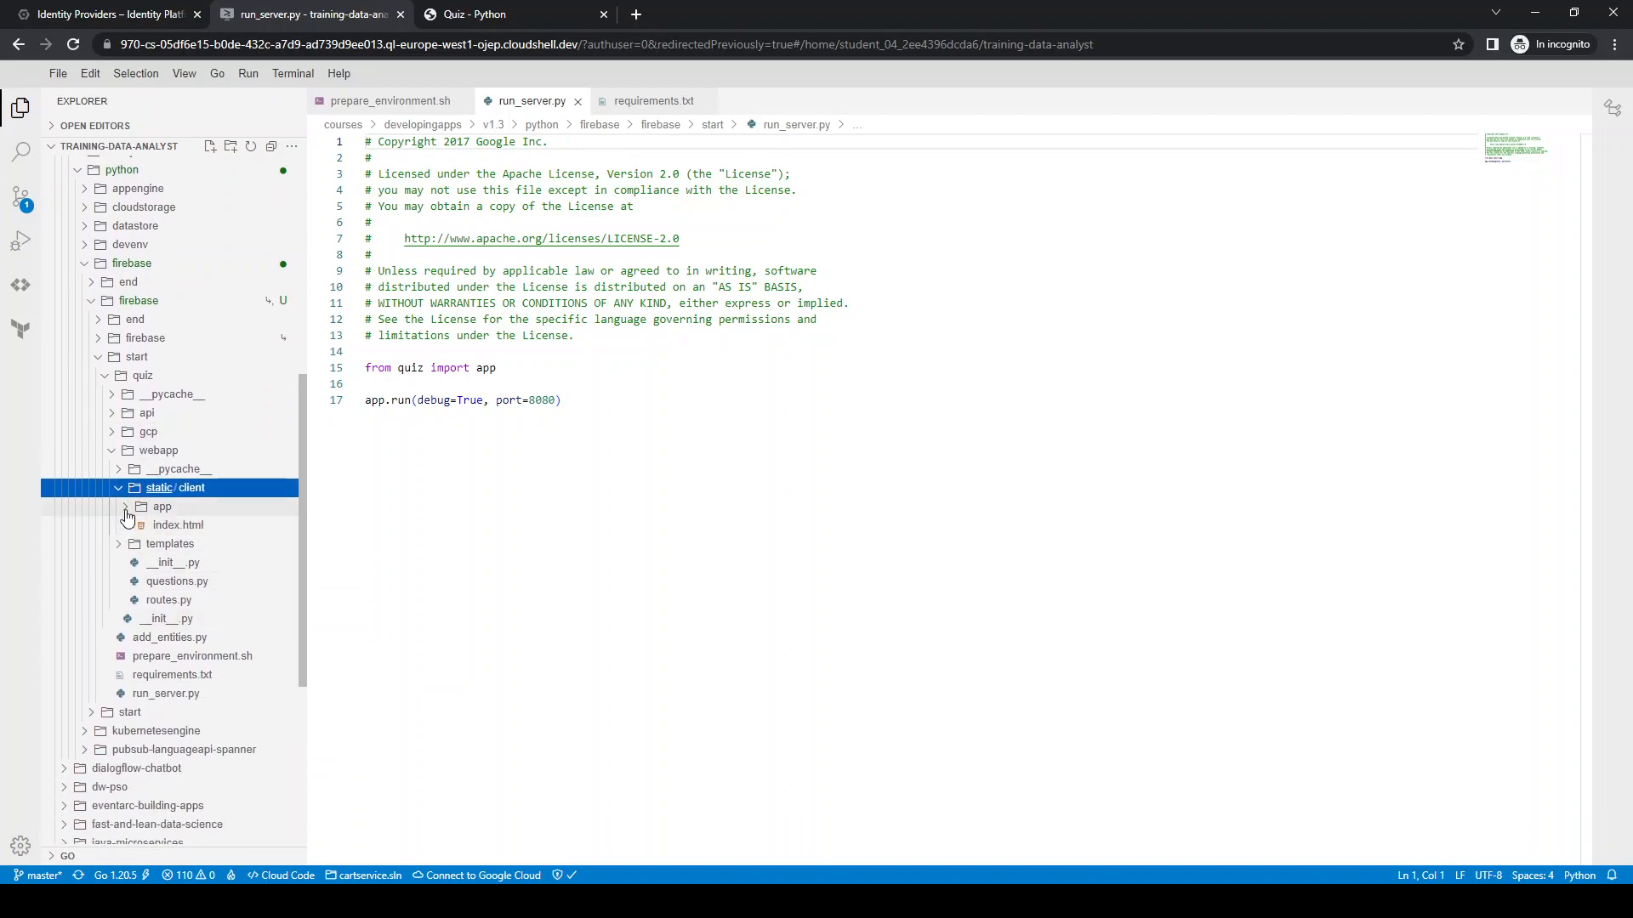
{"action": "left_click", "coordinate": [196, 527]}
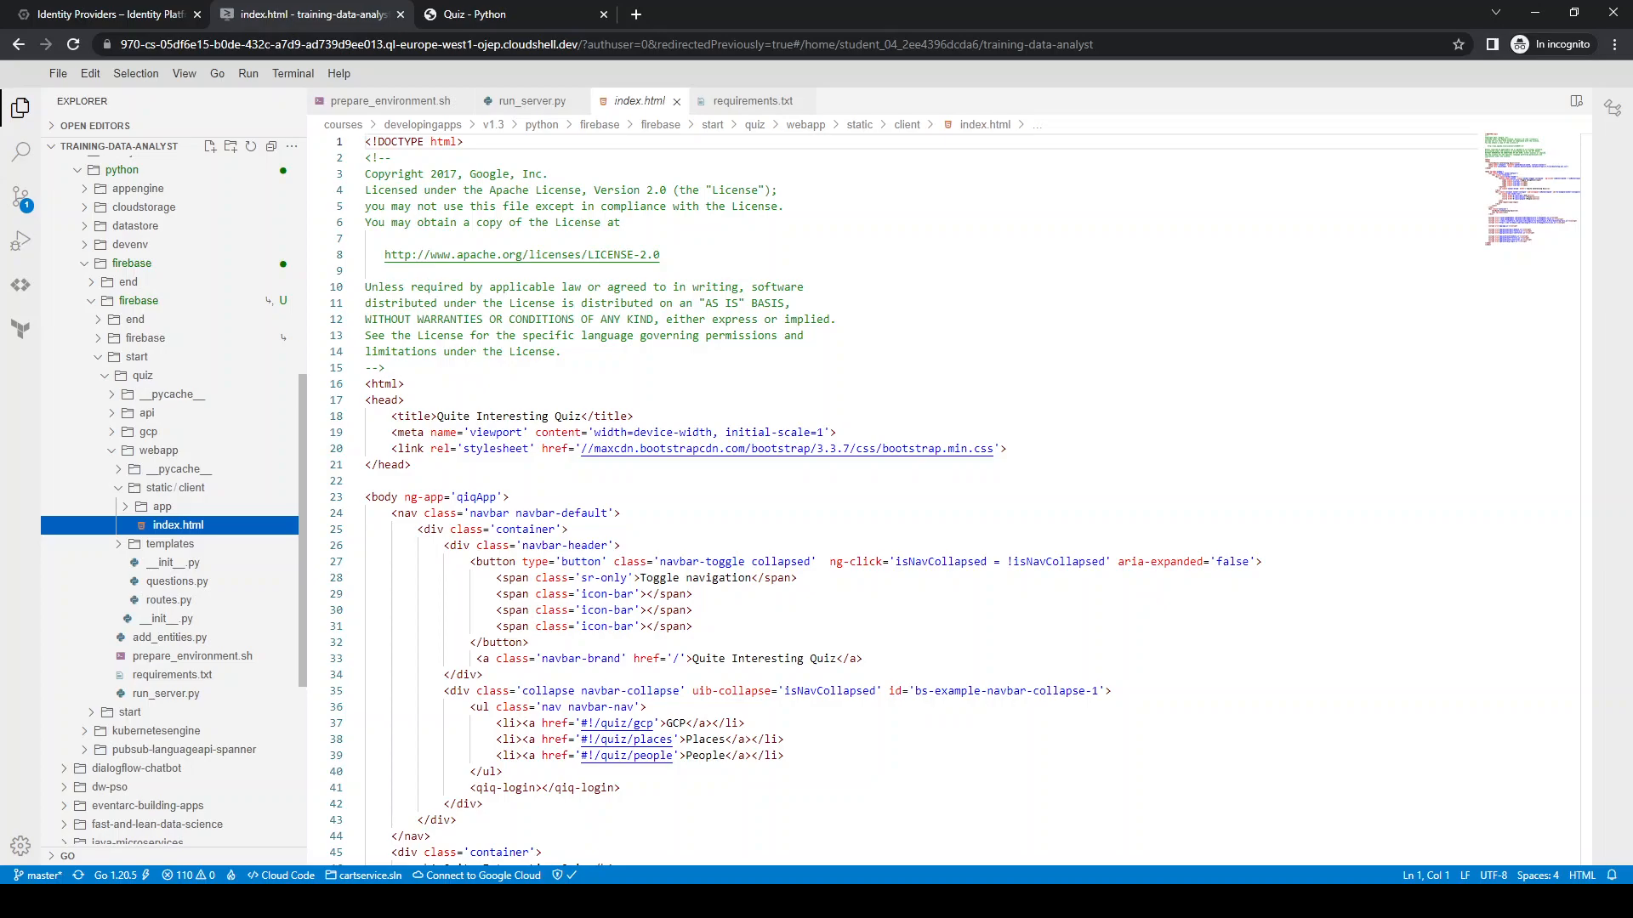
{"action": "scroll", "coordinate": [512, 553], "scroll_direction": "down", "scroll_amount": 5}
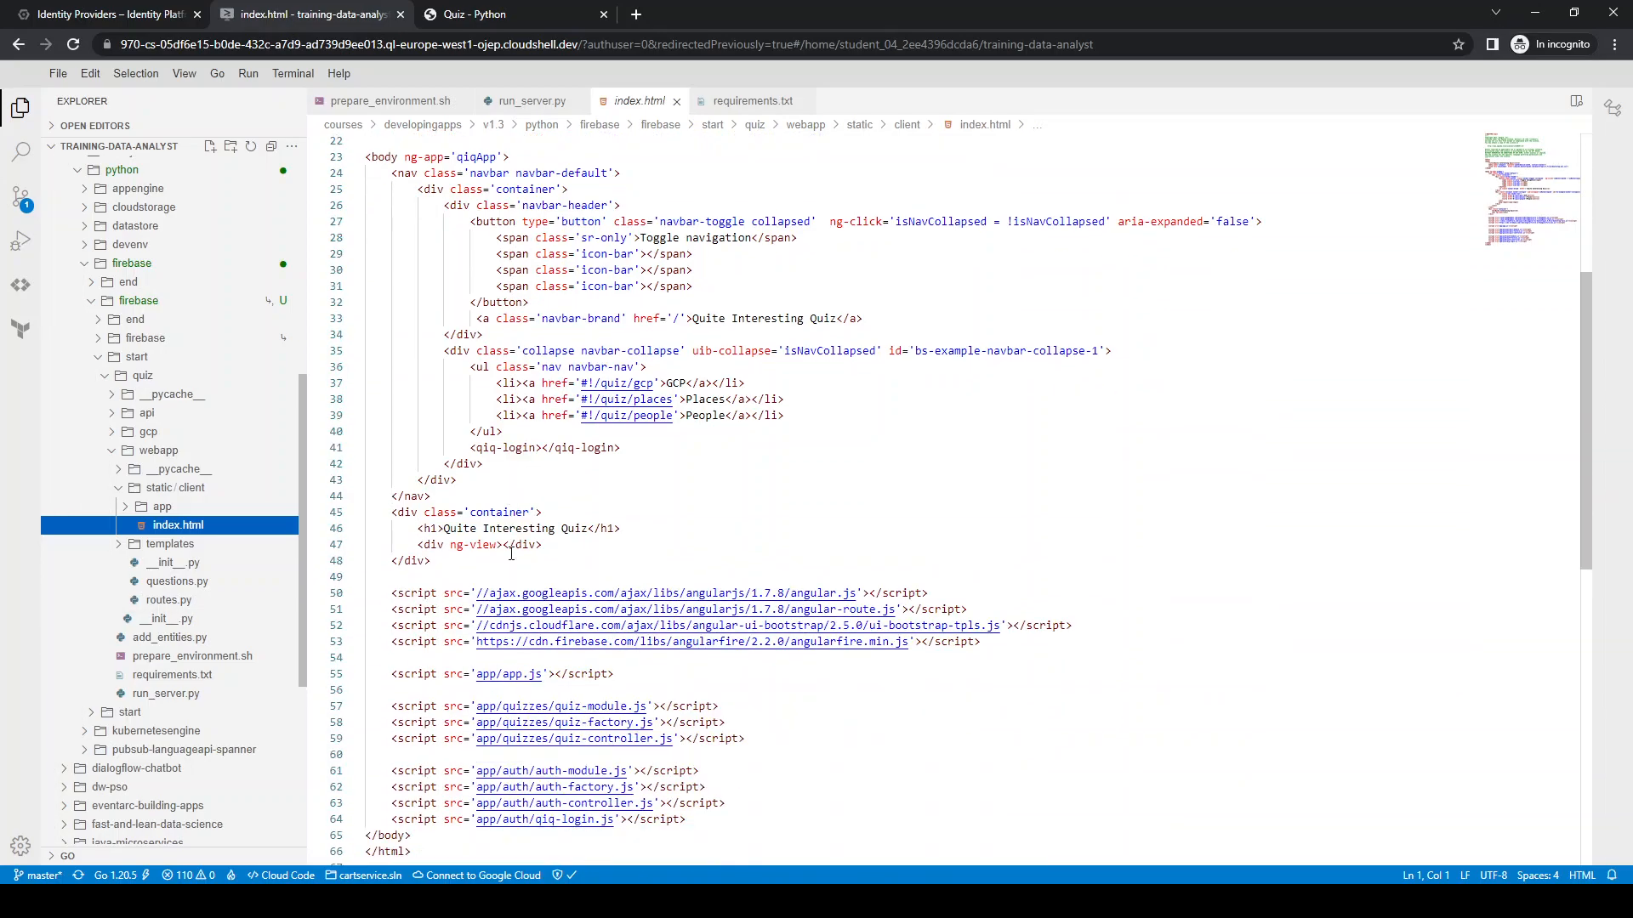
{"action": "scroll", "coordinate": [511, 553], "scroll_direction": "up", "scroll_amount": 5}
Paste the copied Firebase configuration scripts, including the API key, after the closing head tag in index.html and save the file
{"action": "left_click", "coordinate": [412, 463]}
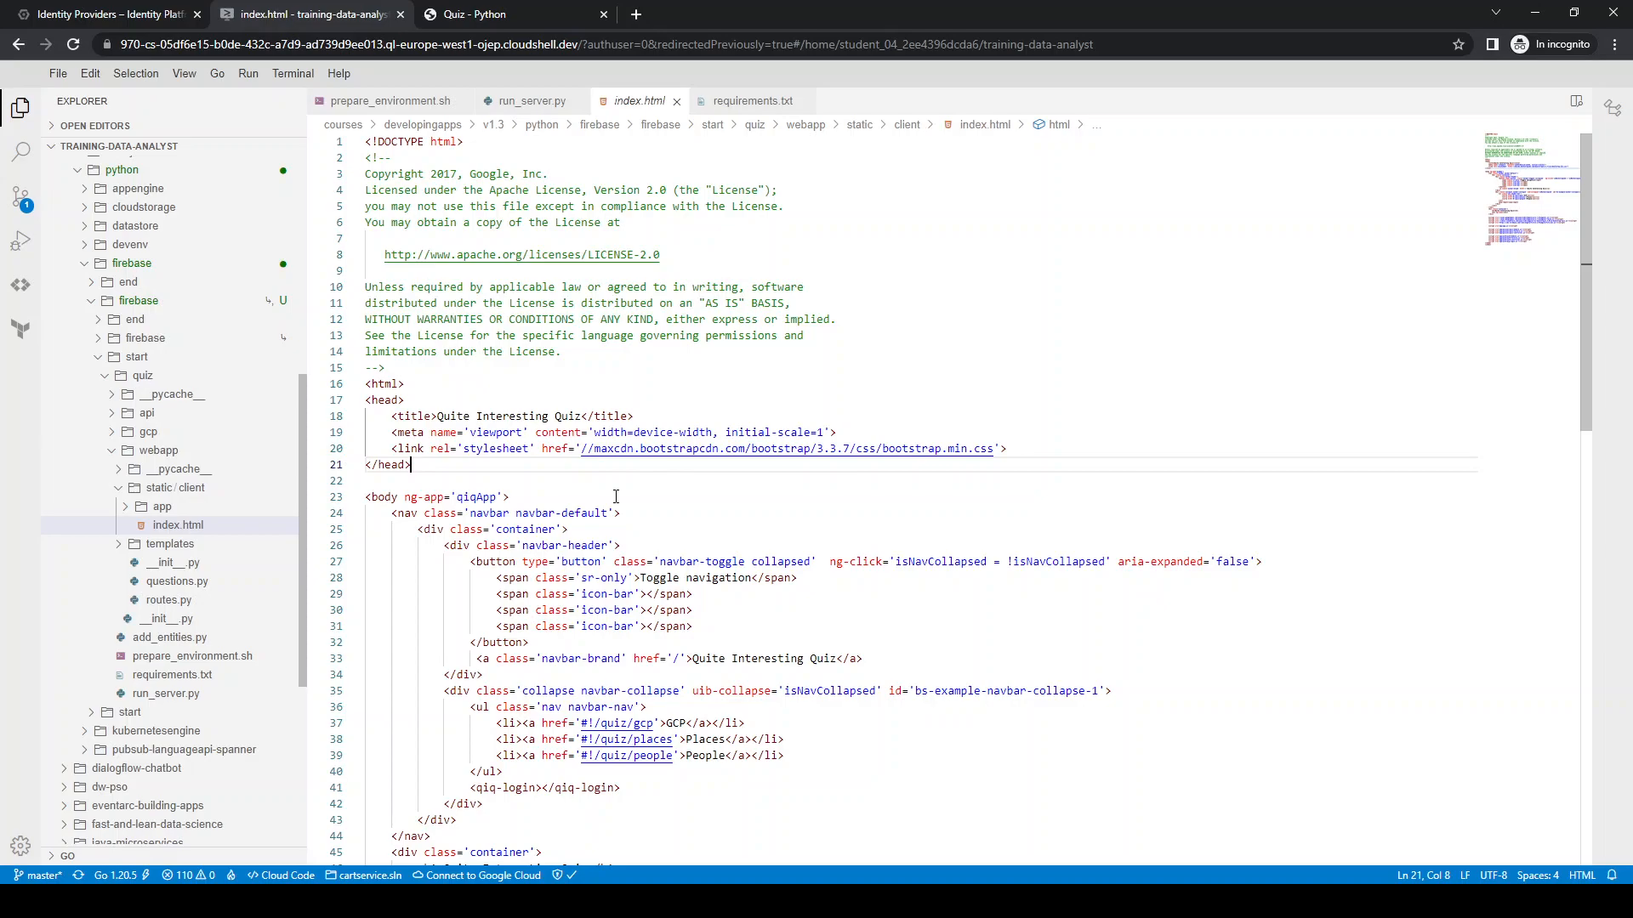
{"action": "key", "text": "ctrl+v"}
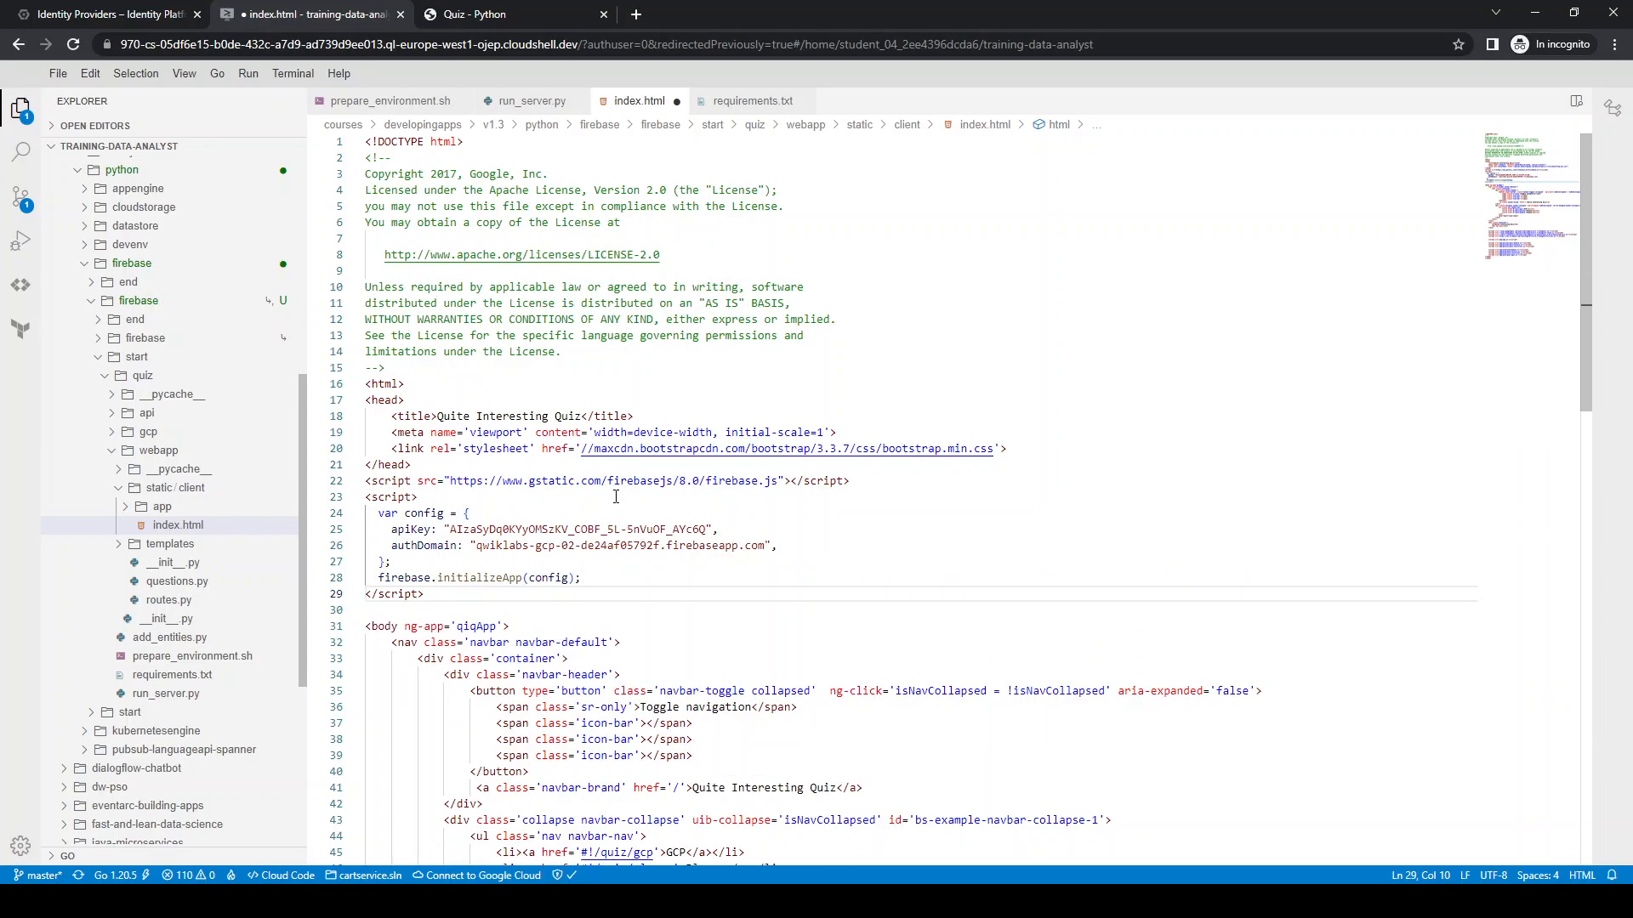
{"action": "key", "text": "ctrl+s"}
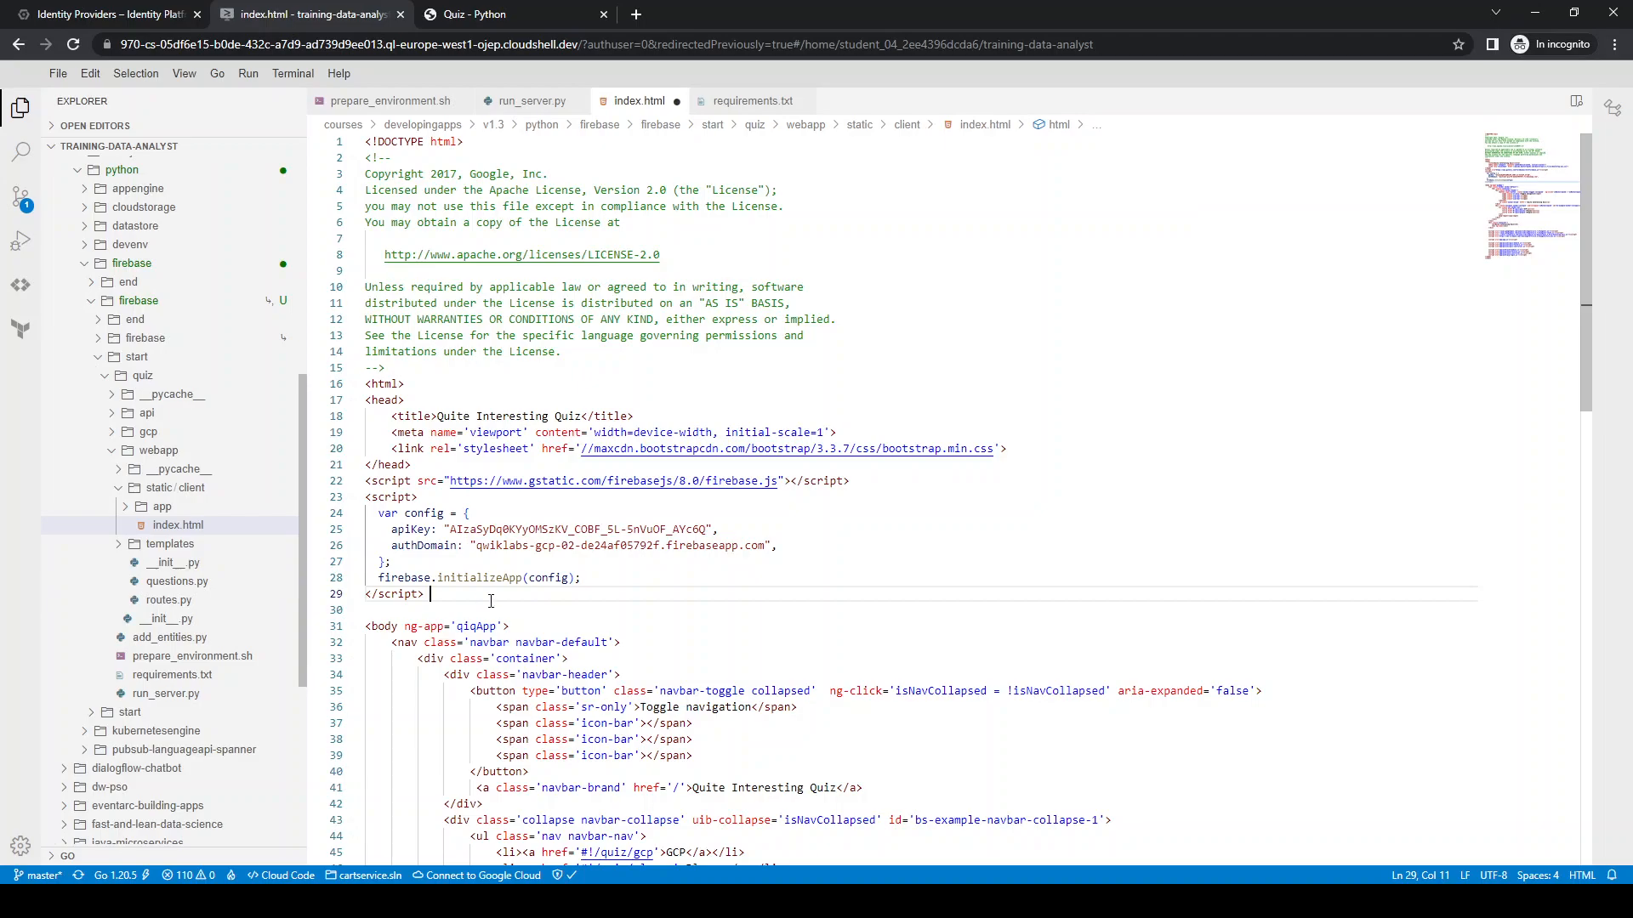
{"action": "key", "text": "ctrl+s"}
Stop the running quiz server in Cloud Shell, clear the terminal, and restart it with python run_server.py
{"action": "left_click", "coordinate": [102, 14]}
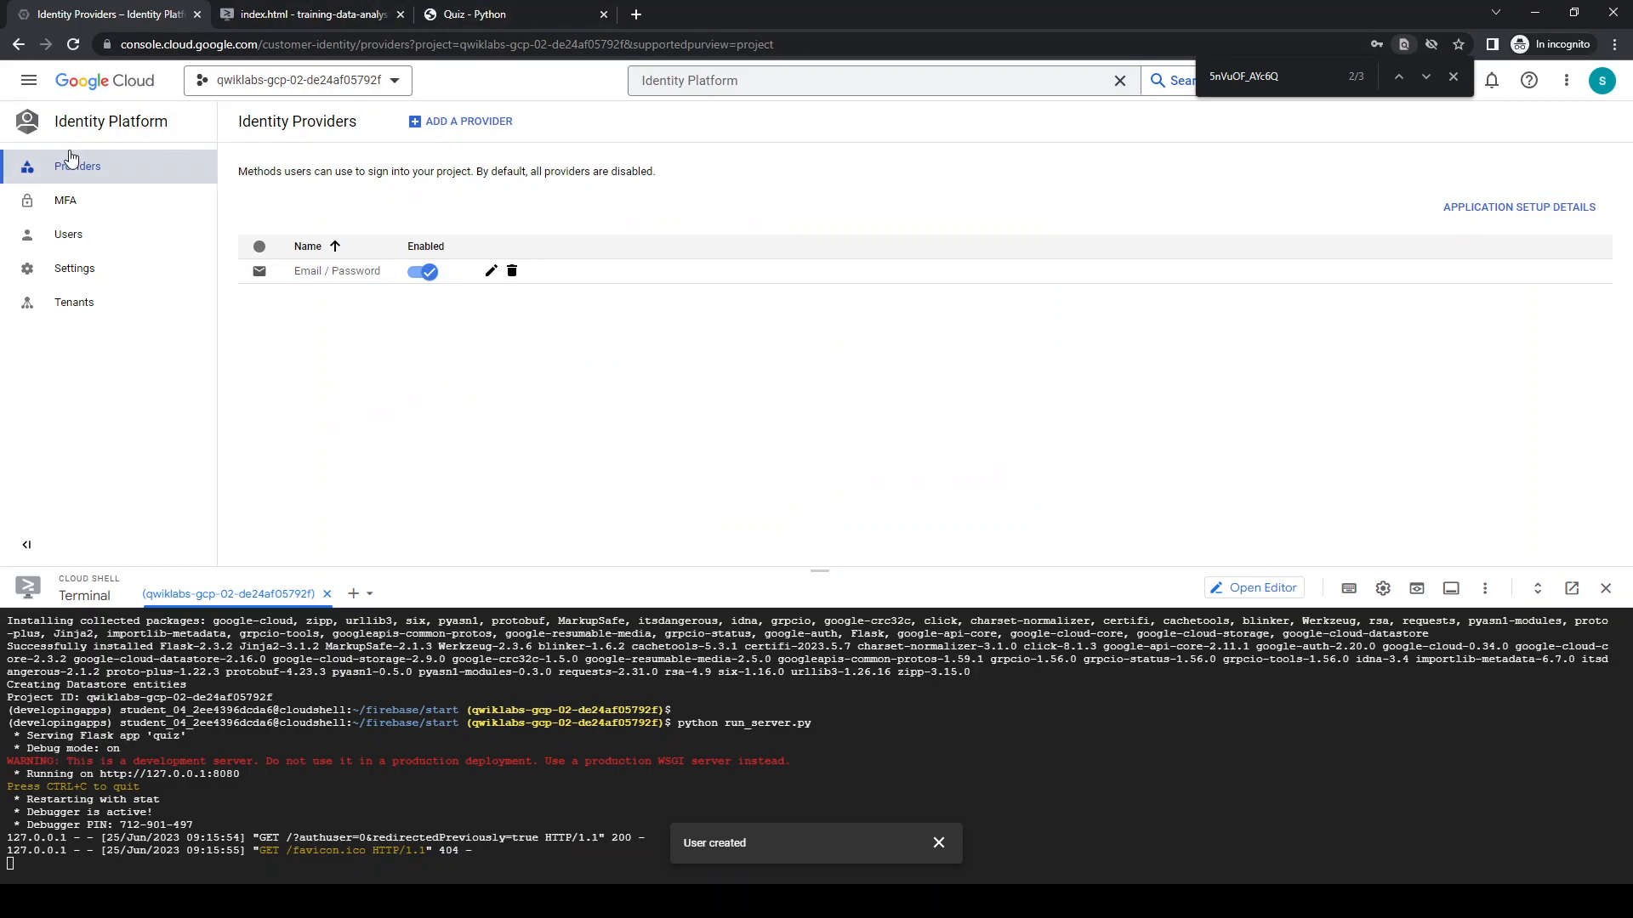
{"action": "left_click", "coordinate": [939, 842]}
{"action": "key", "text": "ctrl+c"}
{"action": "key", "text": "ctrl+l"}
{"action": "key", "text": "Up"}
{"action": "key", "text": "Return"}
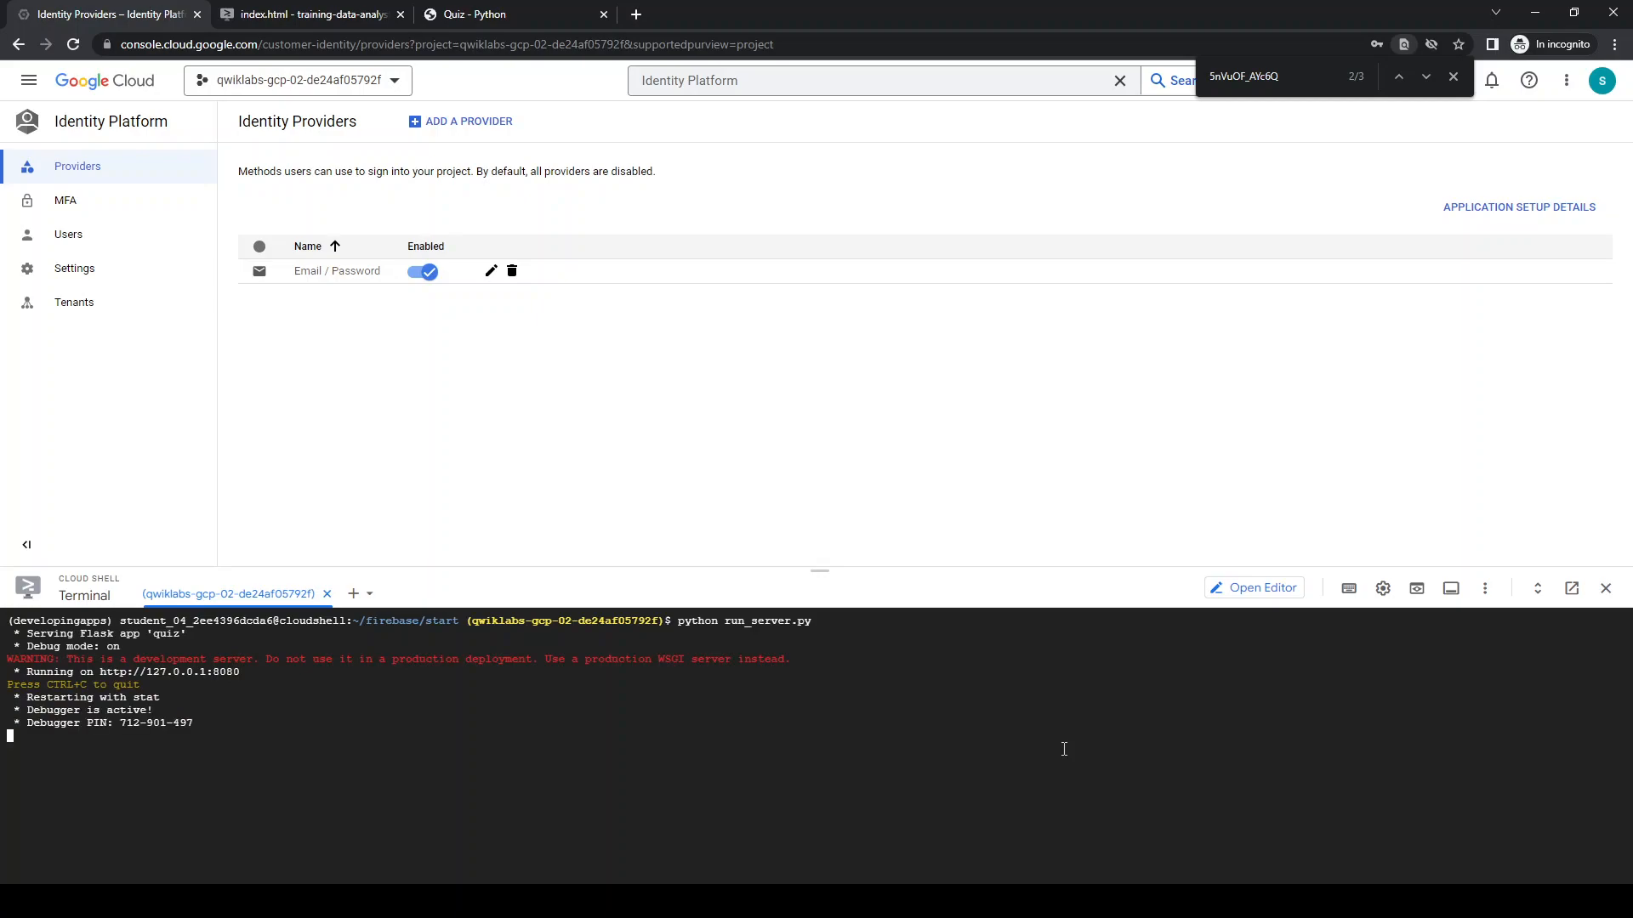
Reload the quiz app, go to Take Test, and choose the GCP quiz
{"action": "left_click", "coordinate": [527, 9]}
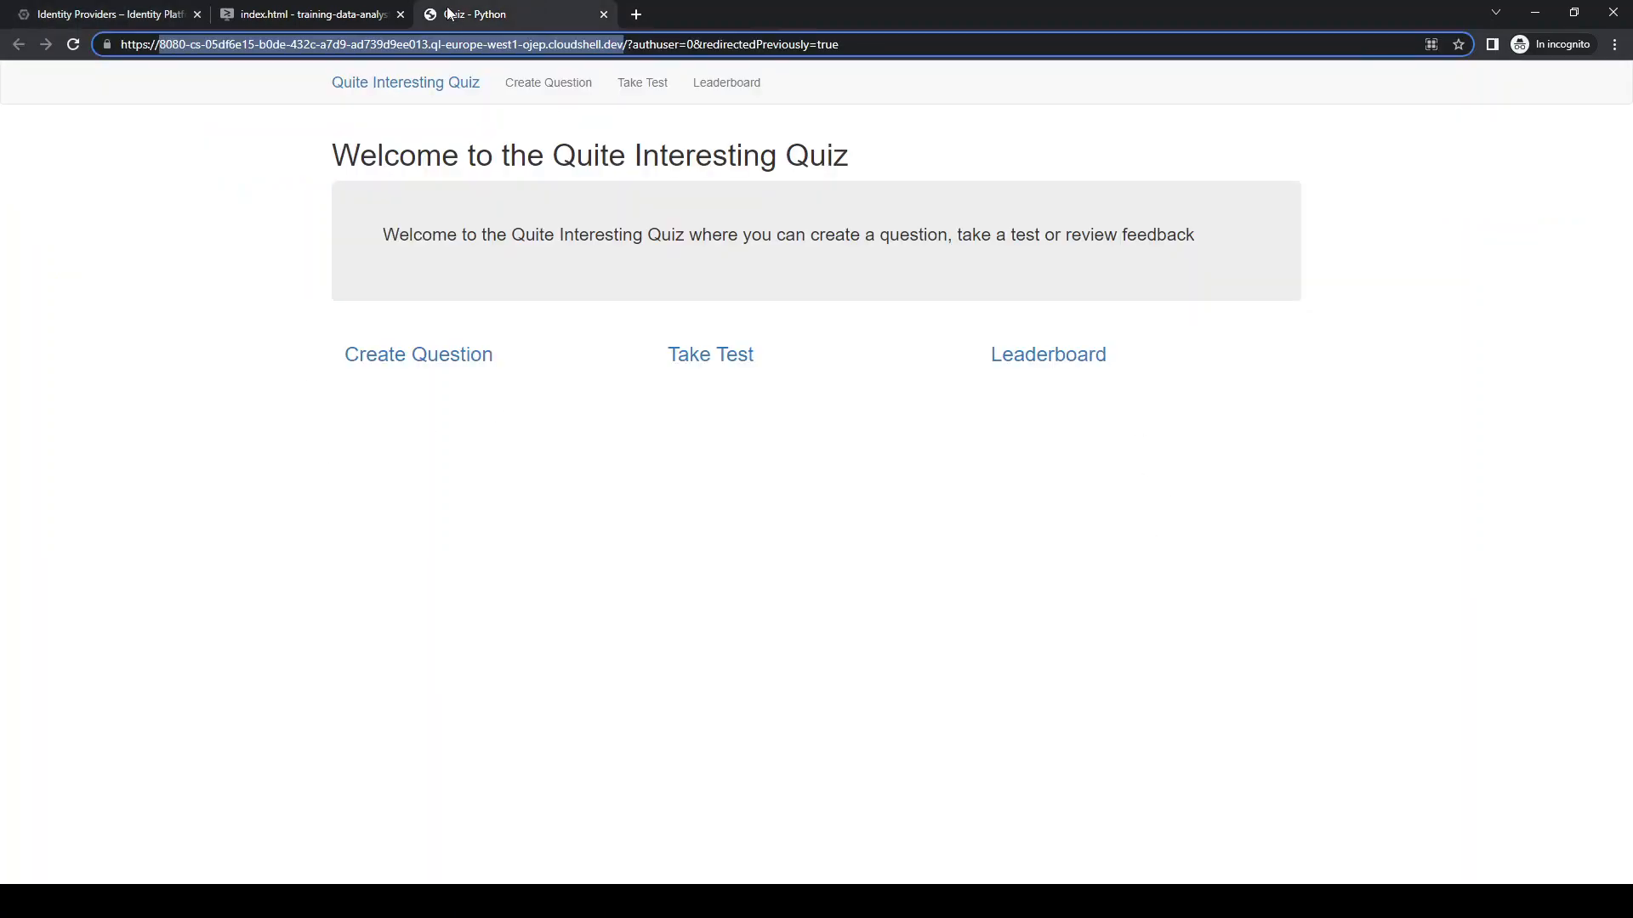
{"action": "left_click", "coordinate": [71, 45]}
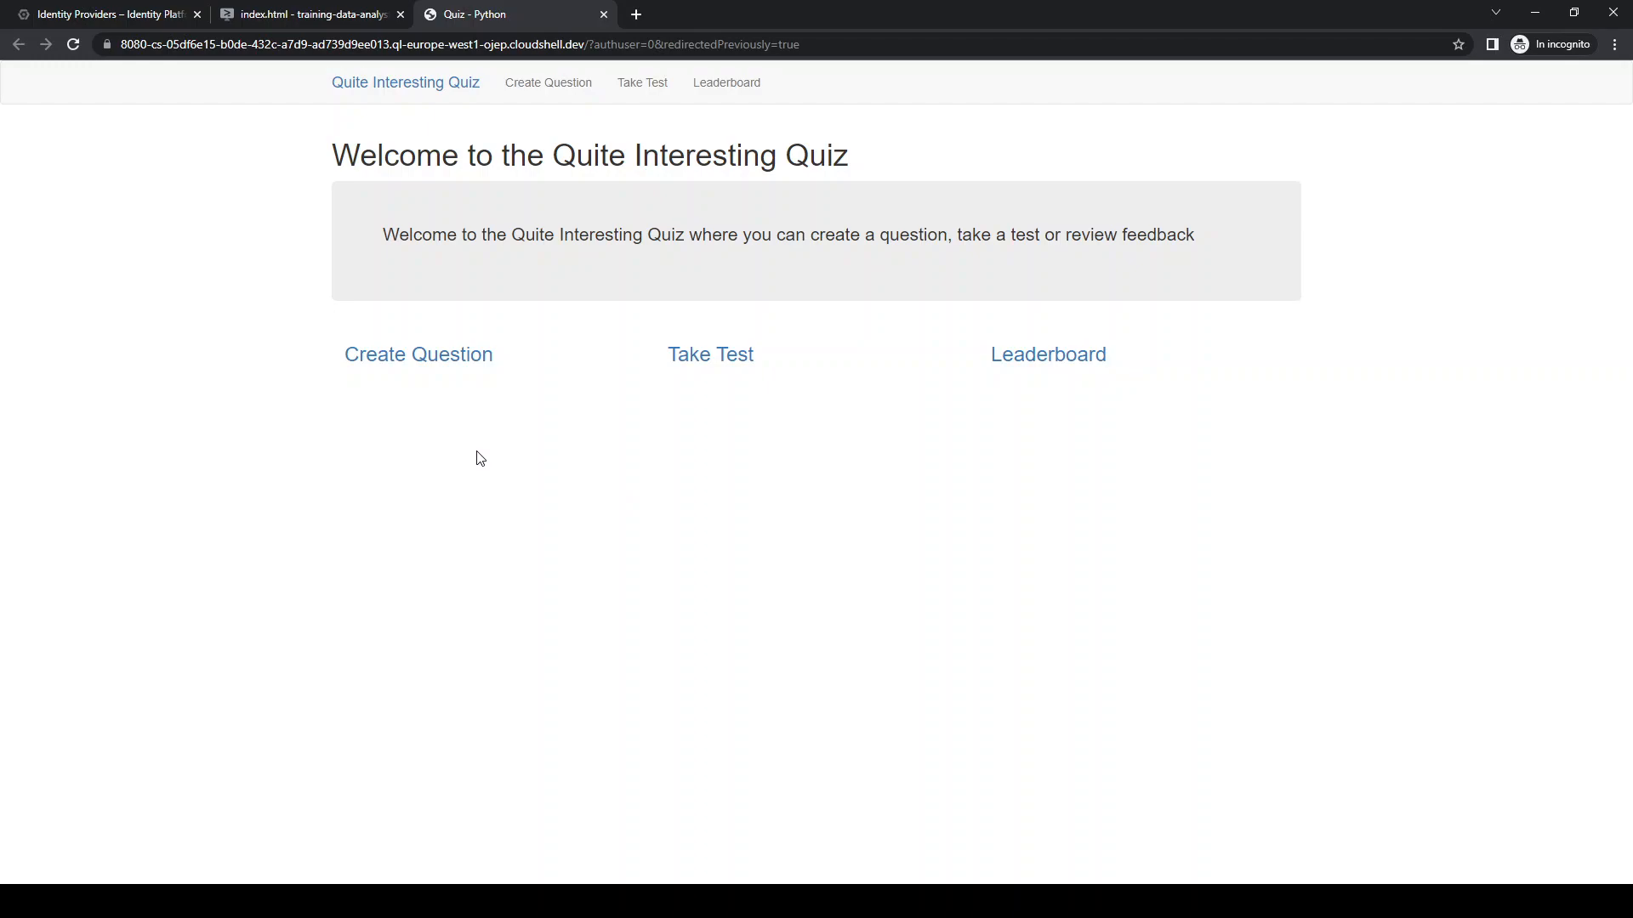
{"action": "left_click", "coordinate": [651, 85]}
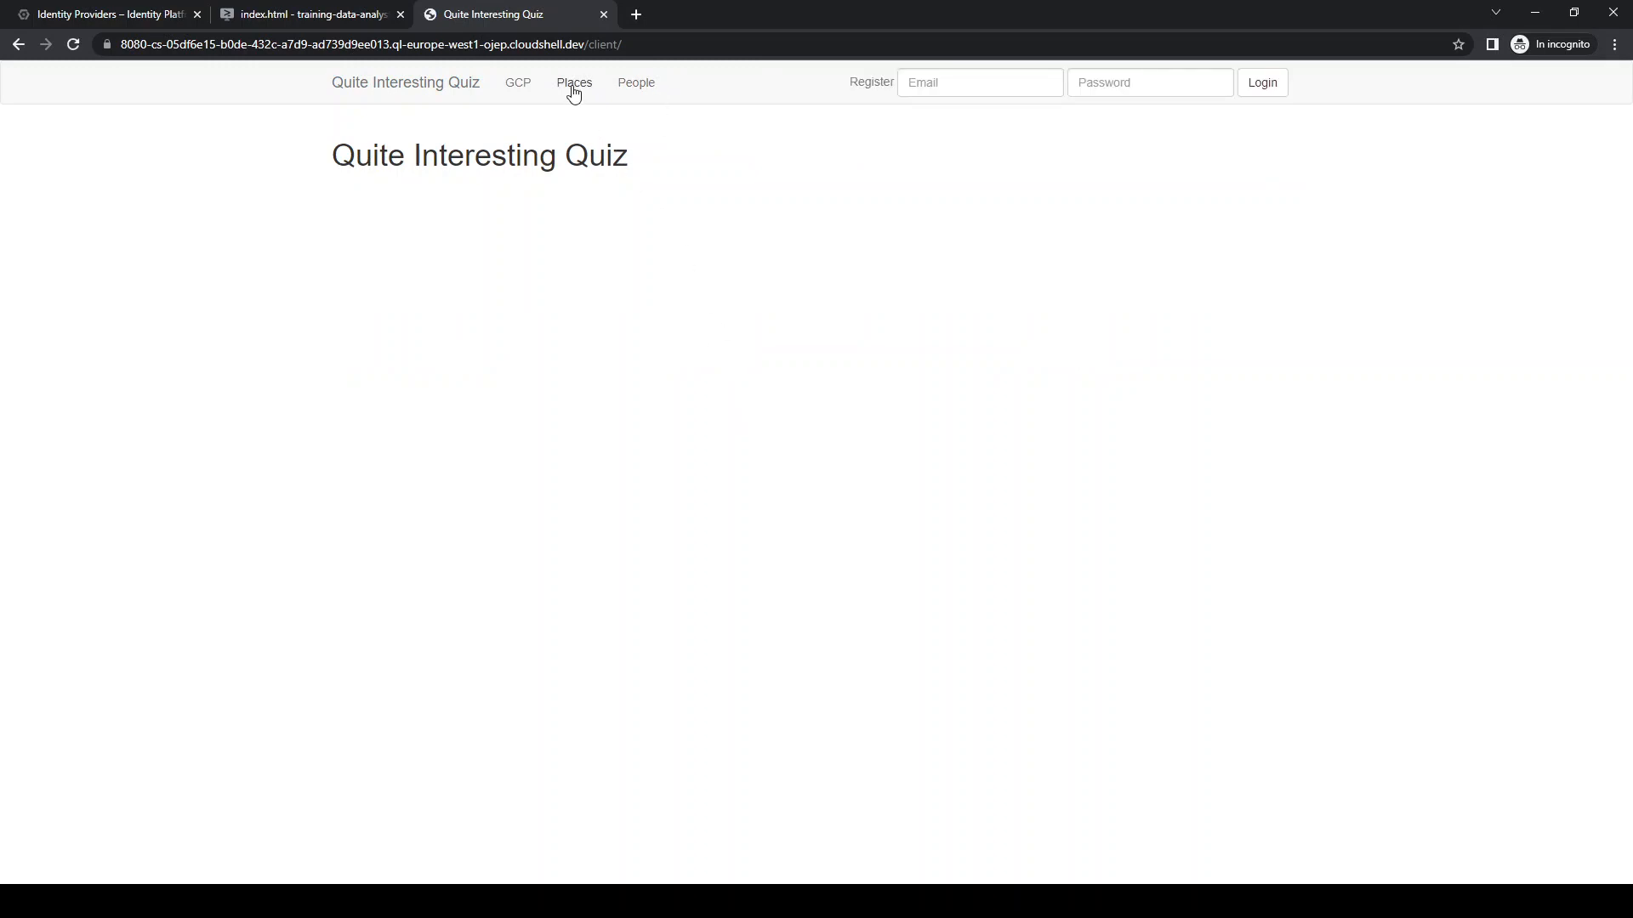
{"action": "left_click", "coordinate": [519, 88]}
Log in to the quiz app with the new user's e-mail and account password
{"action": "left_click", "coordinate": [969, 83]}
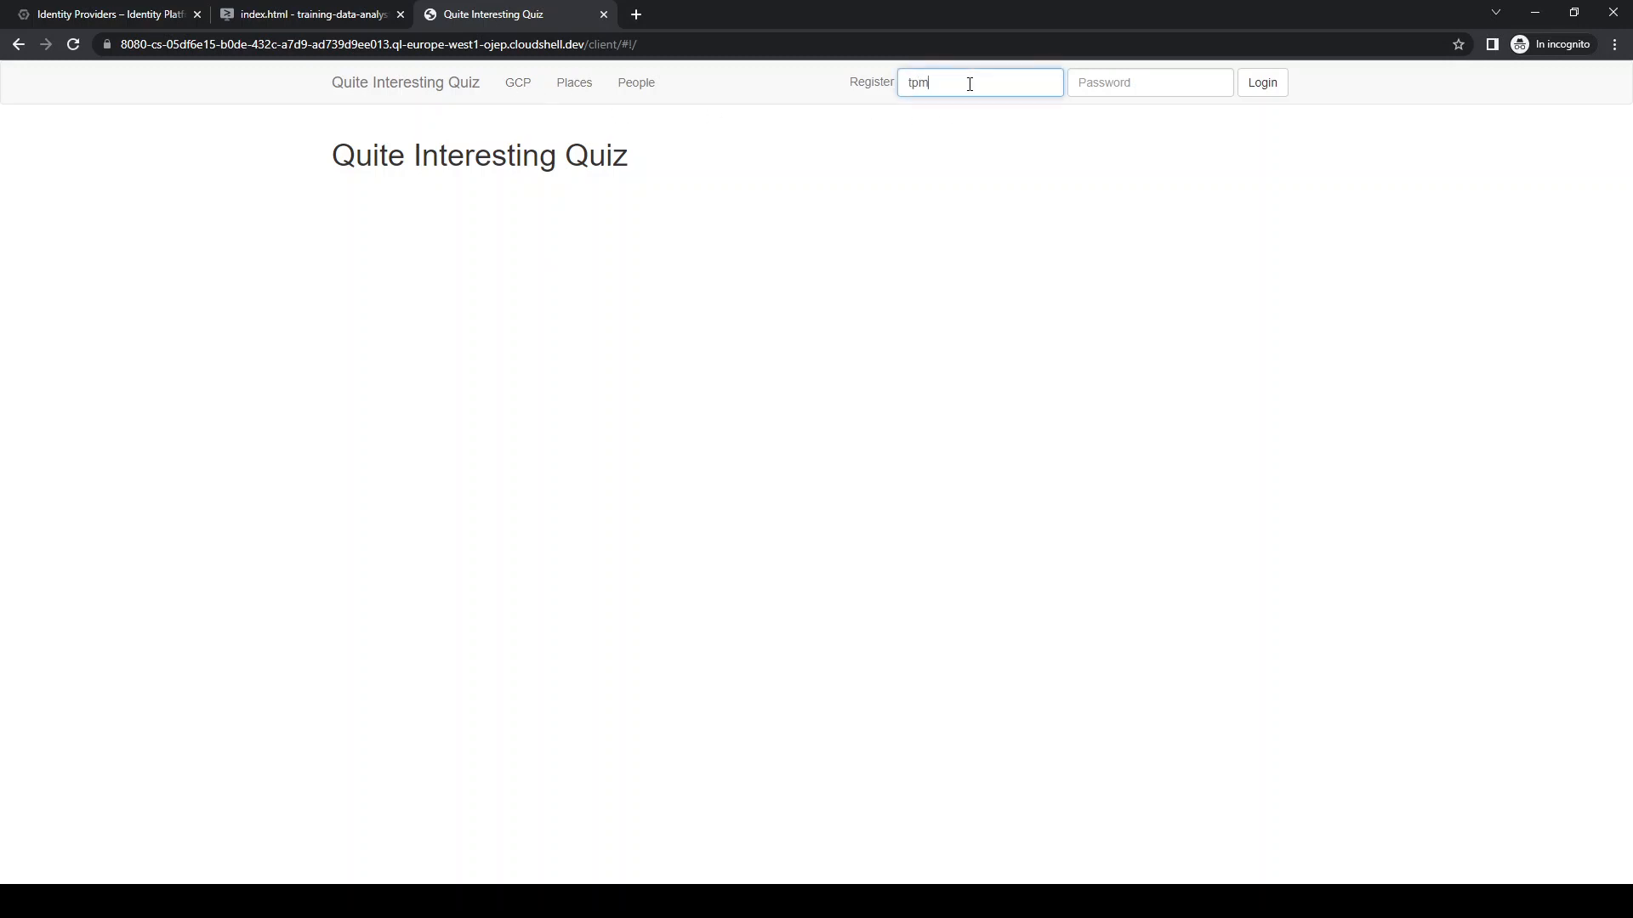
{"action": "key", "text": "Tab"}
{"action": "type", "text": "•••••••"}
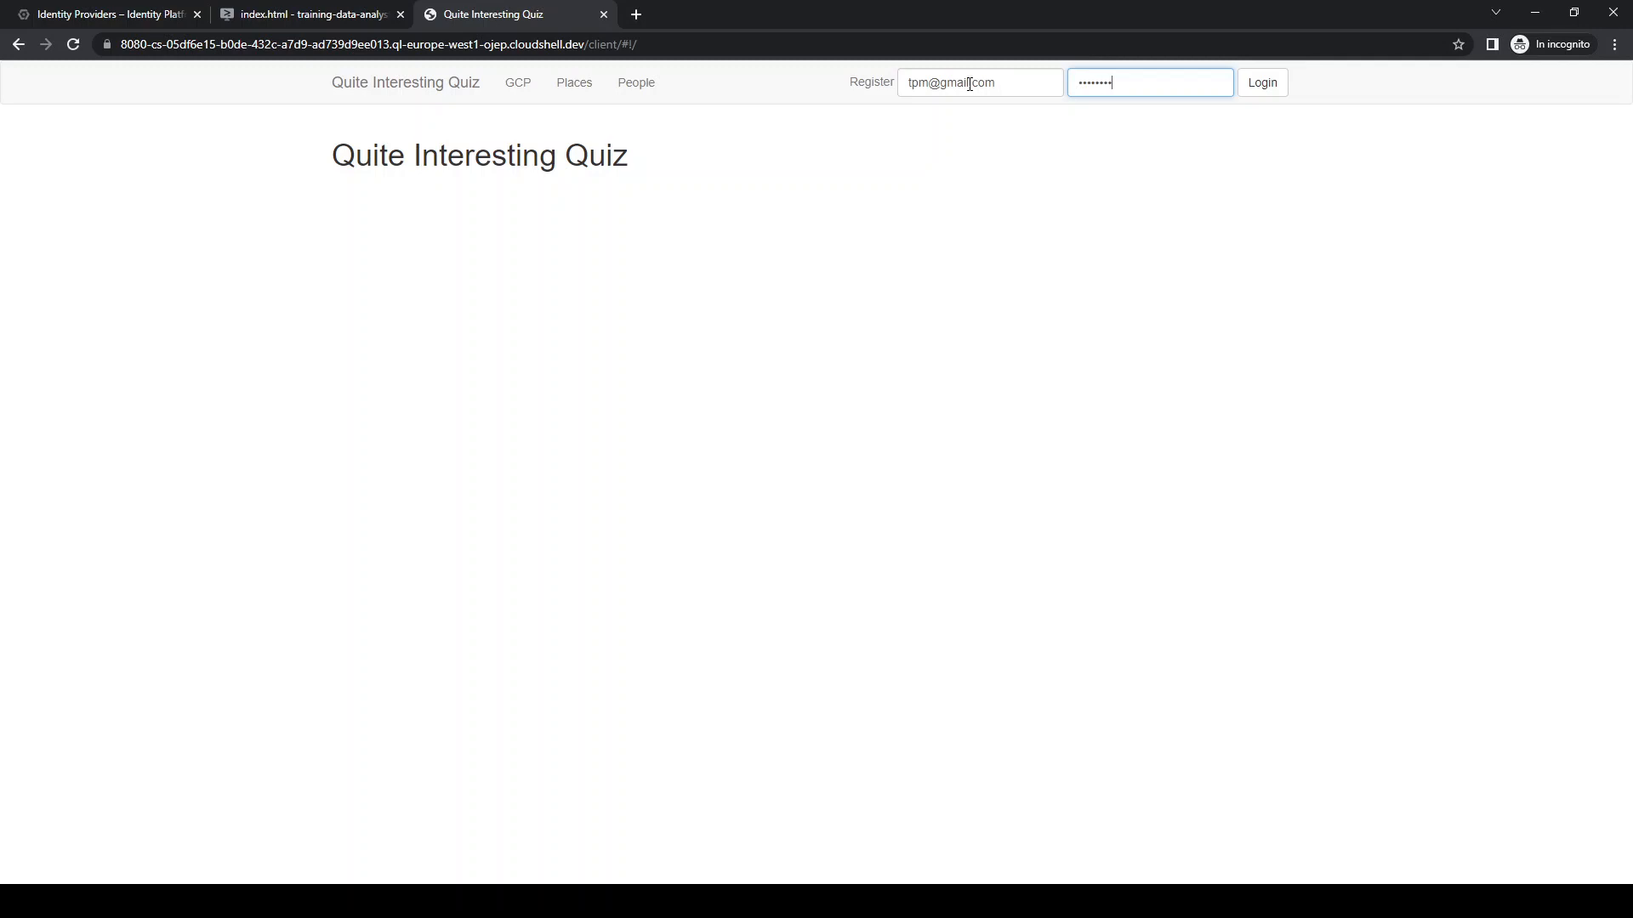
{"action": "left_click", "coordinate": [1262, 85]}
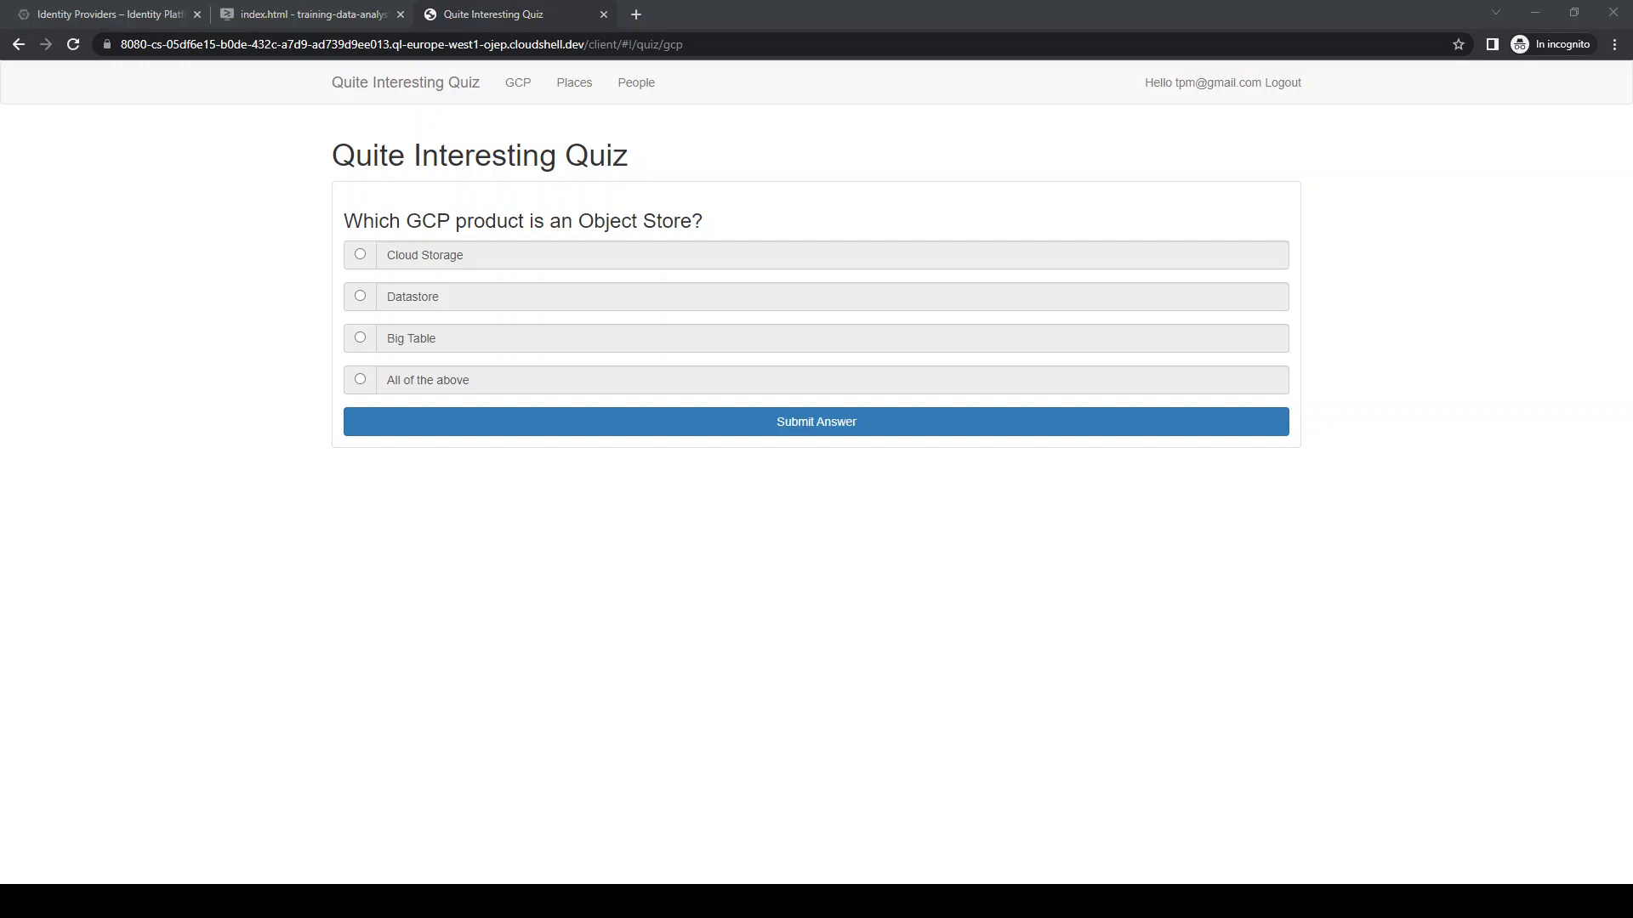
Return to the Identity Platform console to view the server's request log, and dismiss the leftover page search
{"action": "left_click", "coordinate": [144, 15]}
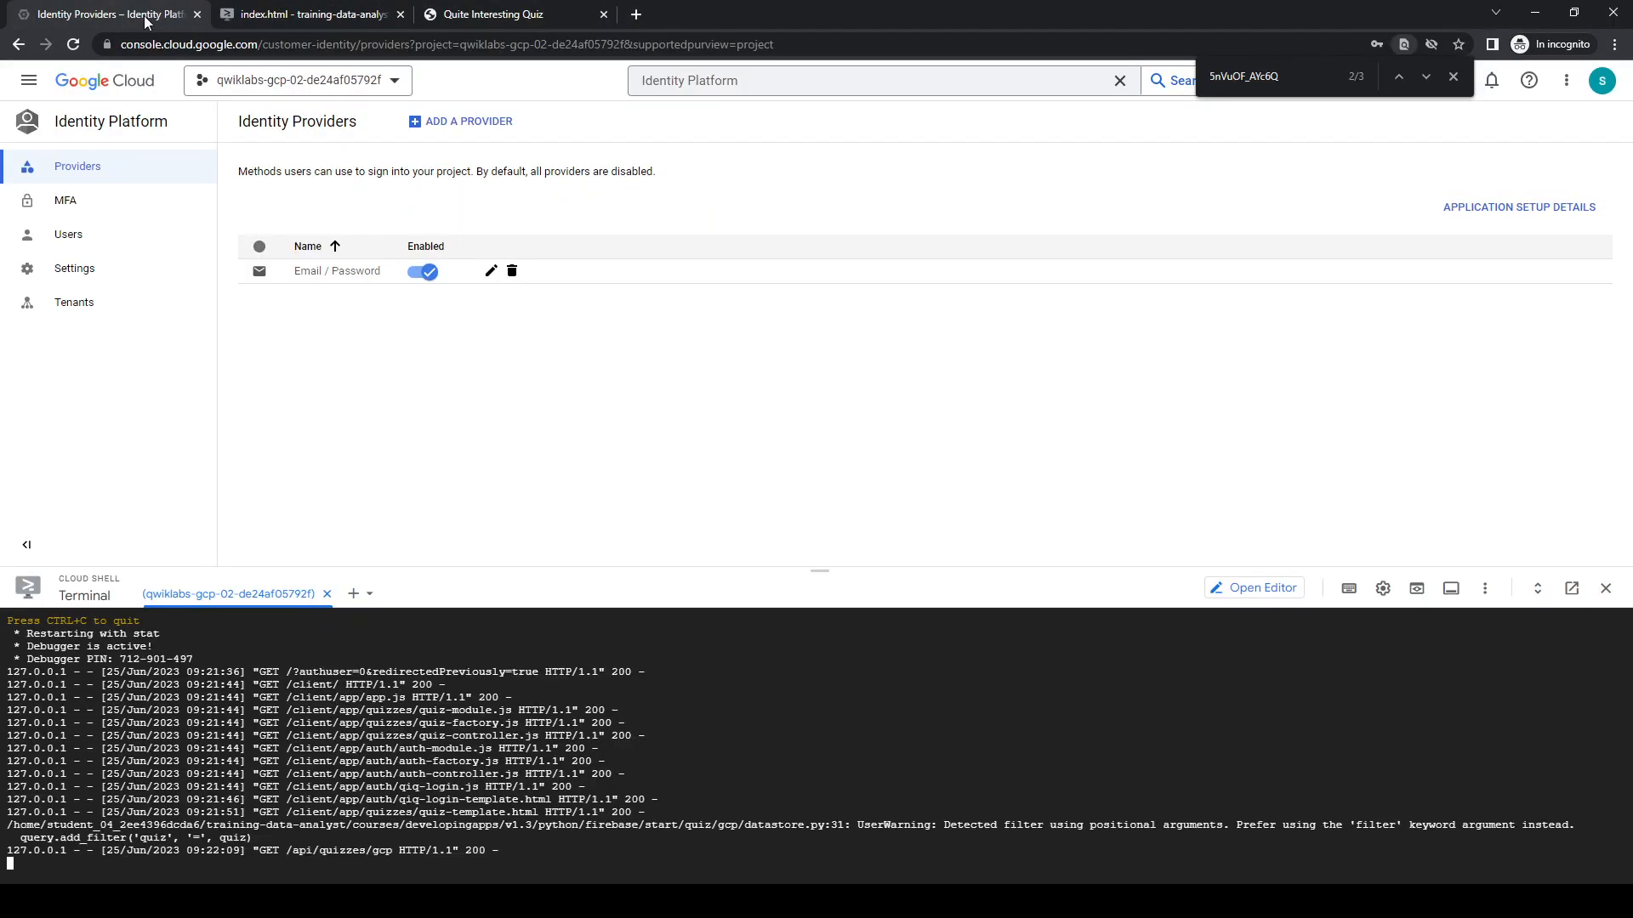
{"action": "left_click", "coordinate": [1454, 76]}
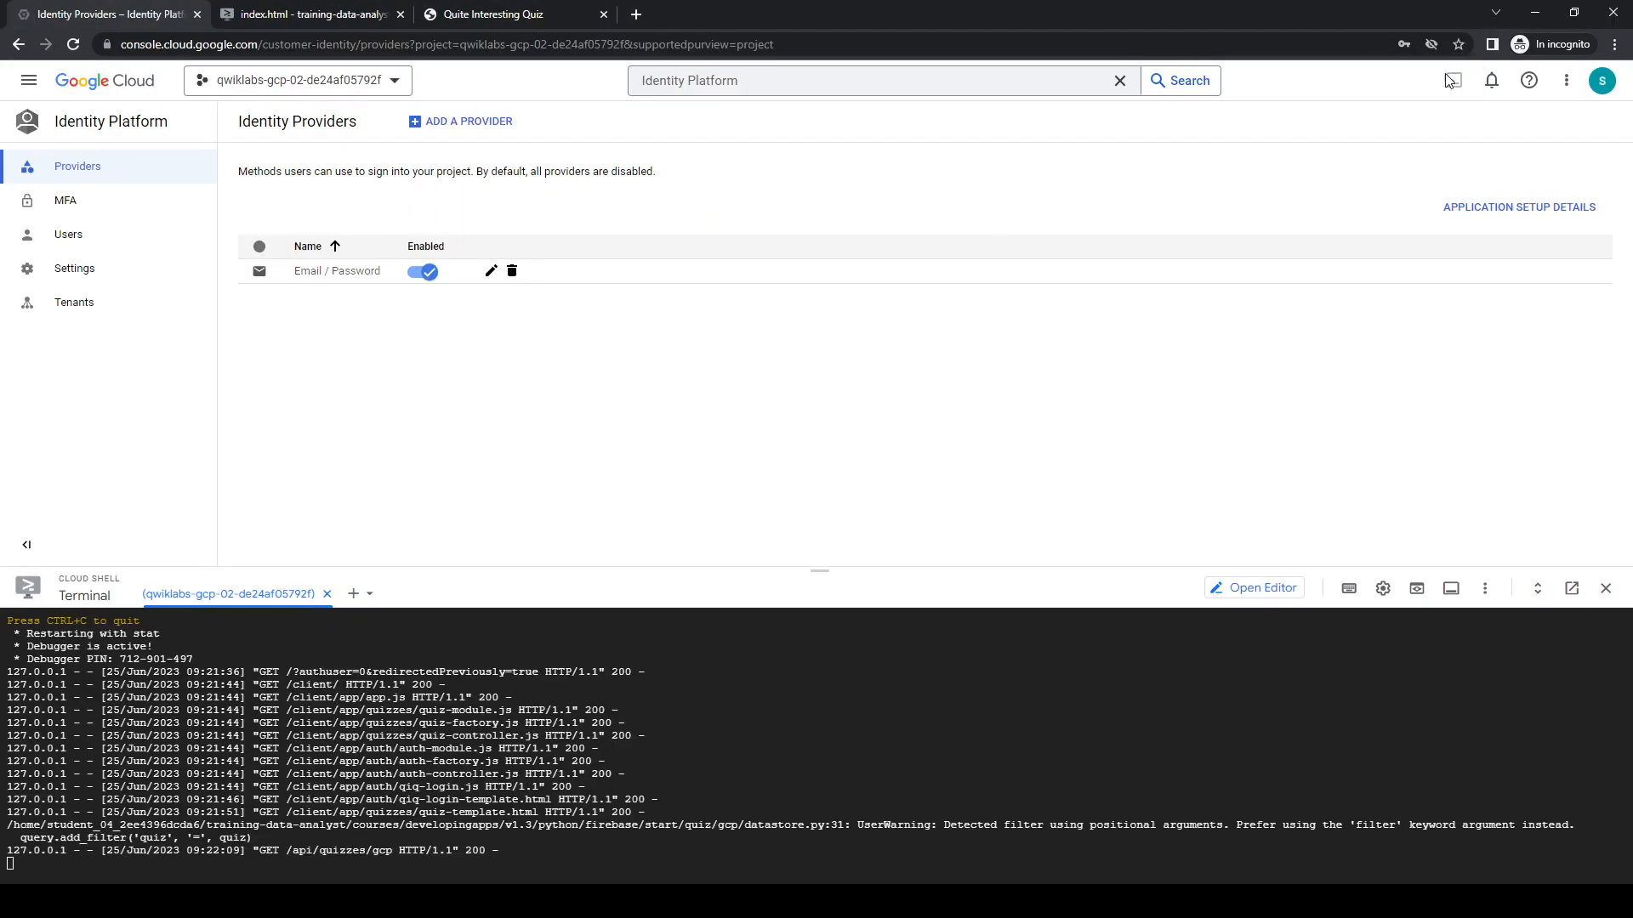